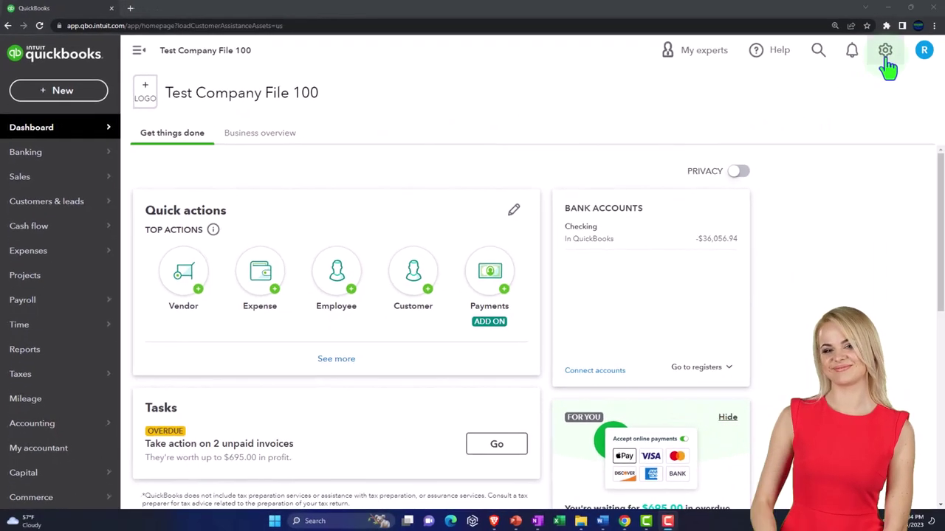
- Check the settings for the option that switches between Accountant view and Business view
{"action": "left_click", "coordinate": [885, 53]}
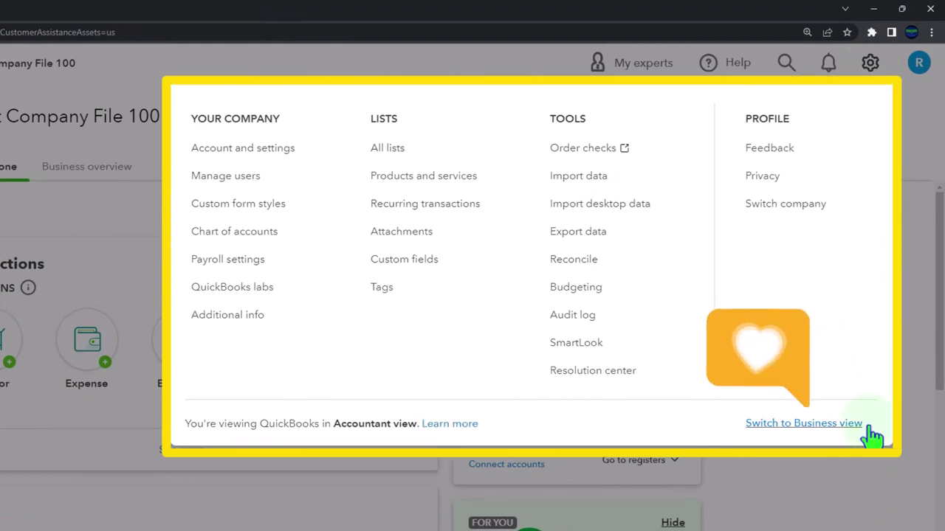
{"action": "left_click", "coordinate": [860, 424]}
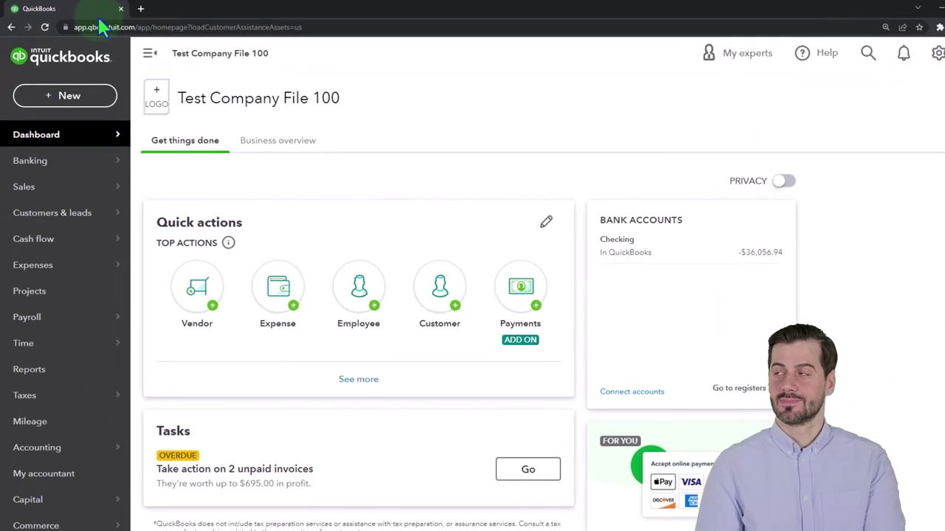
- Duplicate the QuickBooks browser tab twice so that three tabs show the company file
{"action": "right_click", "coordinate": [121, 11]}
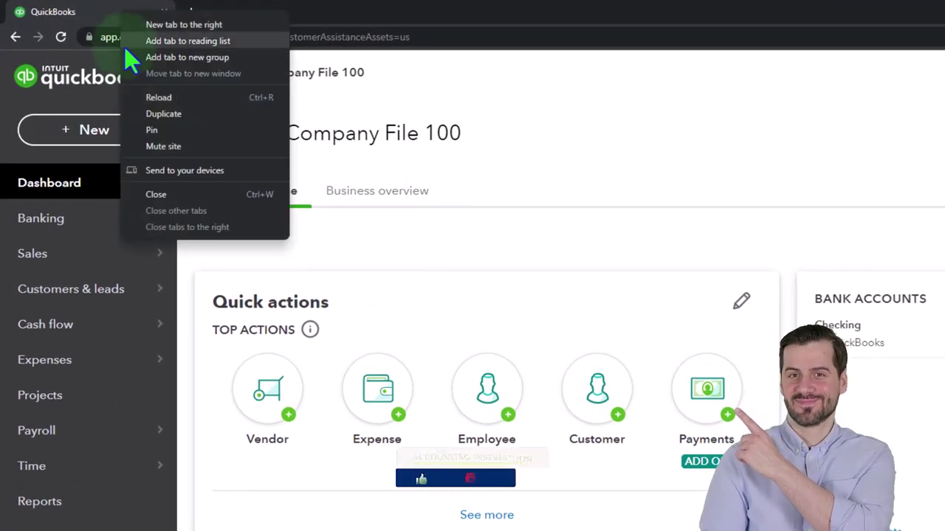
{"action": "left_click", "coordinate": [163, 113]}
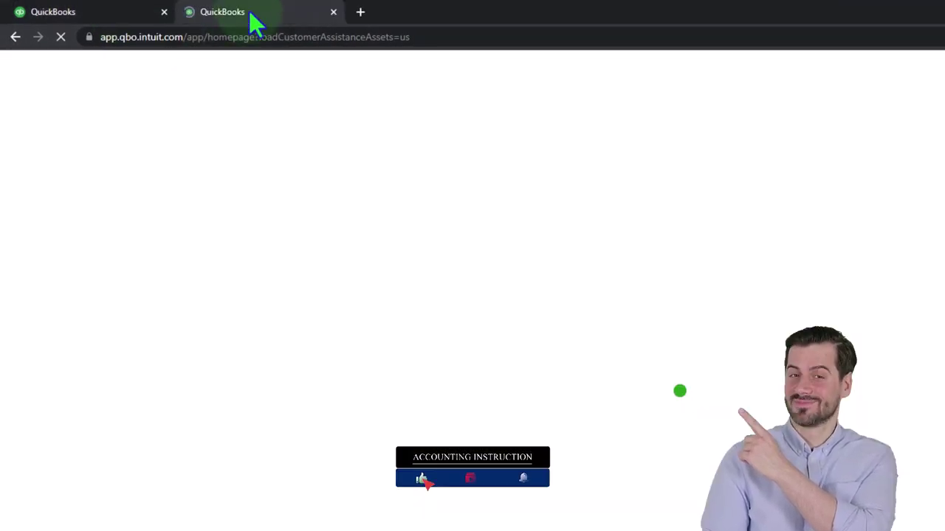
{"action": "right_click", "coordinate": [249, 10]}
{"action": "left_click", "coordinate": [305, 114]}
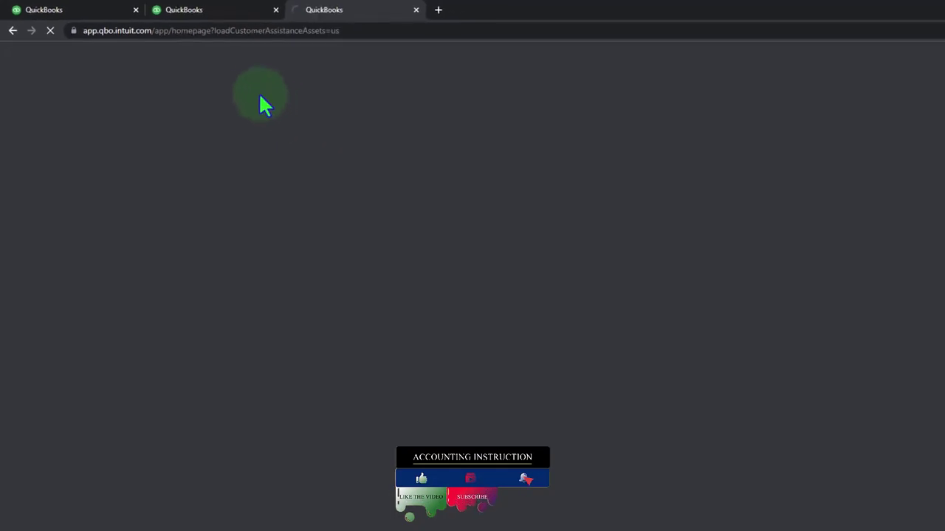
- Open the Balance Sheet report from the favorite reports in the second browser tab
{"action": "left_click", "coordinate": [229, 15]}
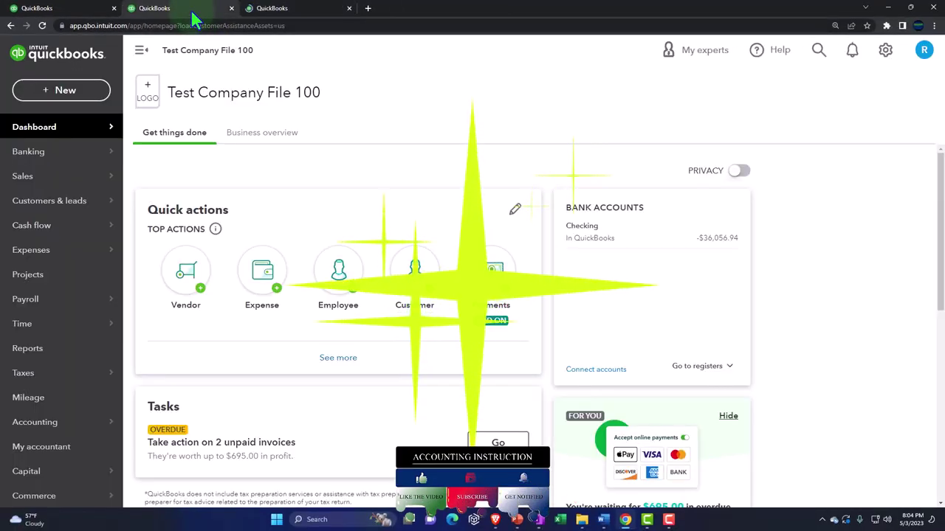
{"action": "left_click", "coordinate": [44, 351]}
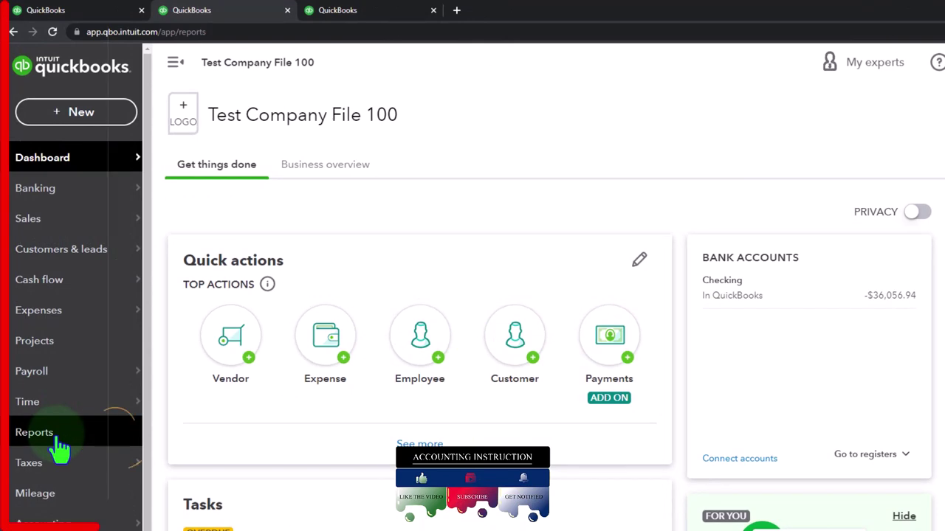
{"action": "left_click", "coordinate": [60, 447]}
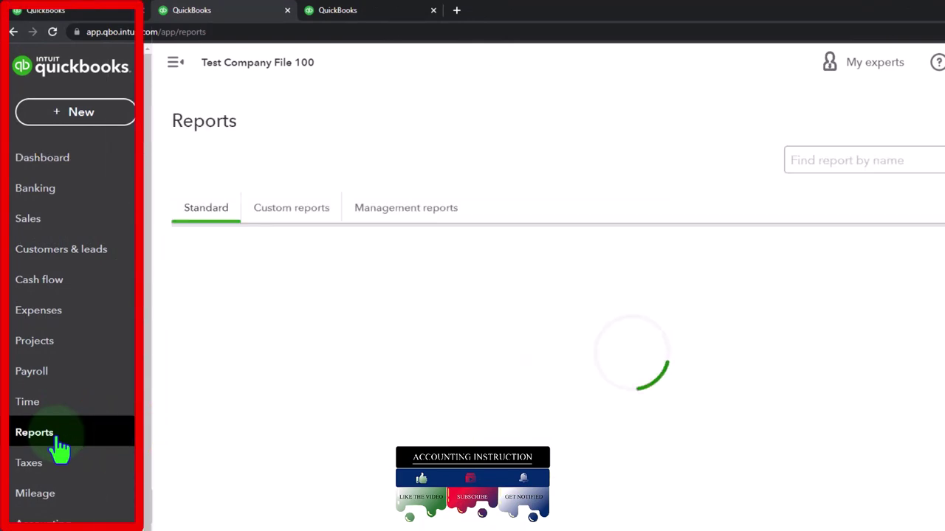
{"action": "left_click", "coordinate": [280, 347]}
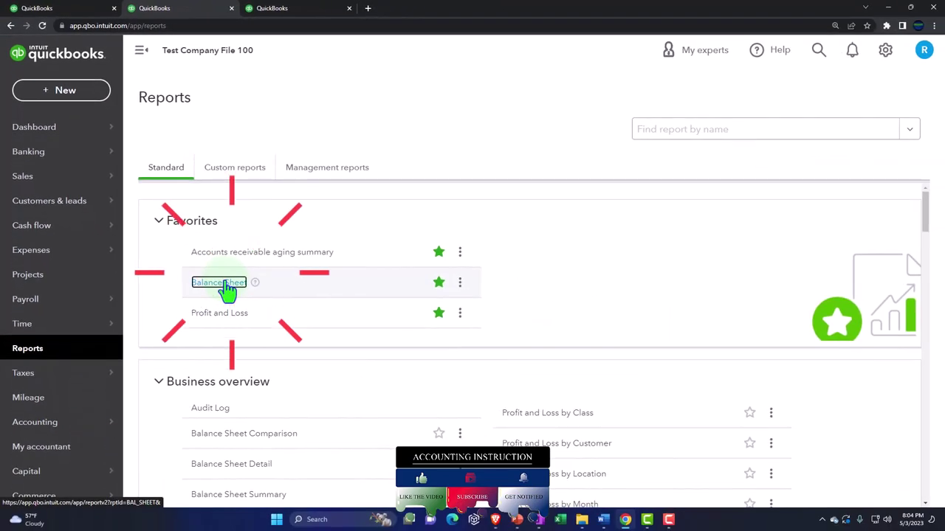
- Open the Profit and Loss report from the favorite reports in the third browser tab
{"action": "left_click", "coordinate": [286, 7]}
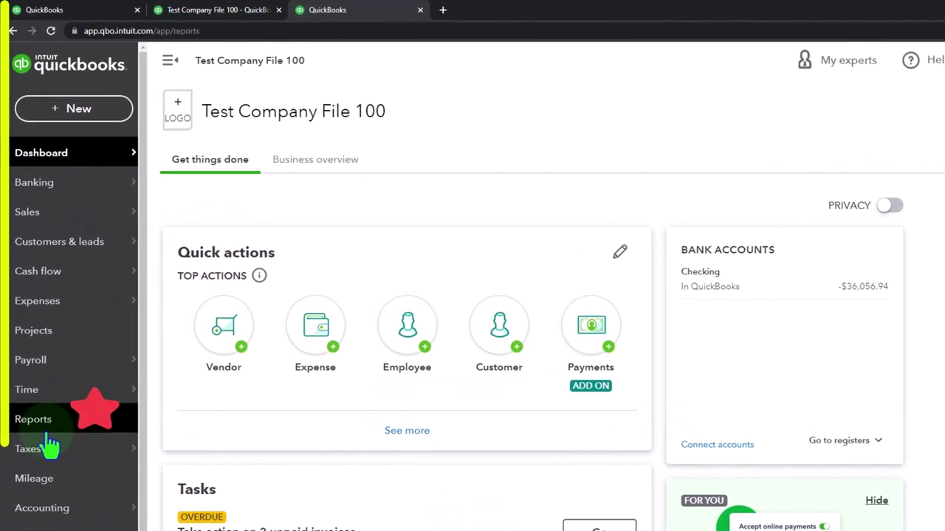
{"action": "left_click", "coordinate": [47, 433]}
{"action": "left_click", "coordinate": [281, 390]}
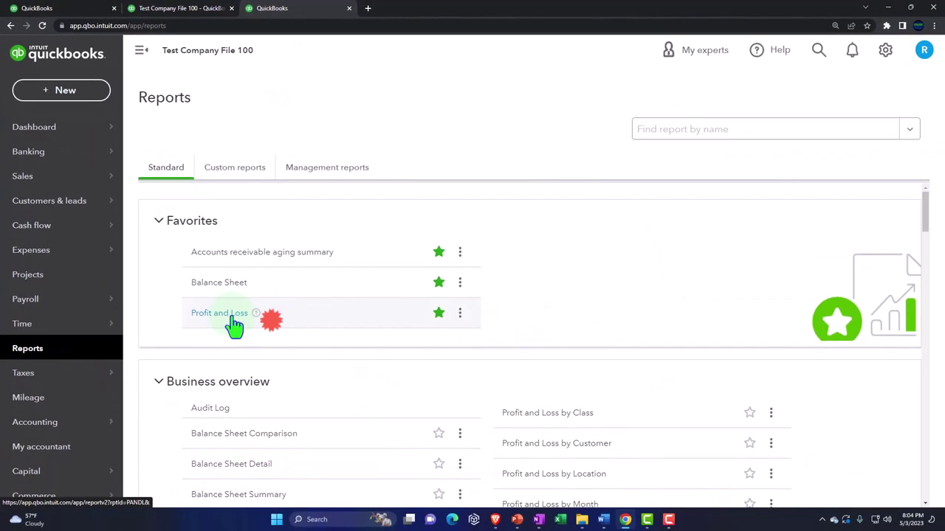
- Collapse the navigation and run the Profit and Loss report for 02/01/2023 to 02/28/2023
{"action": "left_click", "coordinate": [141, 62]}
{"action": "scroll", "coordinate": [145, 221], "scroll_direction": "up", "scroll_amount": 3}
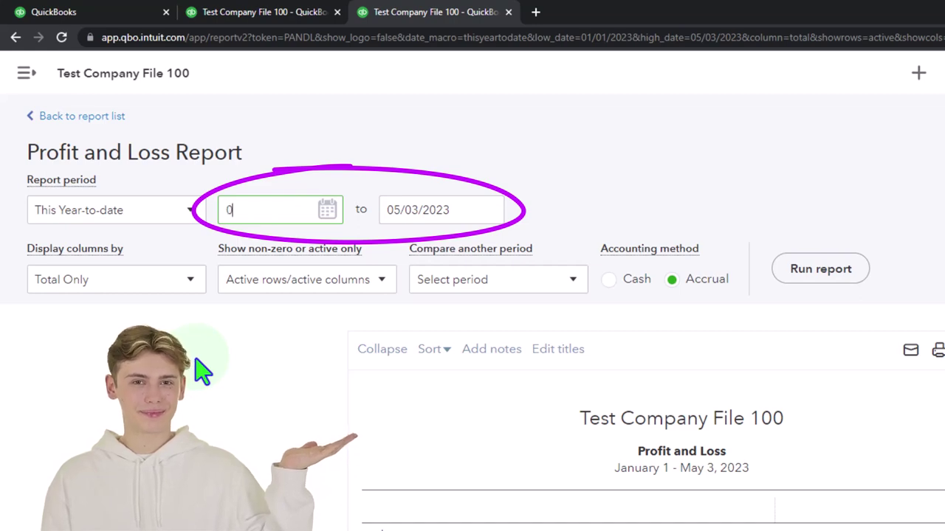
{"action": "type", "text": "023"}
{"action": "key", "text": "Tab"}
{"action": "type", "text": "0"}
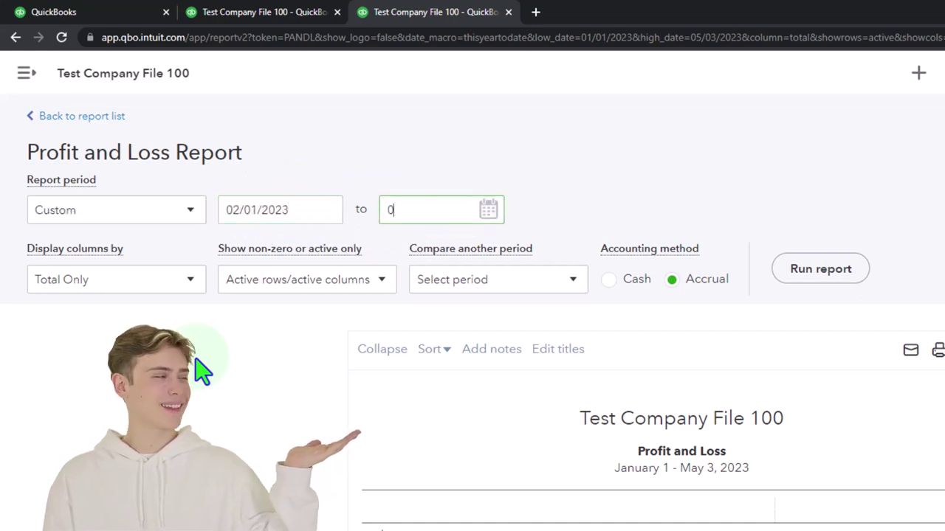
{"action": "type", "text": "2/28/2023"}
{"action": "left_click", "coordinate": [820, 269]}
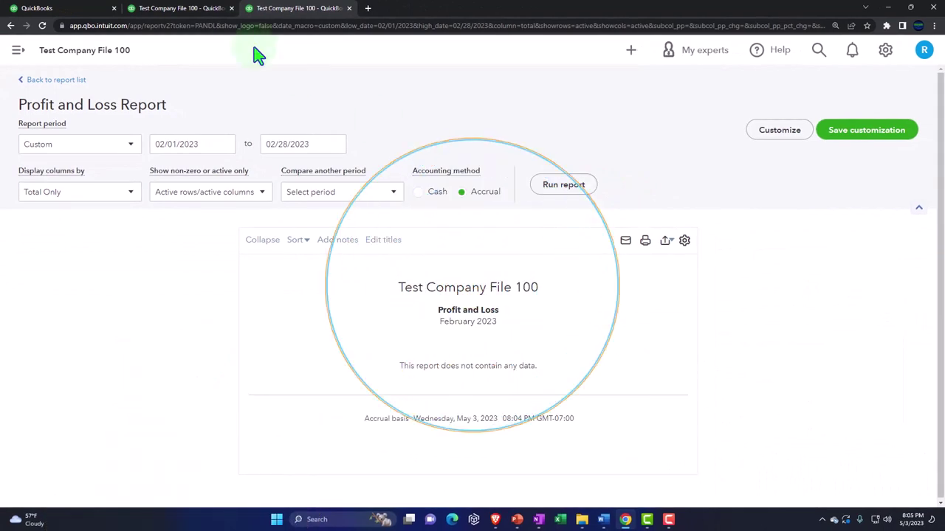
- In the Balance Sheet tab, collapse the navigation and run the report for 02/01/2023 to 02/28/2023
{"action": "left_click", "coordinate": [199, 9]}
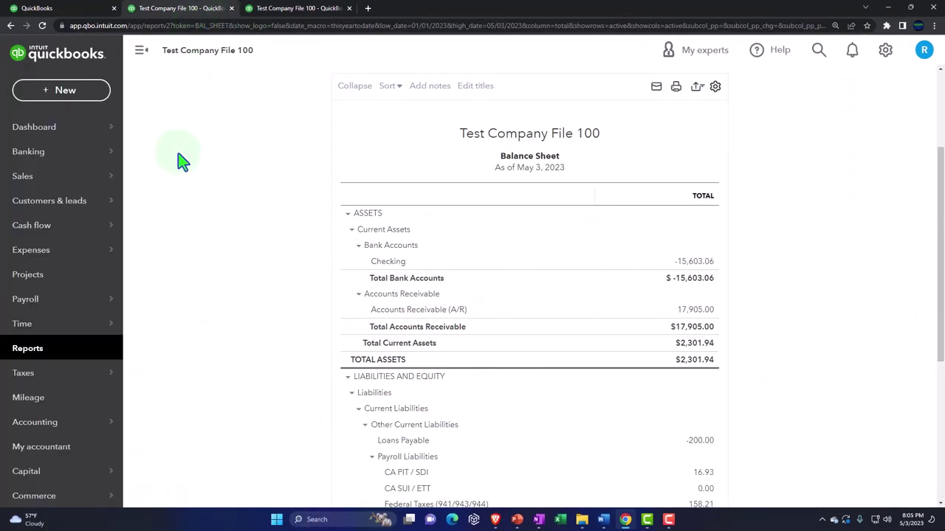
{"action": "left_click", "coordinate": [140, 59]}
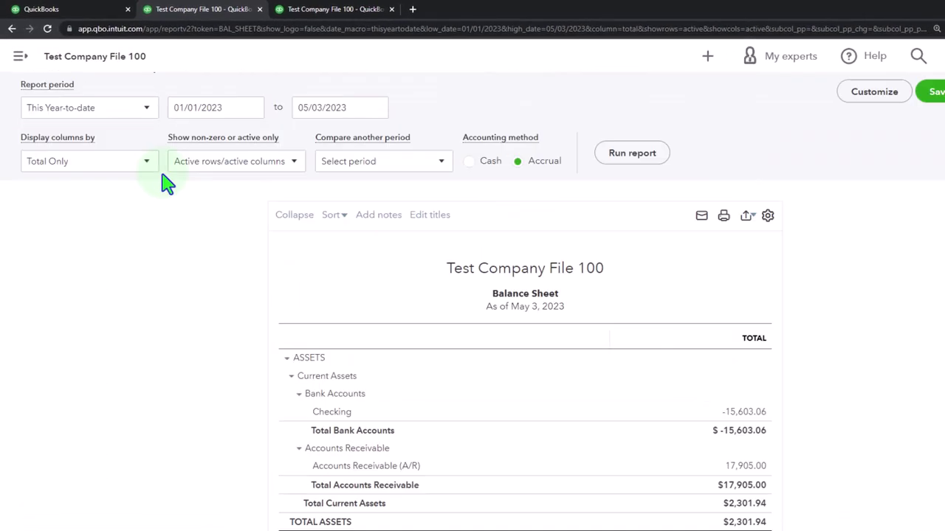
{"action": "left_click", "coordinate": [196, 104]}
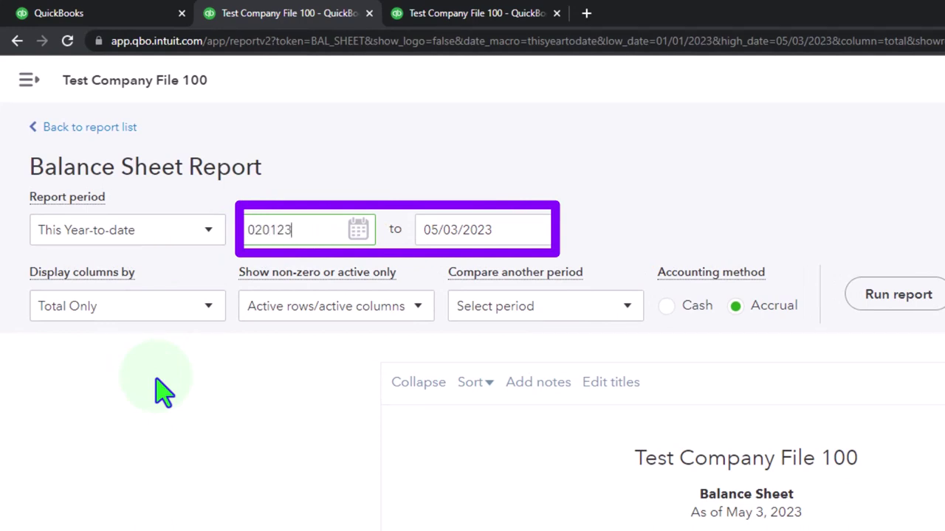
{"action": "type", "text": "2023"}
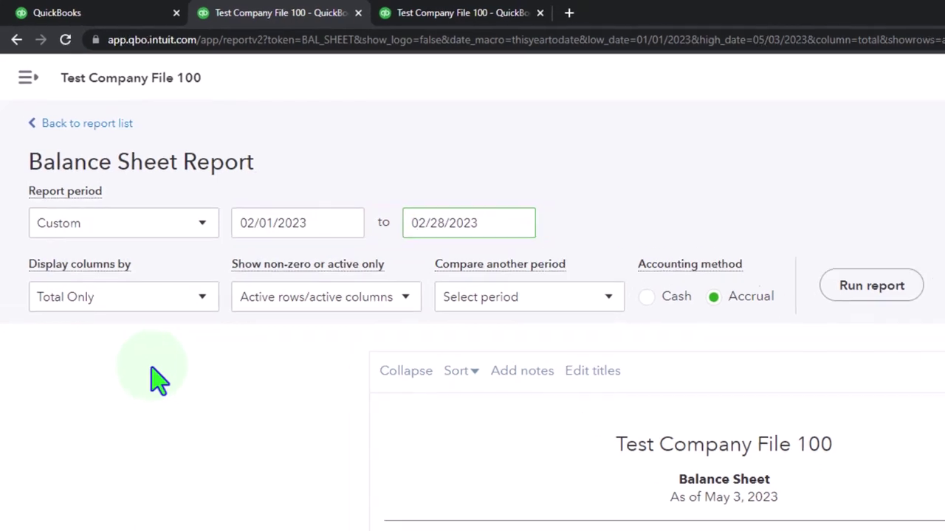
{"action": "left_click", "coordinate": [898, 294]}
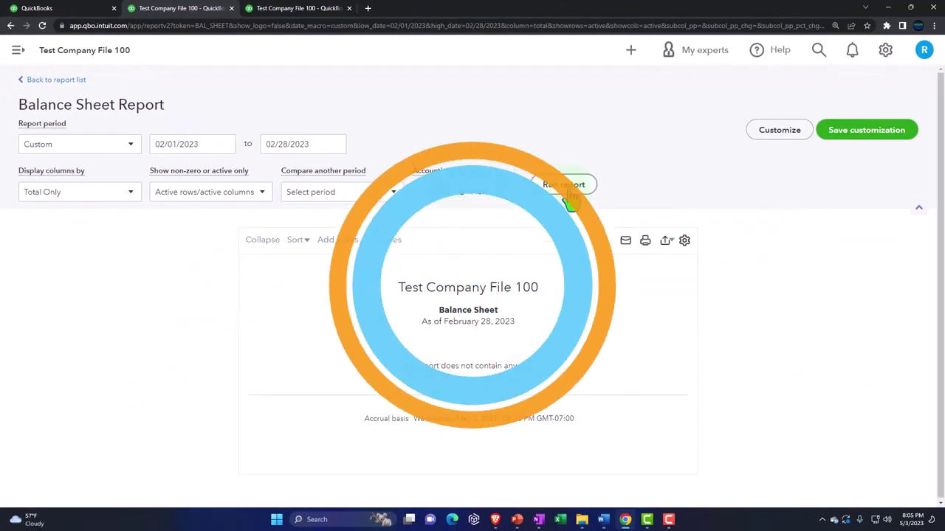
- Return to the Profit and Loss report and examine the available options for displaying its columns
{"action": "left_click", "coordinate": [89, 8]}
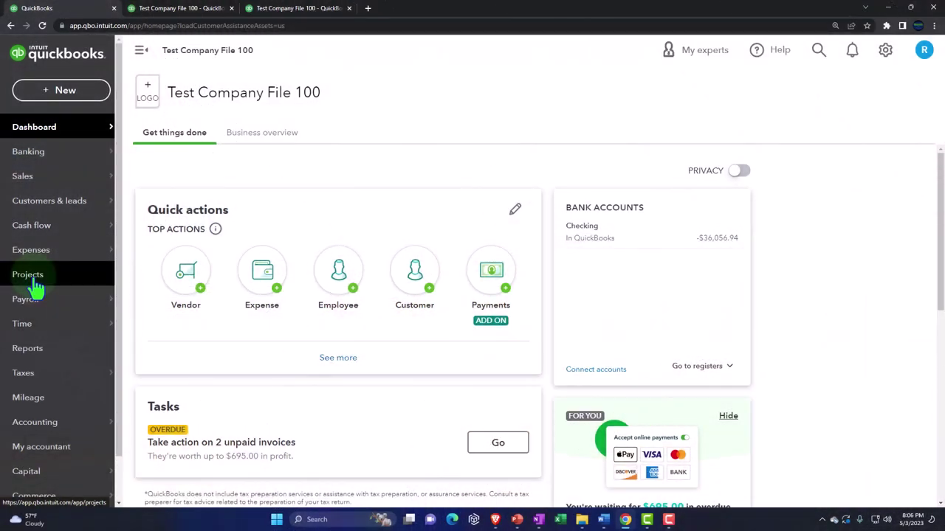
{"action": "left_click", "coordinate": [306, 9]}
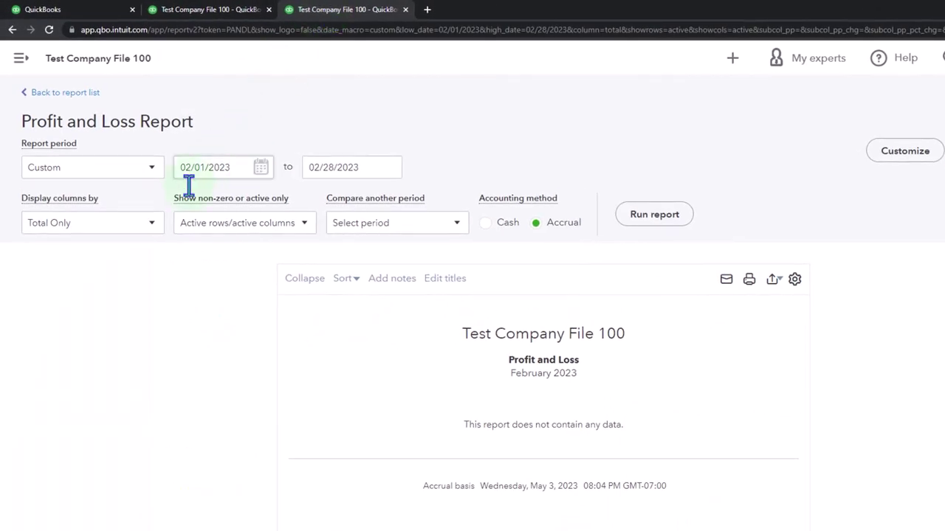
{"action": "left_click", "coordinate": [153, 223]}
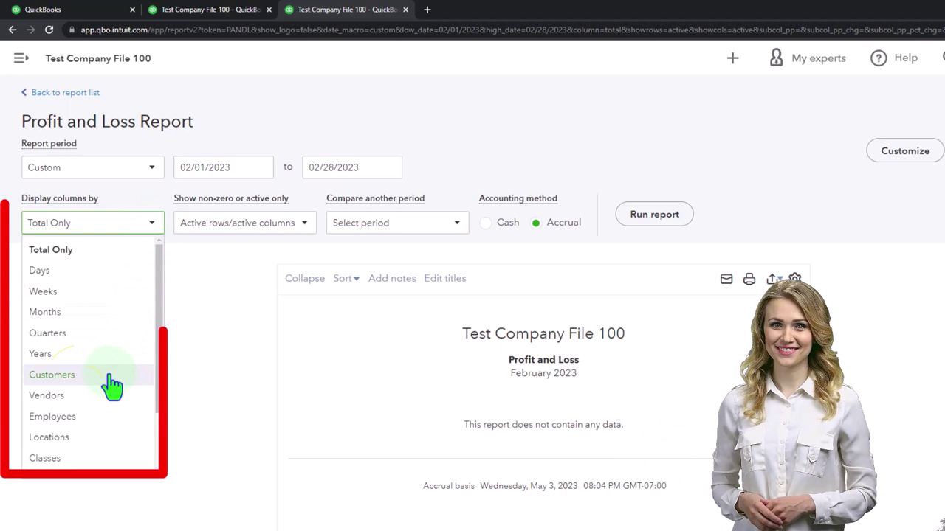
{"action": "left_click", "coordinate": [204, 383]}
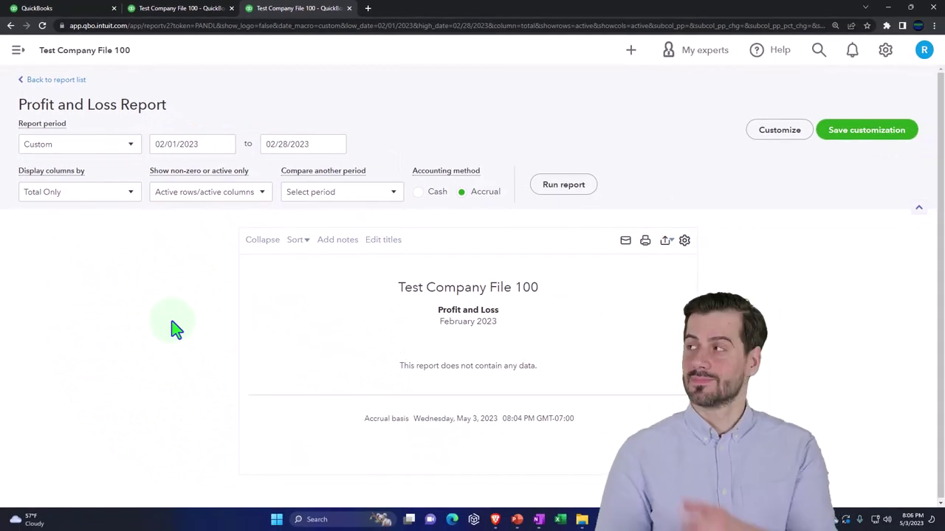
{"action": "left_click", "coordinate": [132, 199]}
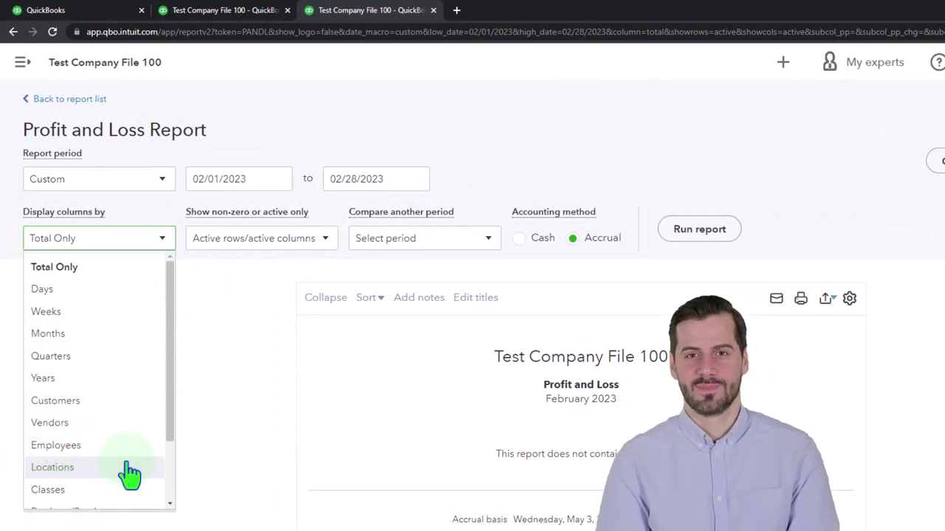
{"action": "left_click", "coordinate": [245, 450]}
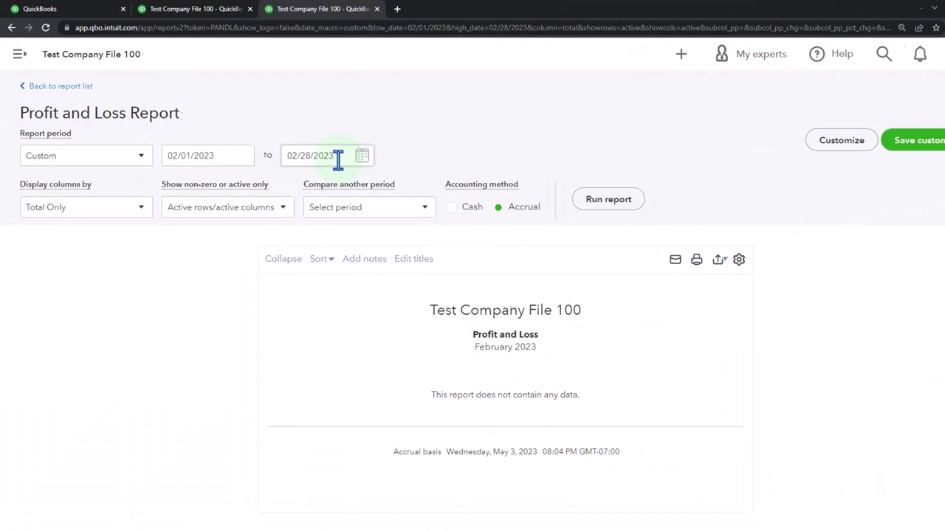
- Change the Profit and Loss report's end date to 12/31/2023 and run the report again
{"action": "left_click_drag", "start_coordinate": [308, 144], "coordinate": [257, 145]}
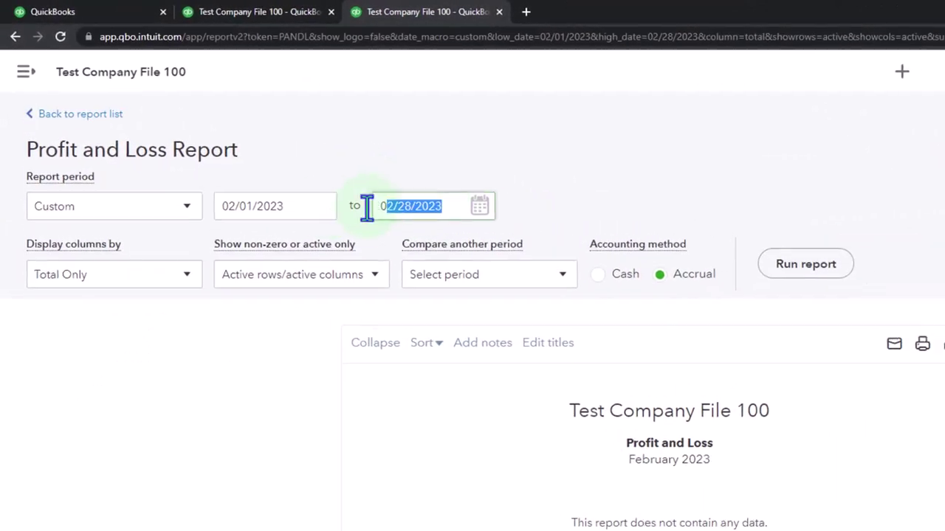
{"action": "left_click_drag", "start_coordinate": [367, 207], "coordinate": [365, 207]}
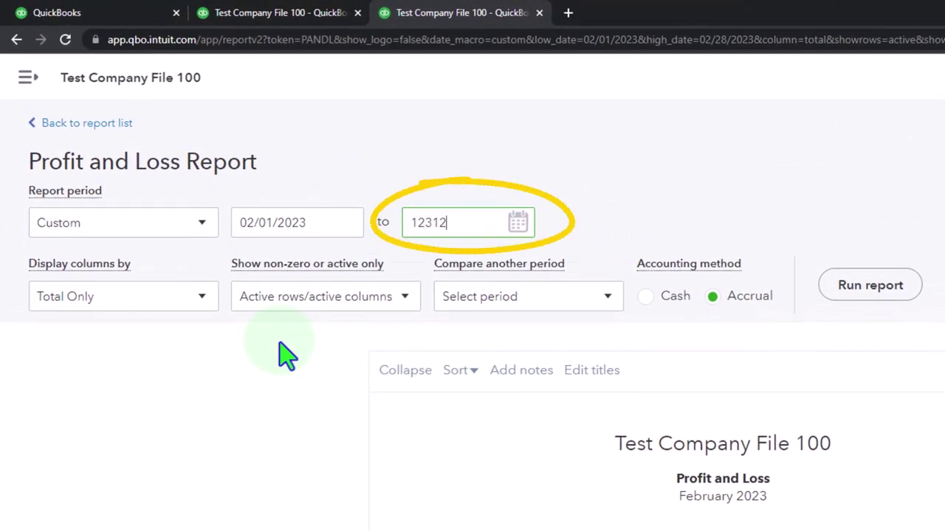
{"action": "left_click", "coordinate": [870, 286]}
{"action": "scroll", "coordinate": [905, 310], "scroll_direction": "down", "scroll_amount": 3}
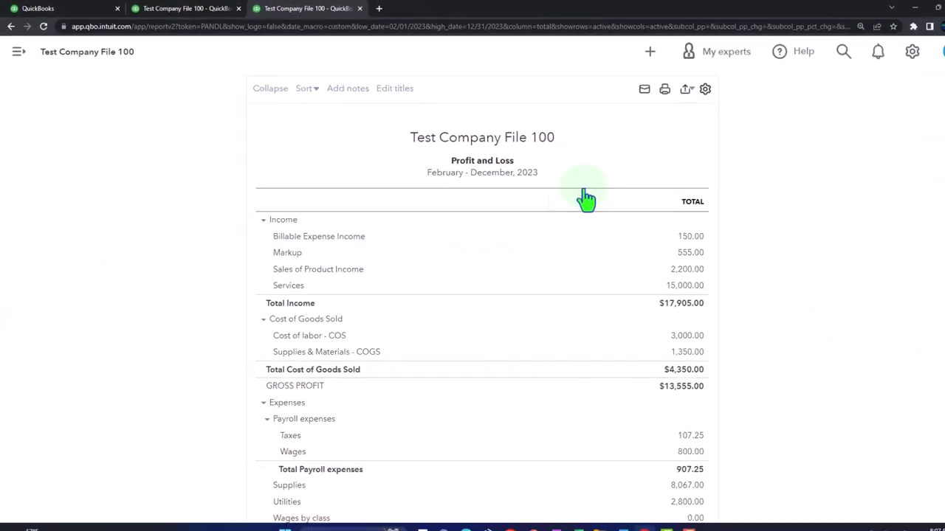
- Display the Profit and Loss report's columns by Classes and rerun the report
{"action": "scroll", "coordinate": [234, 343], "scroll_direction": "up", "scroll_amount": 3}
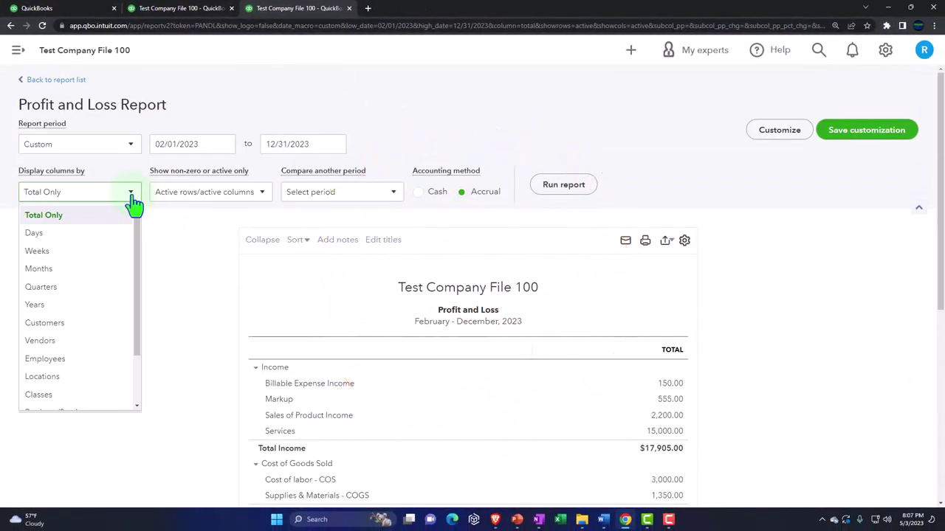
{"action": "left_click", "coordinate": [38, 395]}
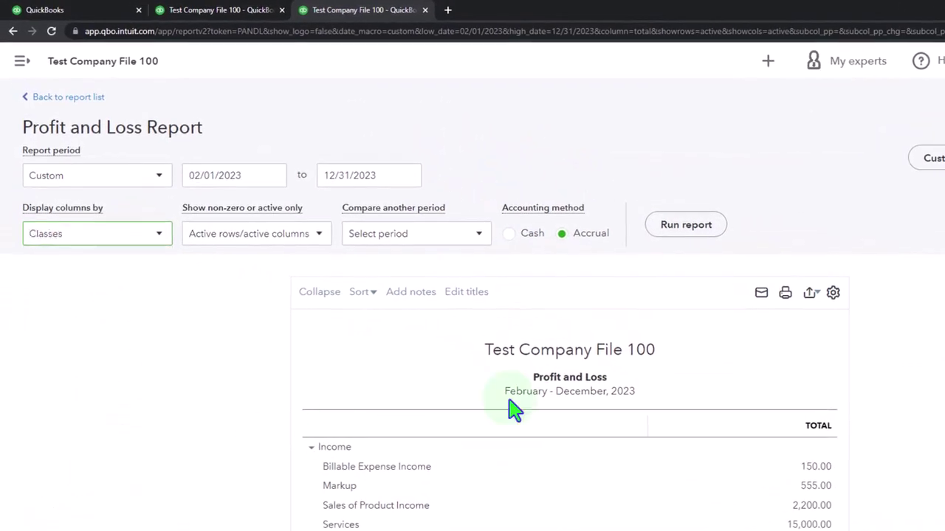
{"action": "left_click", "coordinate": [682, 226]}
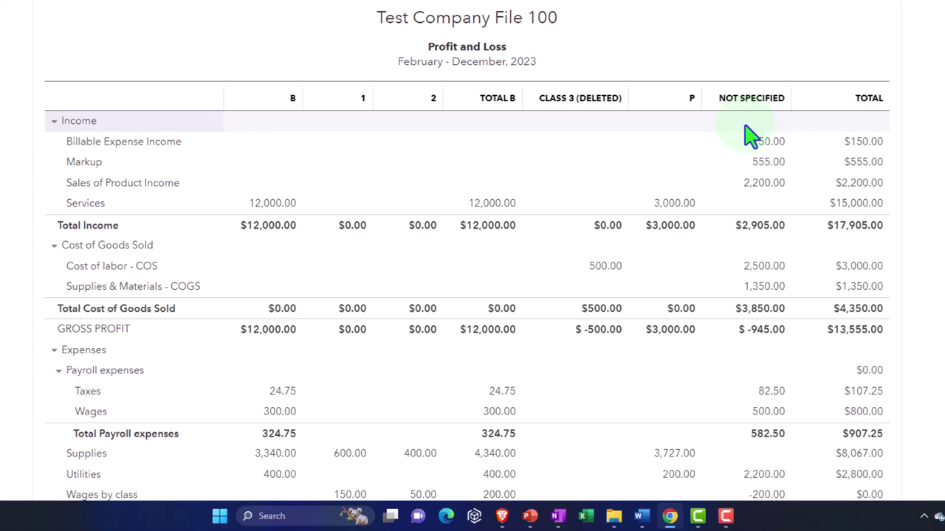
{"action": "left_click", "coordinate": [285, 114]}
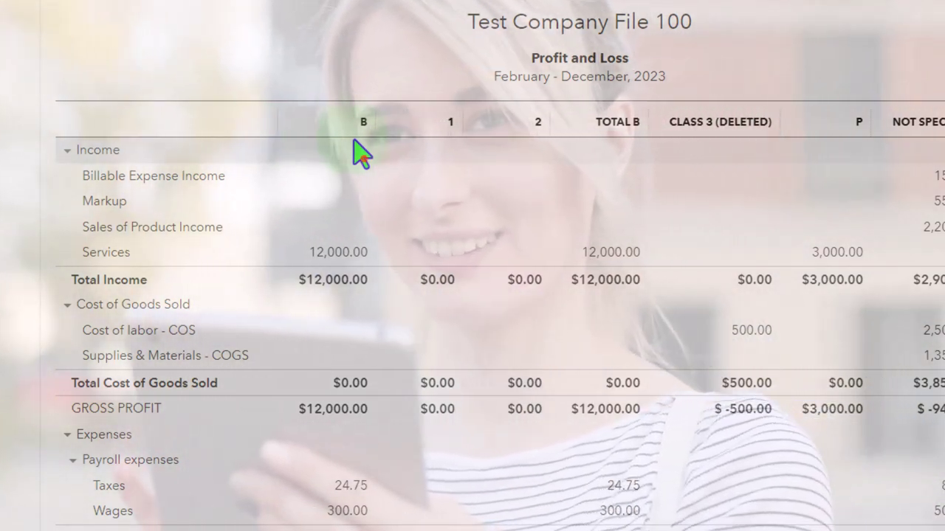
{"action": "left_click", "coordinate": [360, 152]}
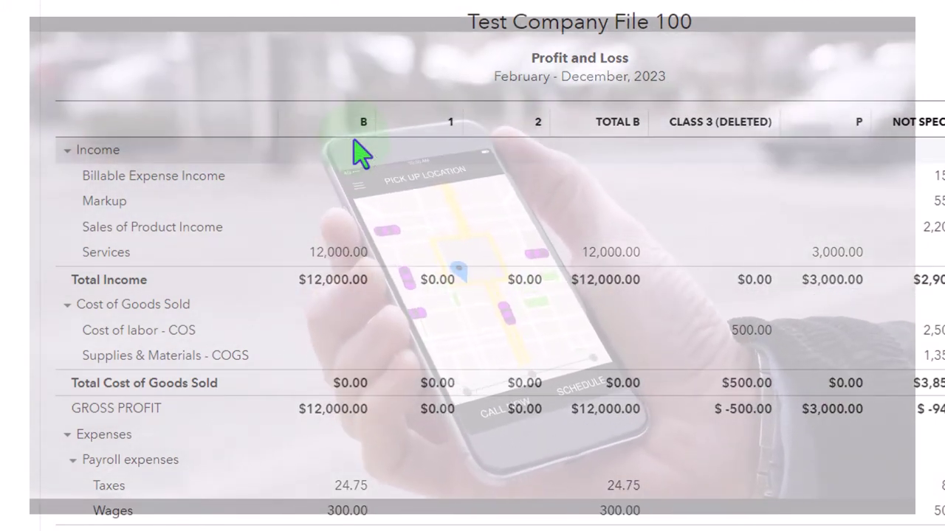
{"action": "left_click", "coordinate": [355, 143]}
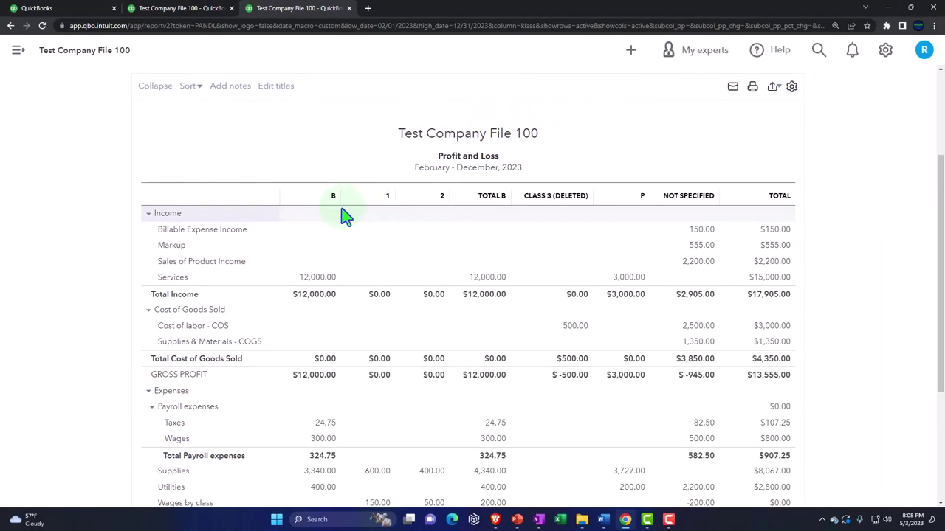
{"action": "left_click", "coordinate": [346, 216]}
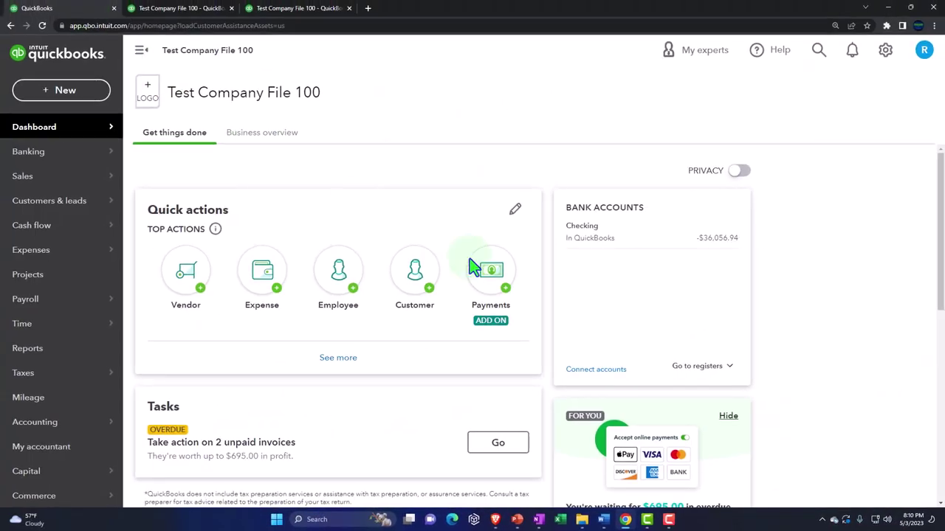
- Open the Tags page from the company's complete set of lists
{"action": "left_click", "coordinate": [810, 229]}
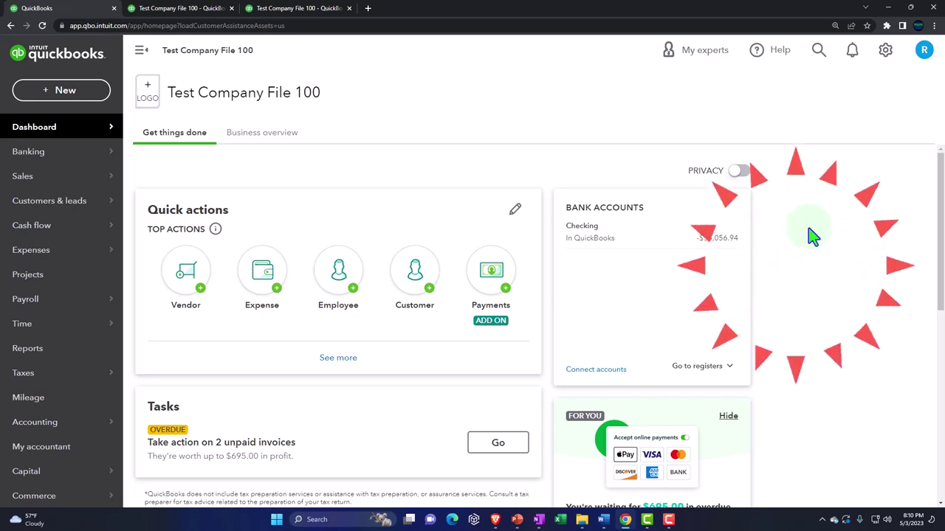
{"action": "left_click", "coordinate": [885, 50]}
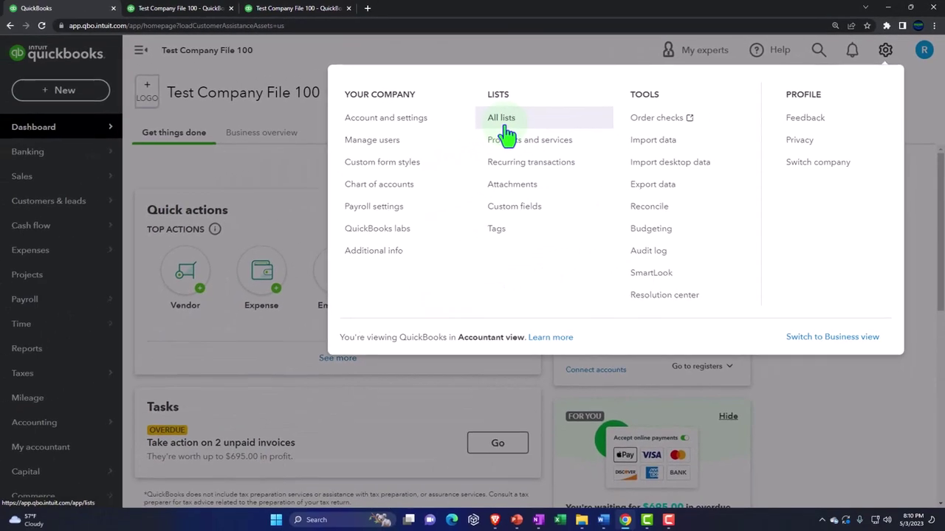
{"action": "left_click", "coordinate": [505, 122]}
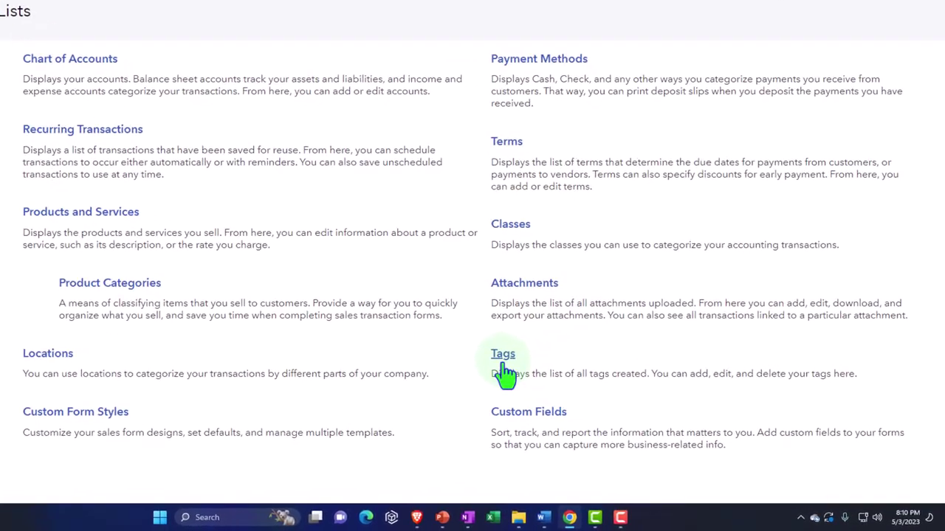
{"action": "left_click", "coordinate": [500, 361]}
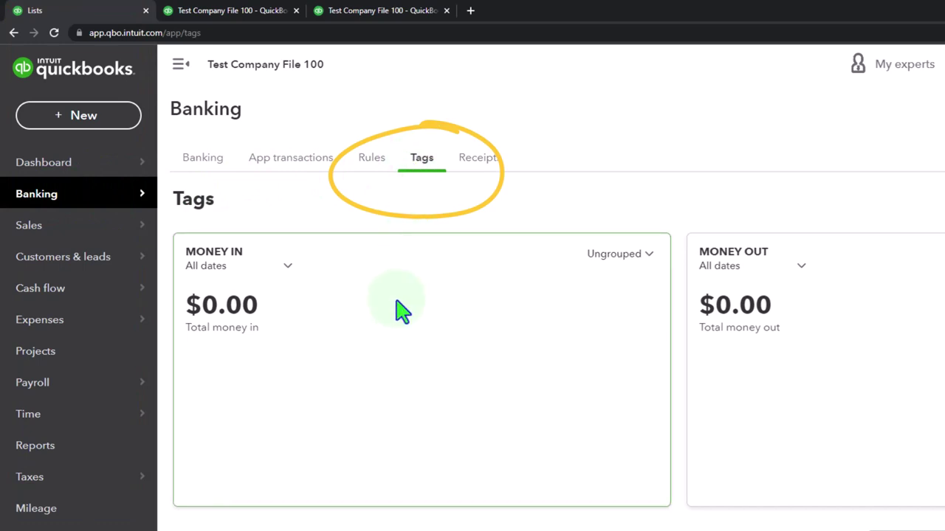
- Open a blank invoice to examine its Tags field, and close the form without saving
{"action": "left_click", "coordinate": [90, 120]}
{"action": "left_click", "coordinate": [71, 213]}
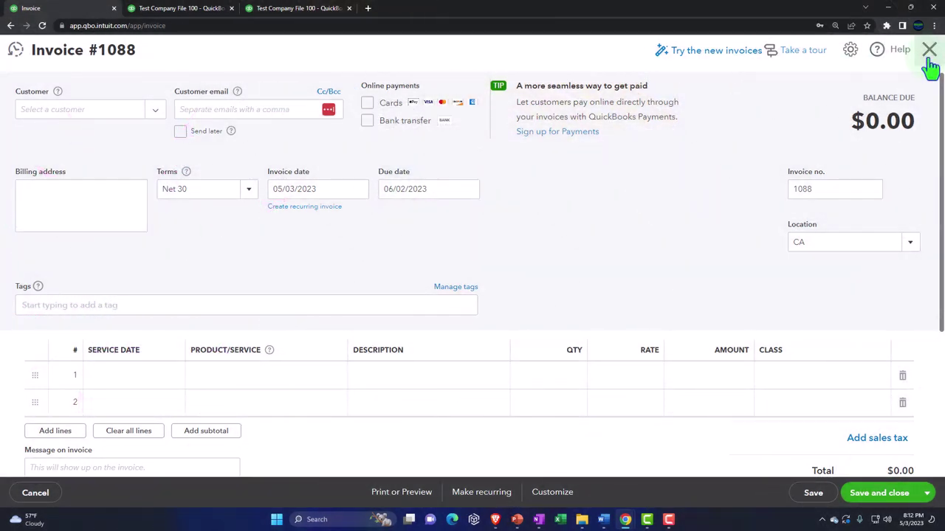
{"action": "left_click", "coordinate": [930, 59]}
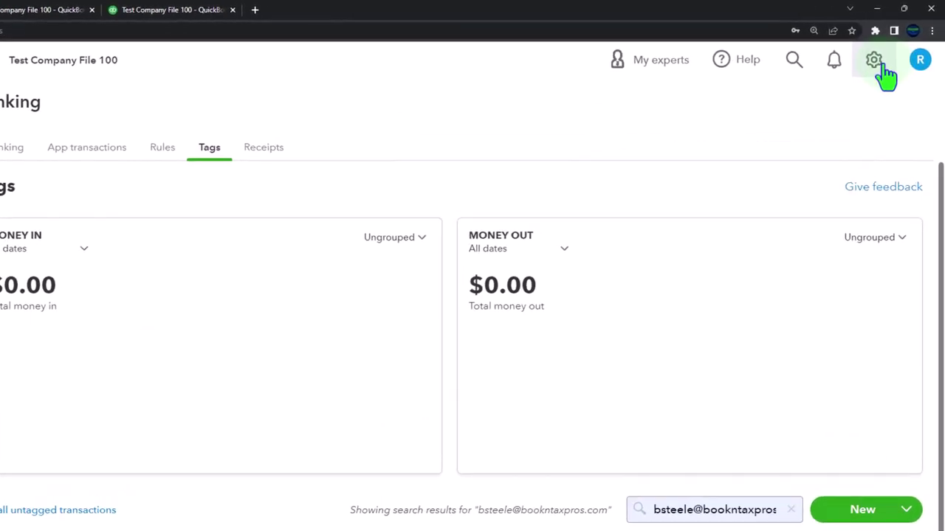
- Inspect the Tags option within the Sales form content settings, and close Account and Settings without changes
{"action": "left_click", "coordinate": [876, 62]}
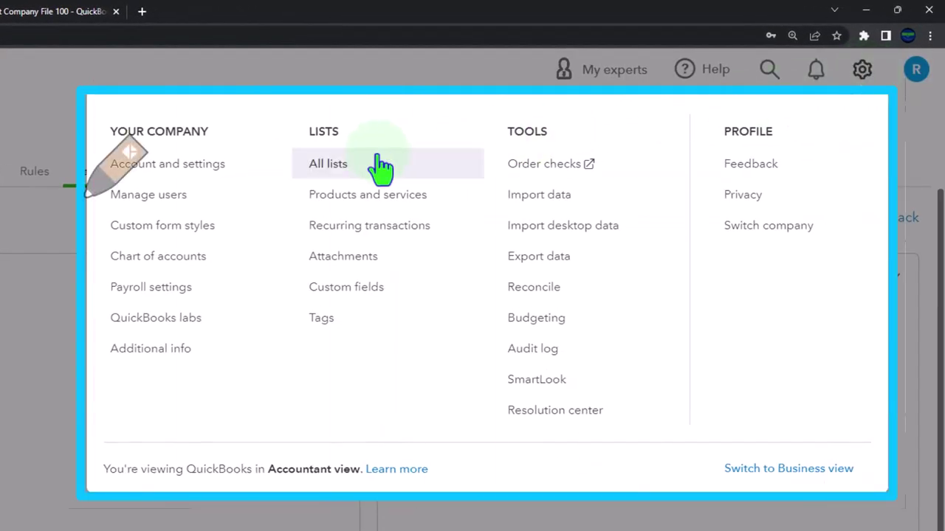
{"action": "left_click", "coordinate": [200, 169]}
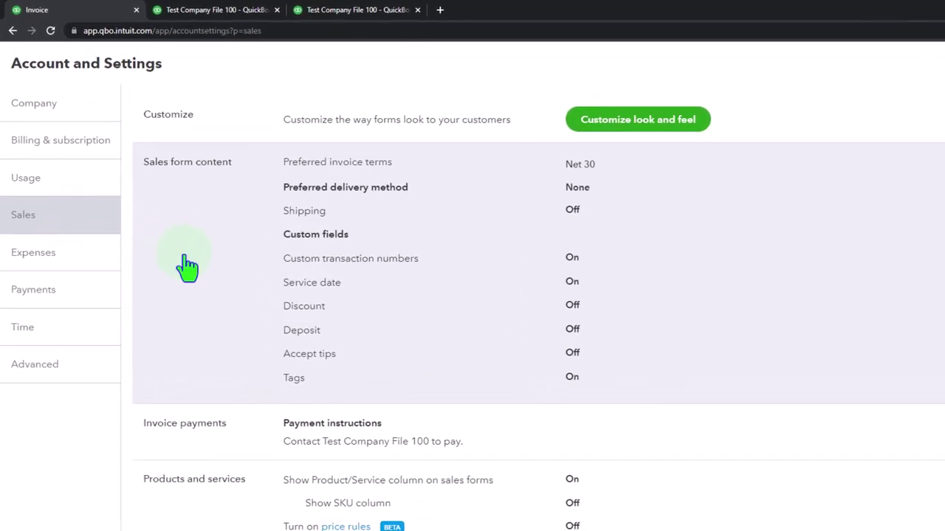
{"action": "left_click", "coordinate": [217, 211]}
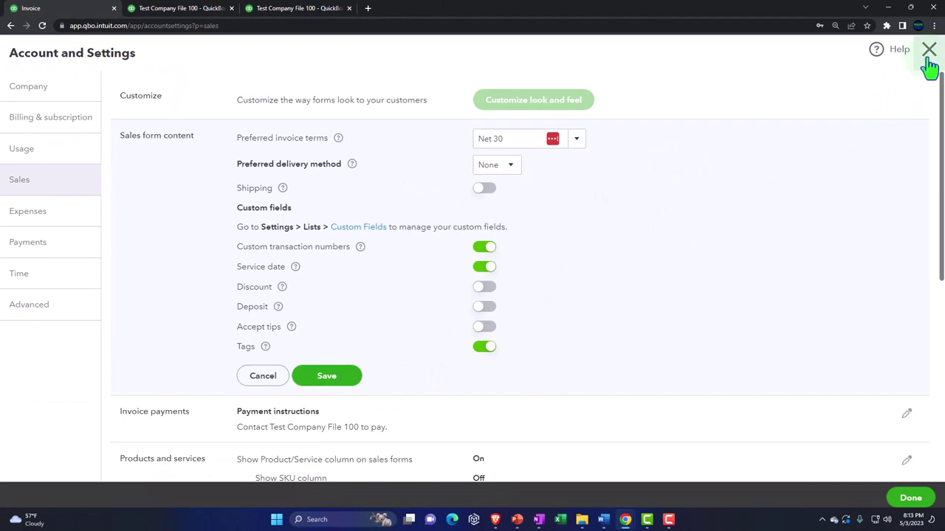
{"action": "left_click", "coordinate": [929, 51]}
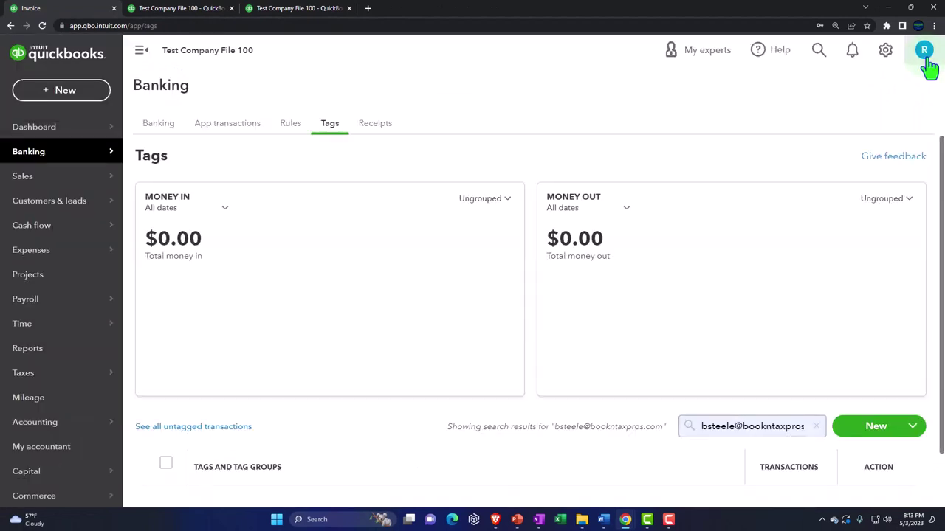
- Examine the tags inside the Sales Reps CA and Sales Reps NV groups, and collapse both groups again
{"action": "left_click", "coordinate": [336, 147]}
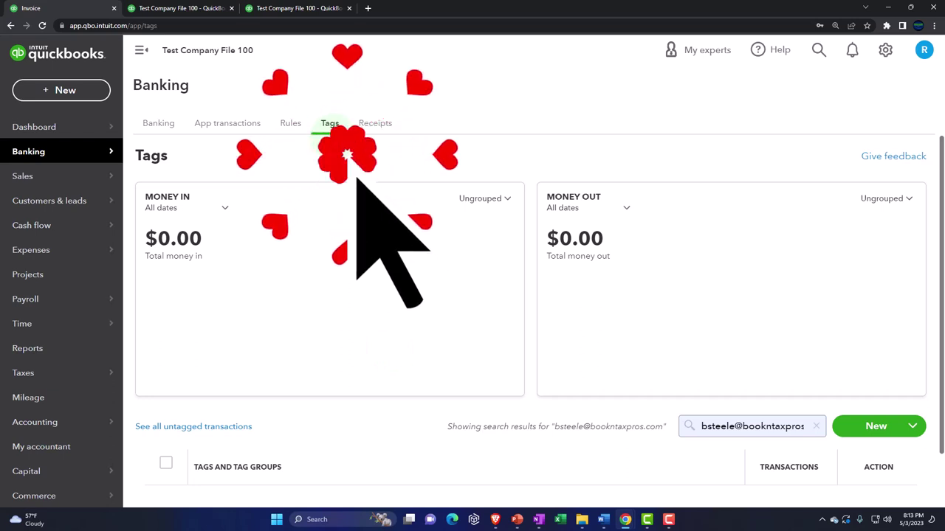
{"action": "scroll", "coordinate": [342, 253], "scroll_direction": "down", "scroll_amount": 1}
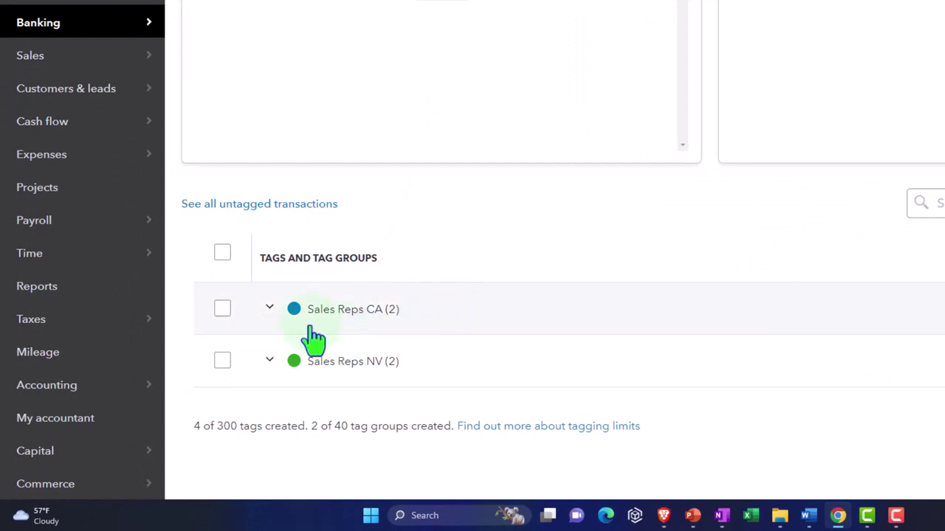
{"action": "left_click", "coordinate": [270, 311]}
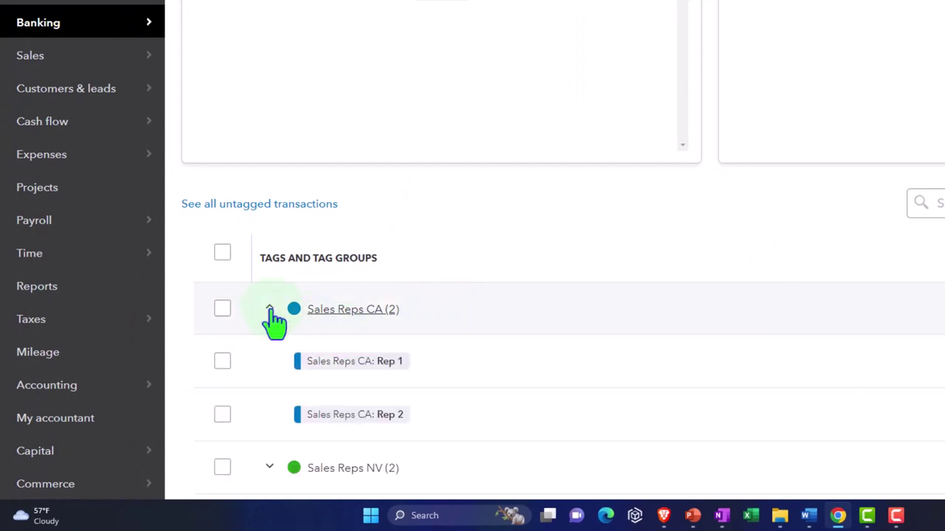
{"action": "scroll", "coordinate": [326, 270], "scroll_direction": "down", "scroll_amount": 1}
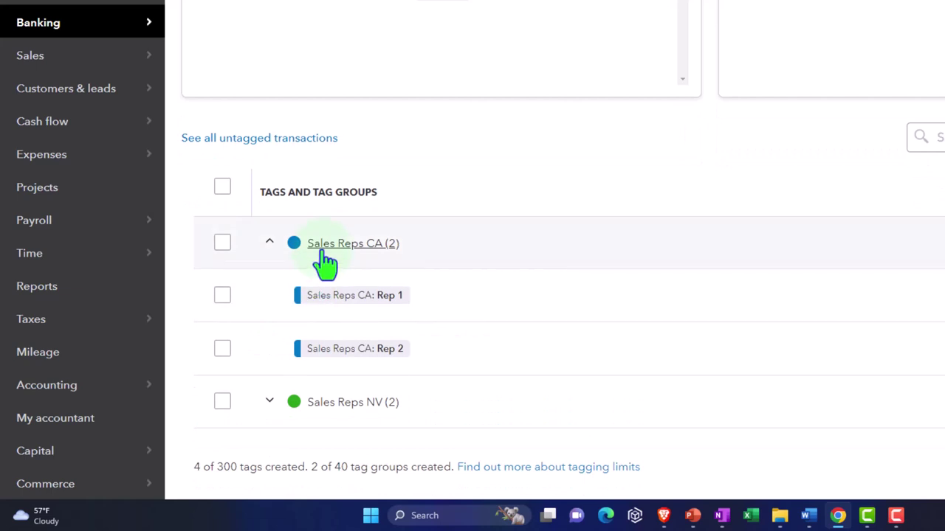
{"action": "left_click", "coordinate": [270, 404]}
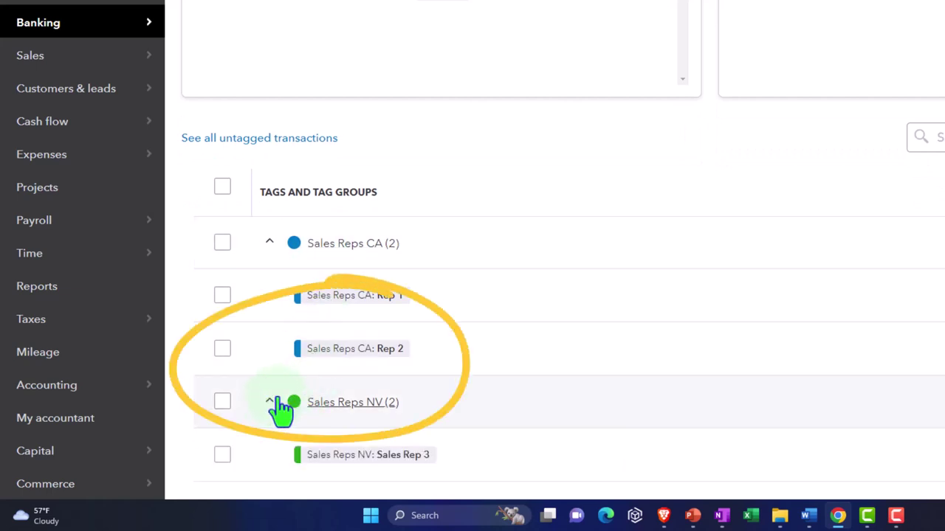
{"action": "scroll", "coordinate": [308, 399], "scroll_direction": "down", "scroll_amount": 2}
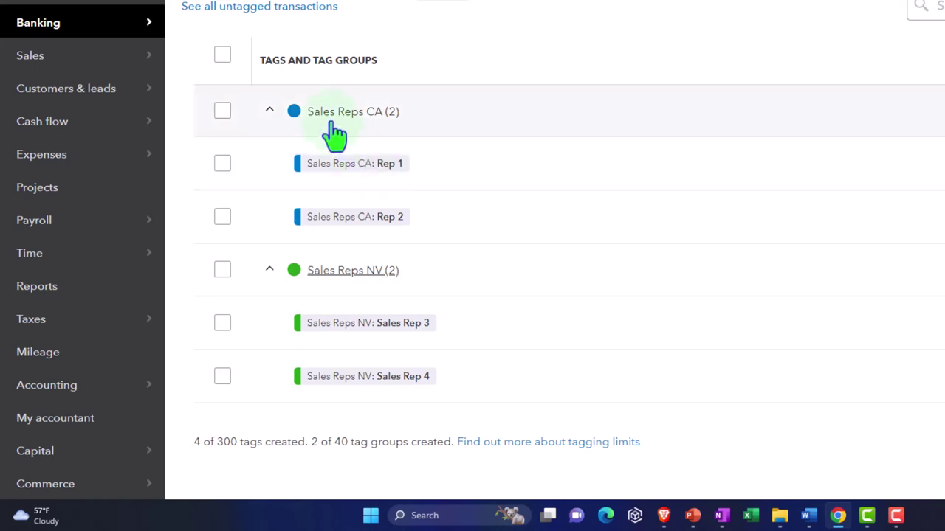
{"action": "left_click", "coordinate": [269, 111]}
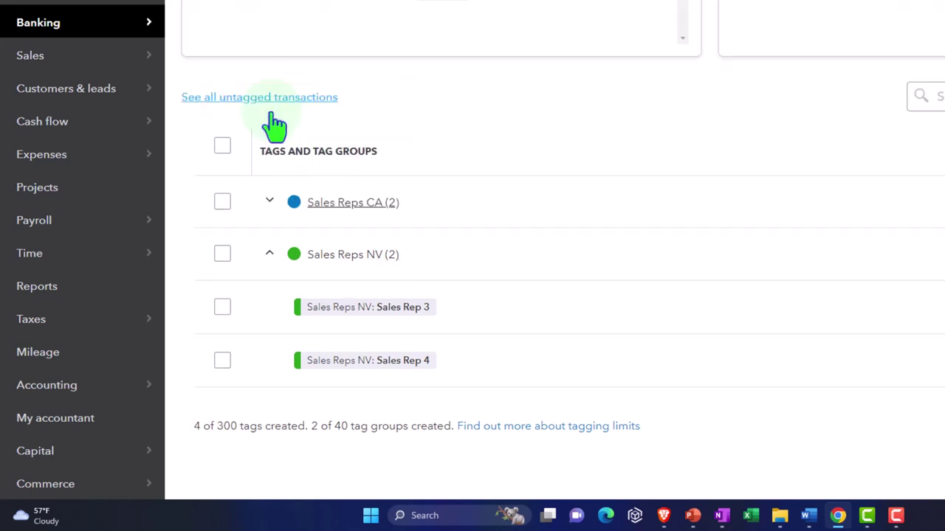
{"action": "left_click", "coordinate": [270, 255]}
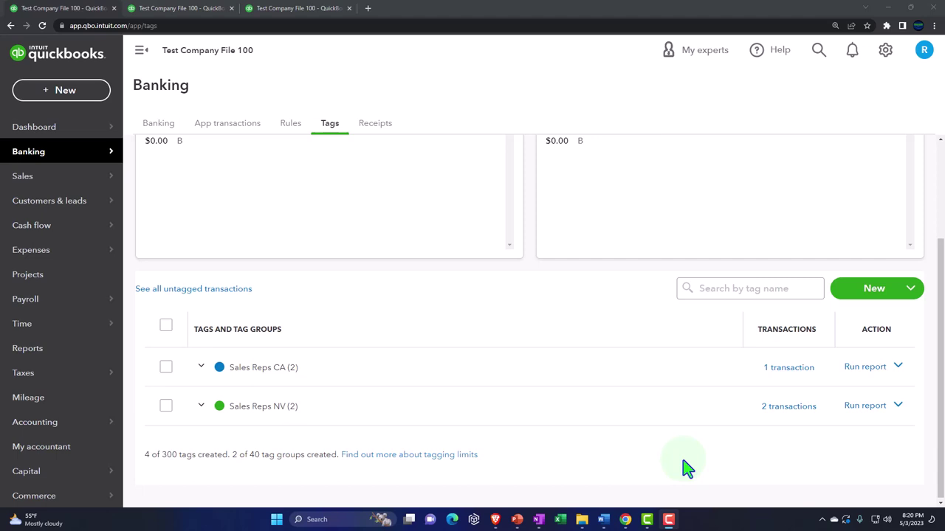
- Create a new tag group named Business & Personal with the red colour and save it
{"action": "left_click", "coordinate": [863, 299]}
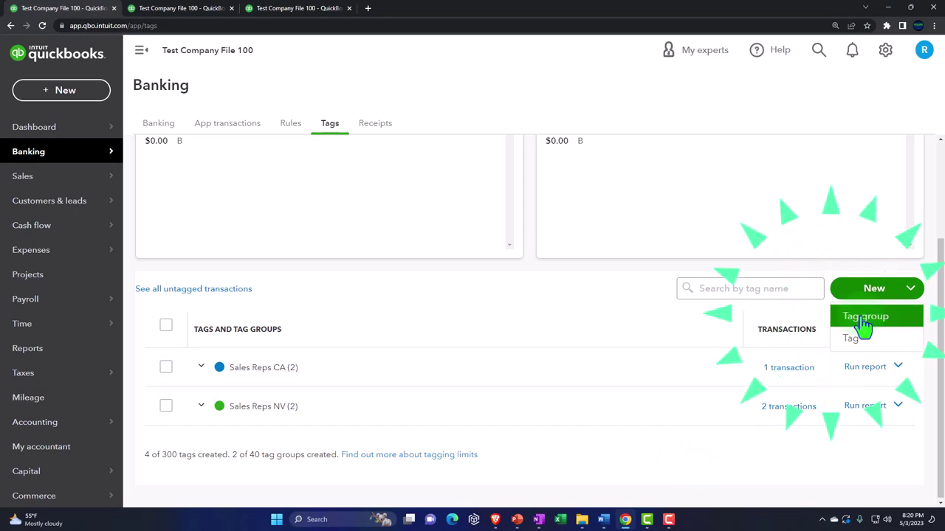
{"action": "left_click", "coordinate": [856, 317]}
{"action": "left_click", "coordinate": [687, 111]}
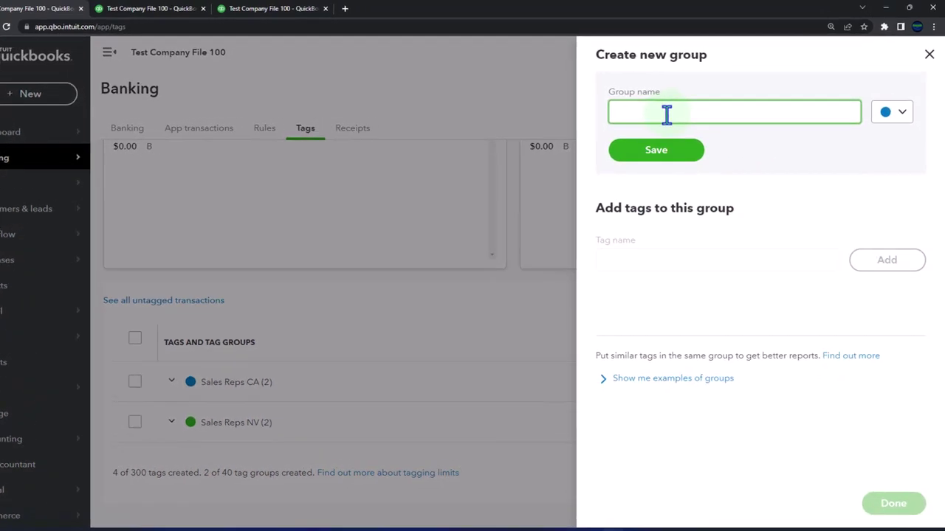
{"action": "type", "text": "Business "}
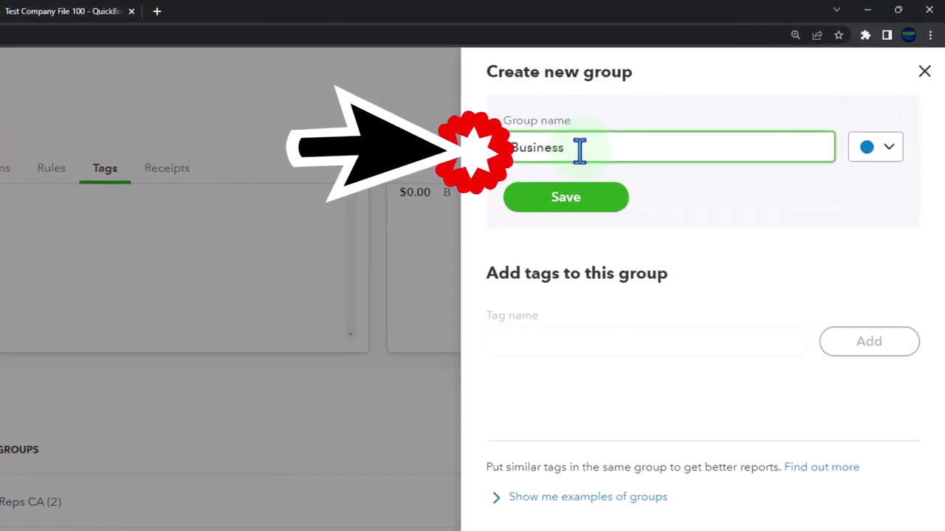
{"action": "type", "text": "& Personal"}
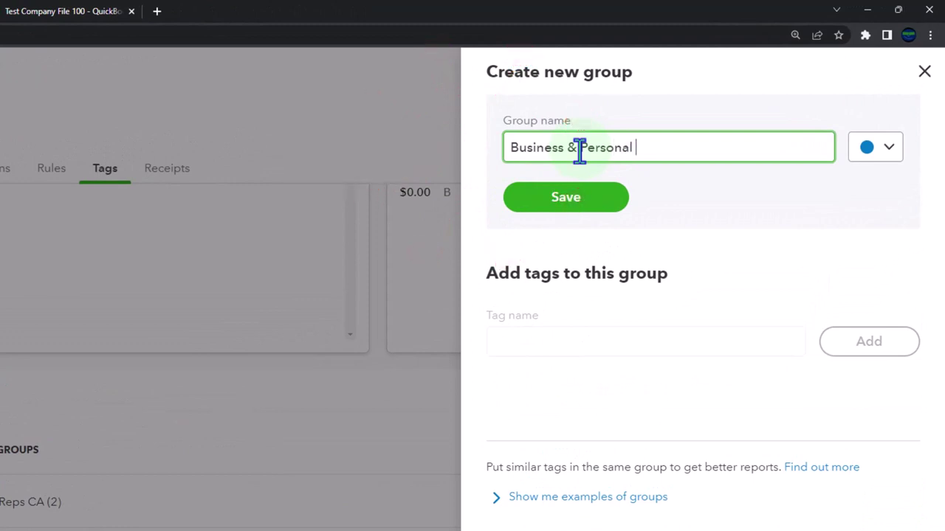
{"action": "left_click", "coordinate": [891, 150]}
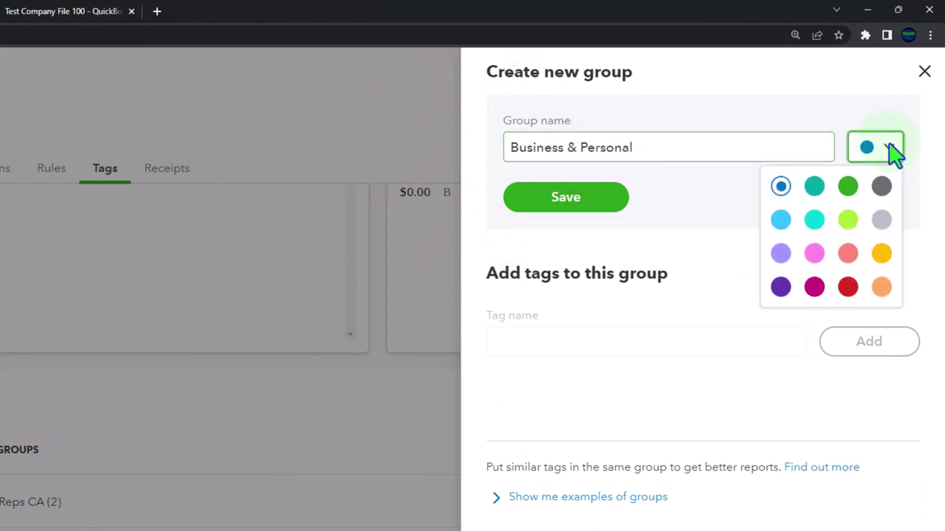
{"action": "left_click", "coordinate": [846, 289]}
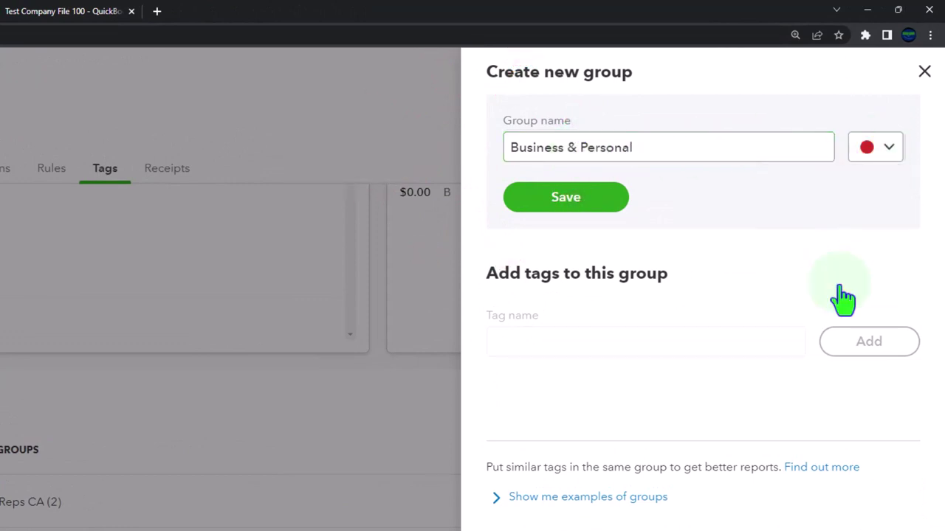
{"action": "left_click", "coordinate": [582, 205]}
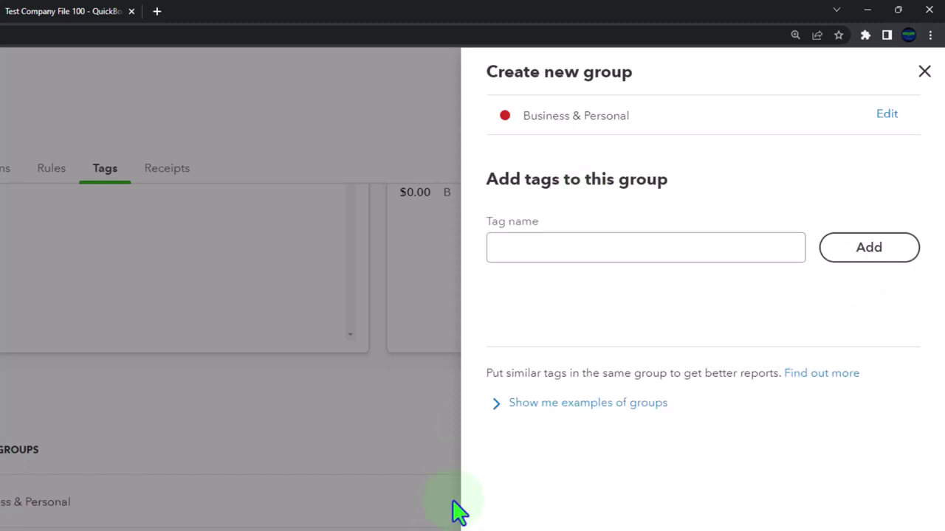
- Add the tags B and P to the Business & Personal group, finish, and expand the group in the list
{"action": "left_click", "coordinate": [838, 264]}
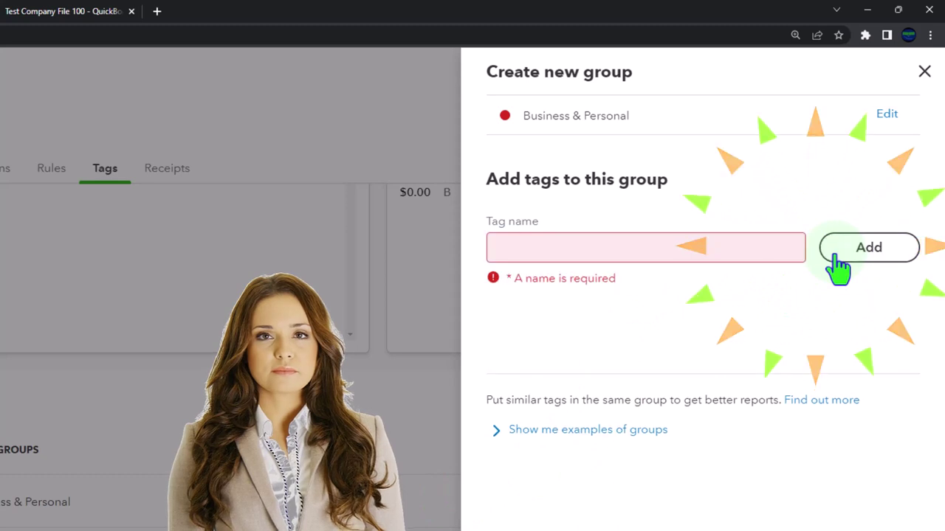
{"action": "type", "text": "B"}
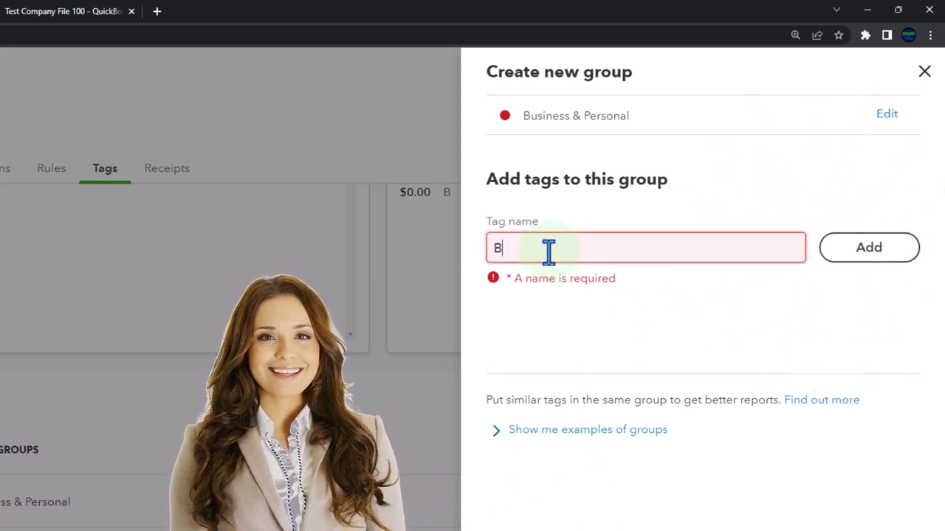
{"action": "left_click", "coordinate": [856, 259]}
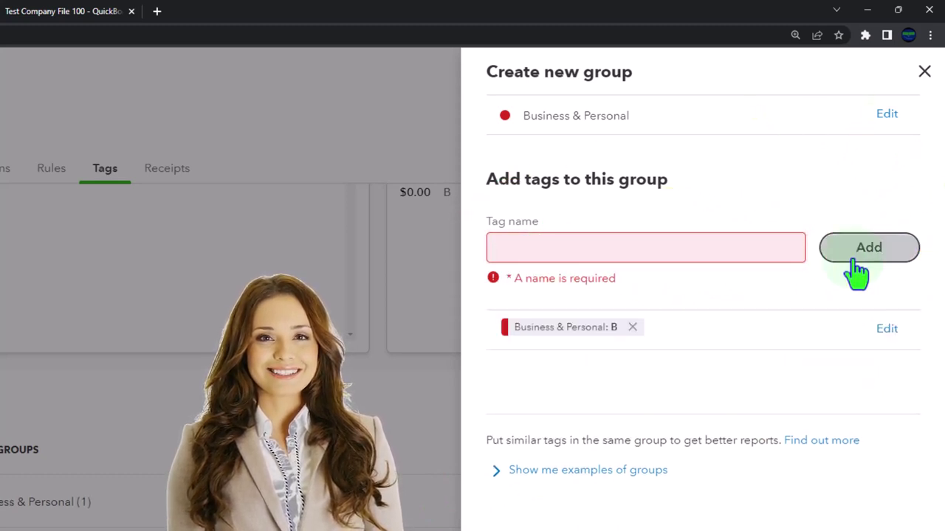
{"action": "left_click", "coordinate": [556, 250]}
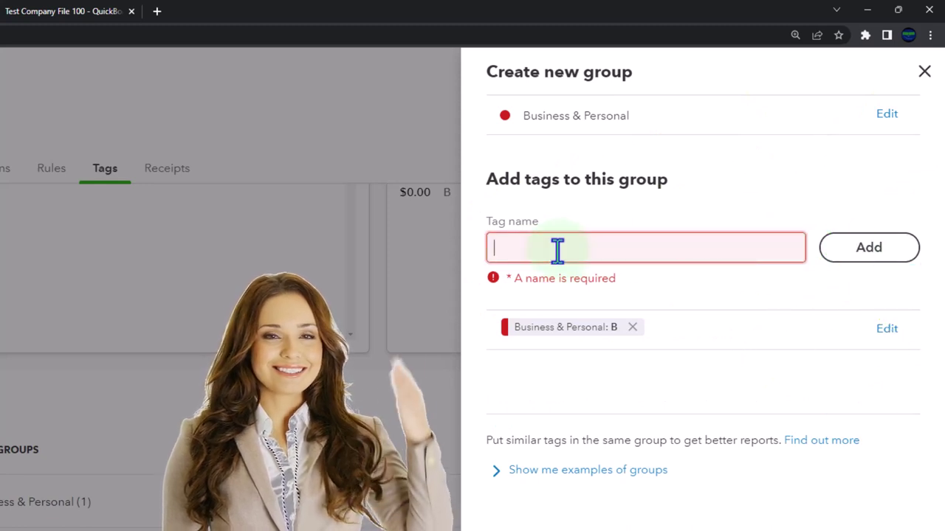
{"action": "type", "text": "P"}
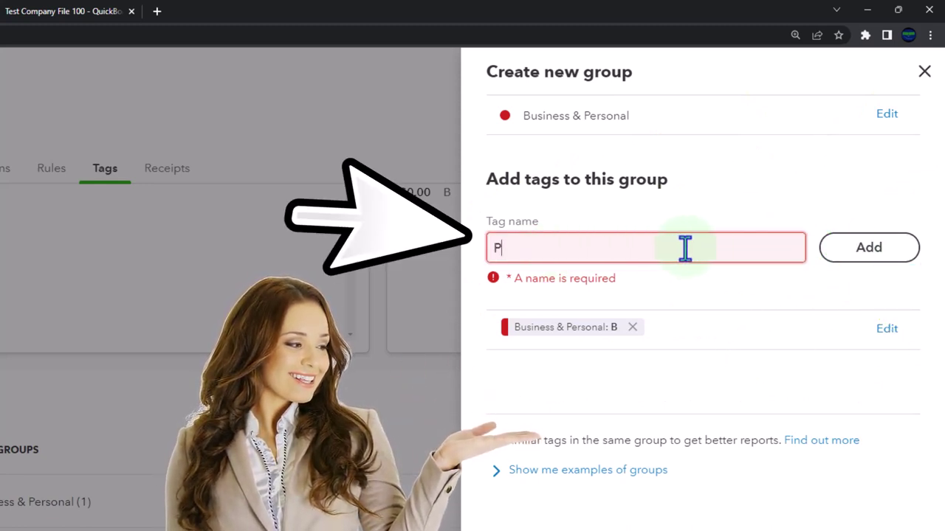
{"action": "left_click", "coordinate": [868, 267]}
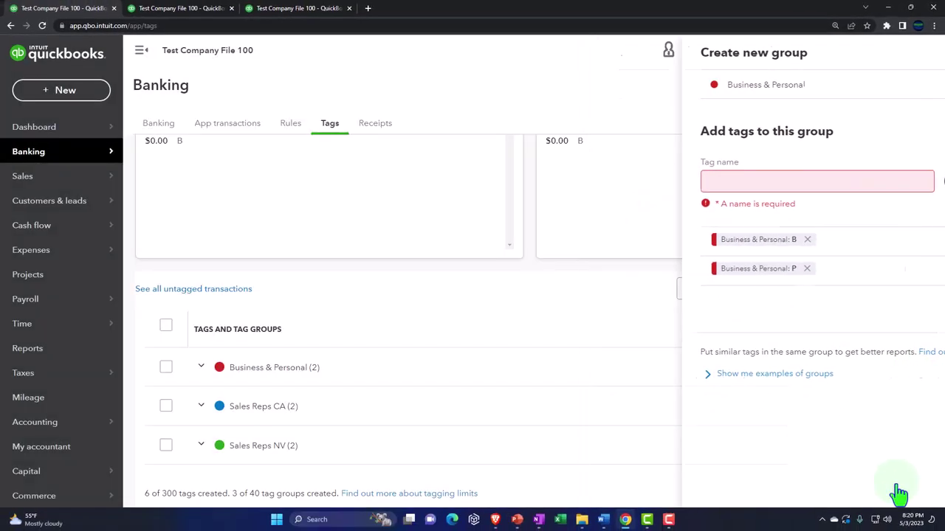
{"action": "left_click", "coordinate": [899, 495]}
{"action": "left_click", "coordinate": [201, 371]}
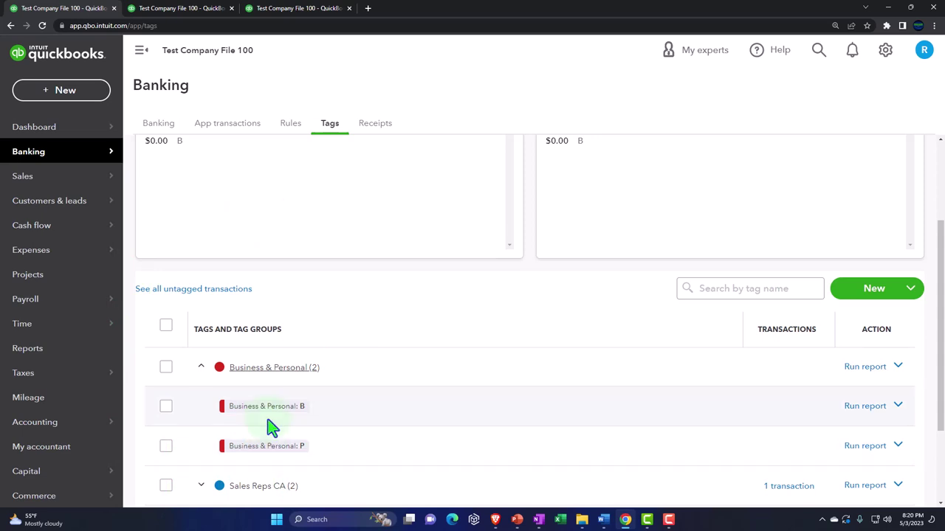
{"action": "left_click", "coordinate": [268, 422]}
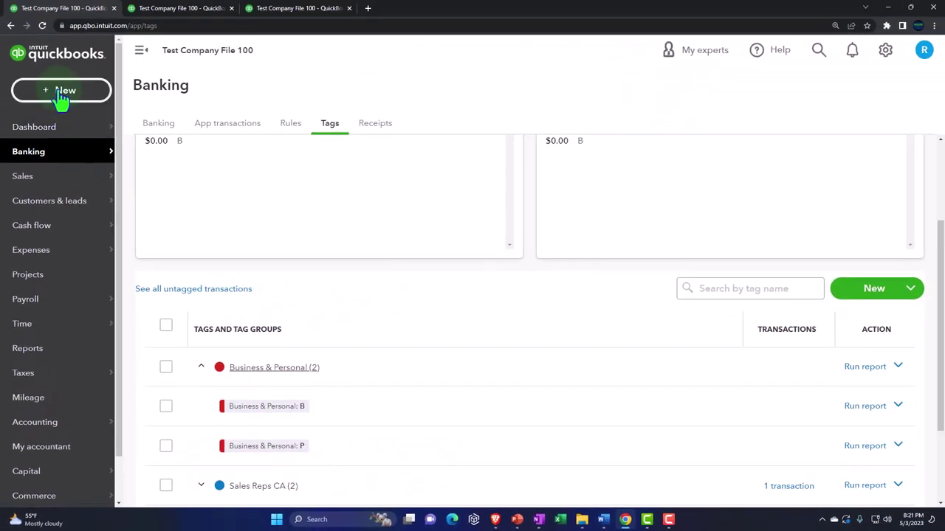
- Start a new invoice and add a new customer with the company name Customer 10 to it
{"action": "left_click", "coordinate": [61, 94]}
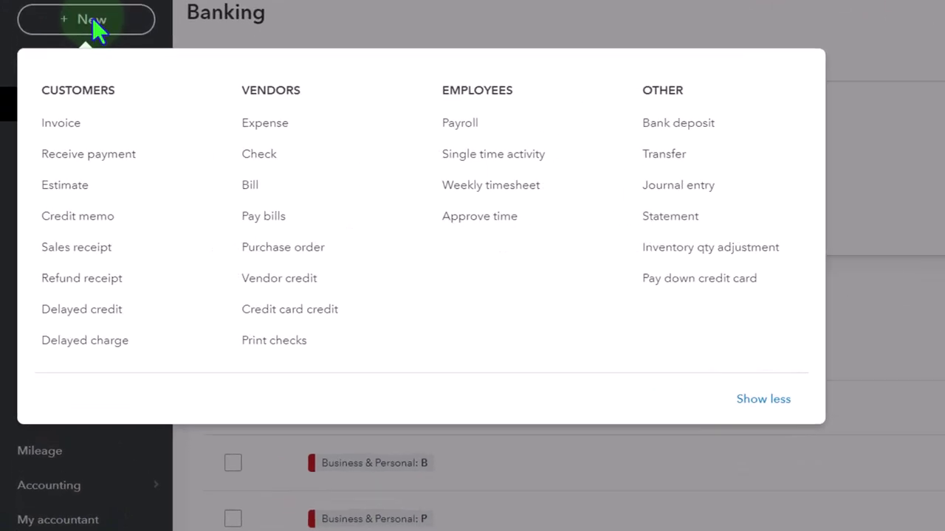
{"action": "left_click", "coordinate": [72, 130]}
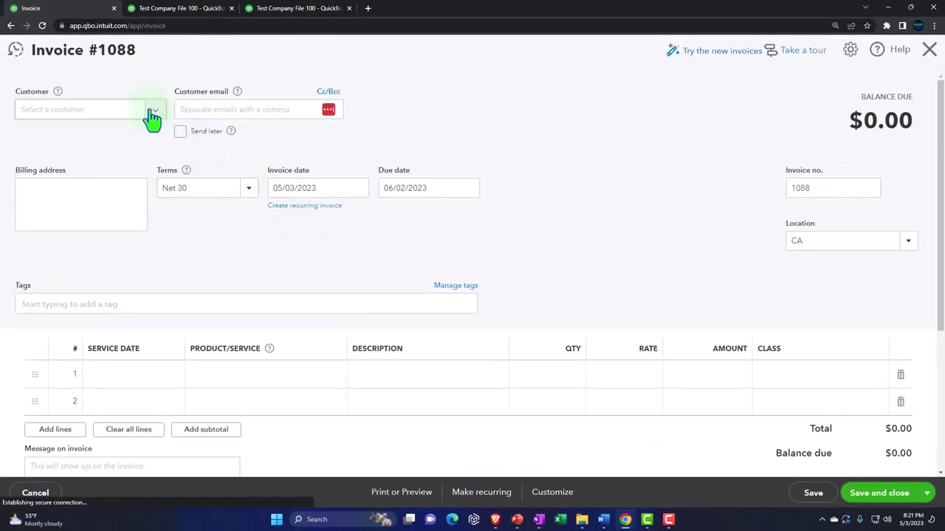
{"action": "left_click", "coordinate": [150, 113]}
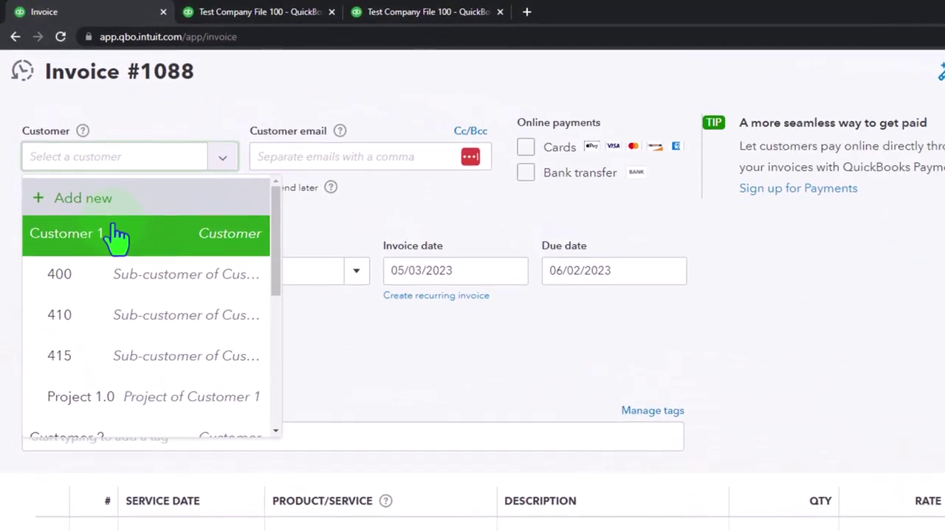
{"action": "left_click", "coordinate": [82, 146]}
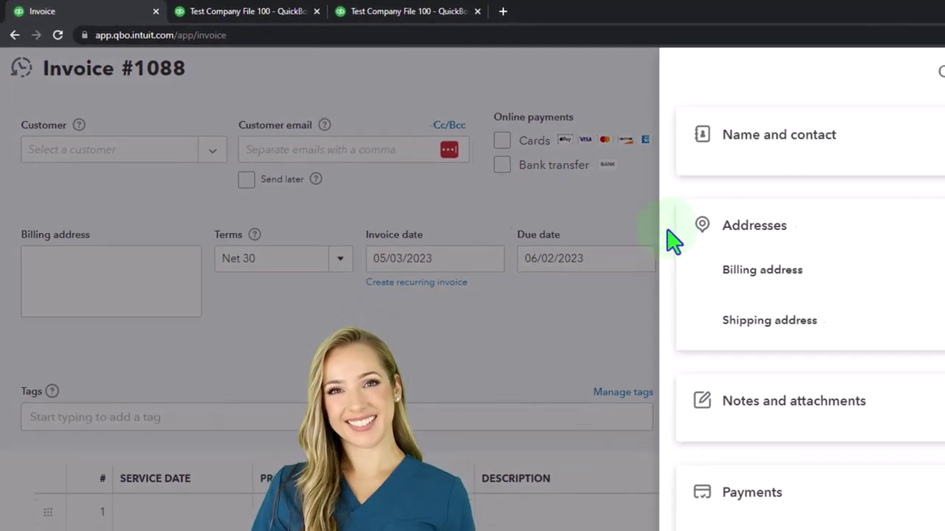
{"action": "left_click", "coordinate": [856, 277]}
{"action": "type", "text": "C"}
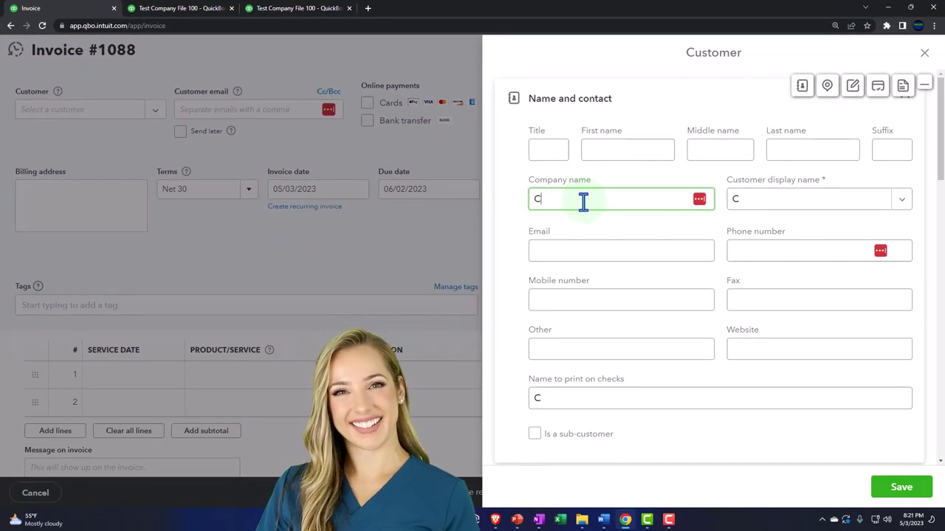
{"action": "type", "text": "ustomer 10"}
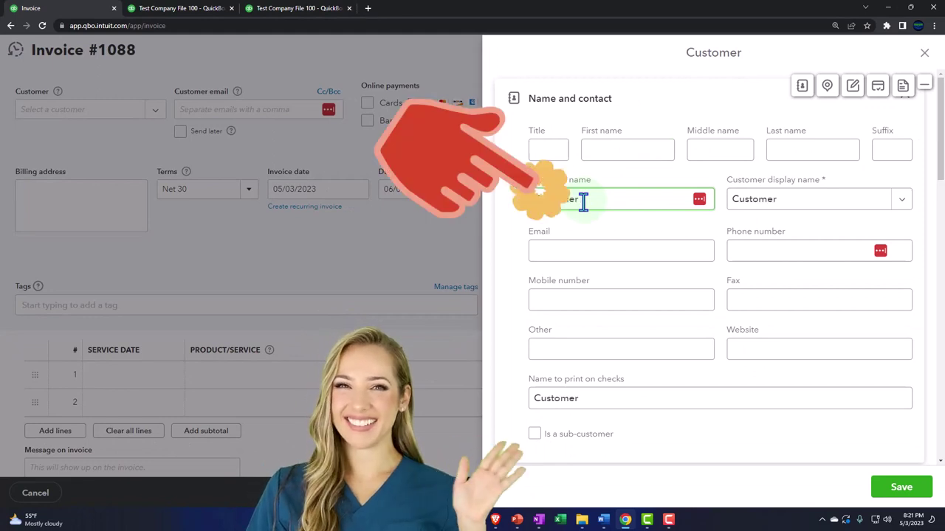
{"action": "left_click", "coordinate": [908, 491]}
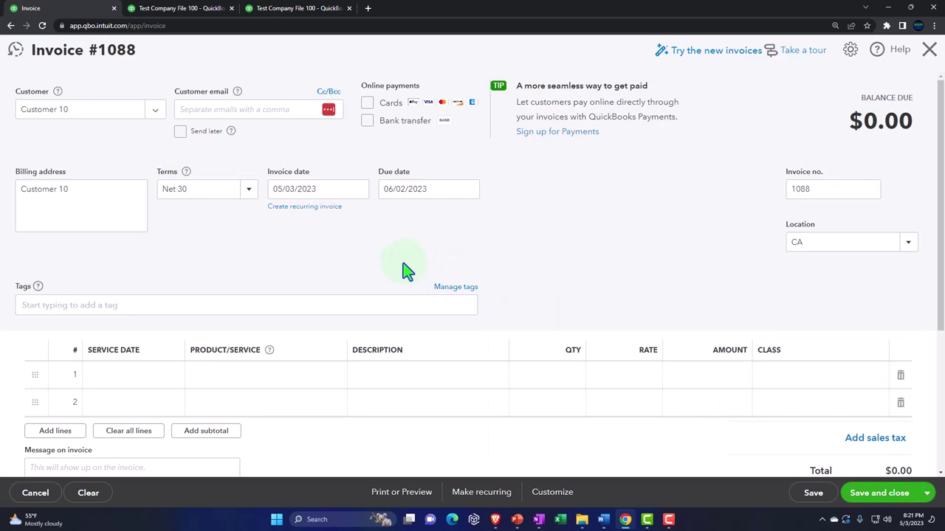
- Set the invoice date to 02/01/2023 and add the tag Business & Personal: B to the invoice
{"action": "left_click_drag", "start_coordinate": [315, 189], "coordinate": [261, 189]}
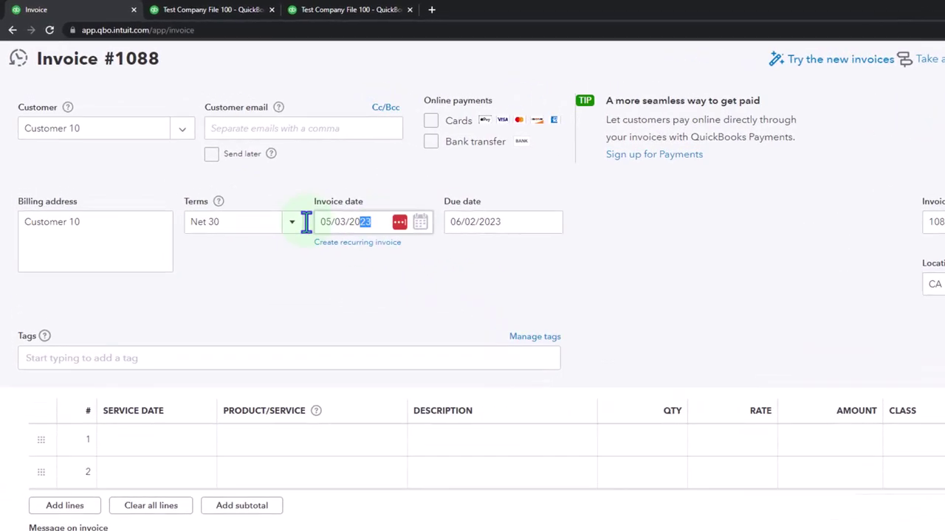
{"action": "type", "text": "0201"}
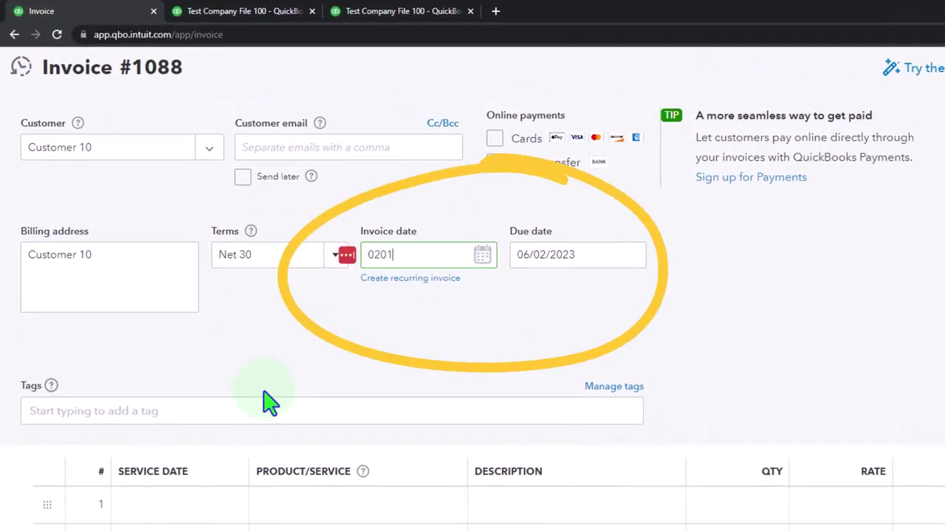
{"action": "key", "text": "Tab"}
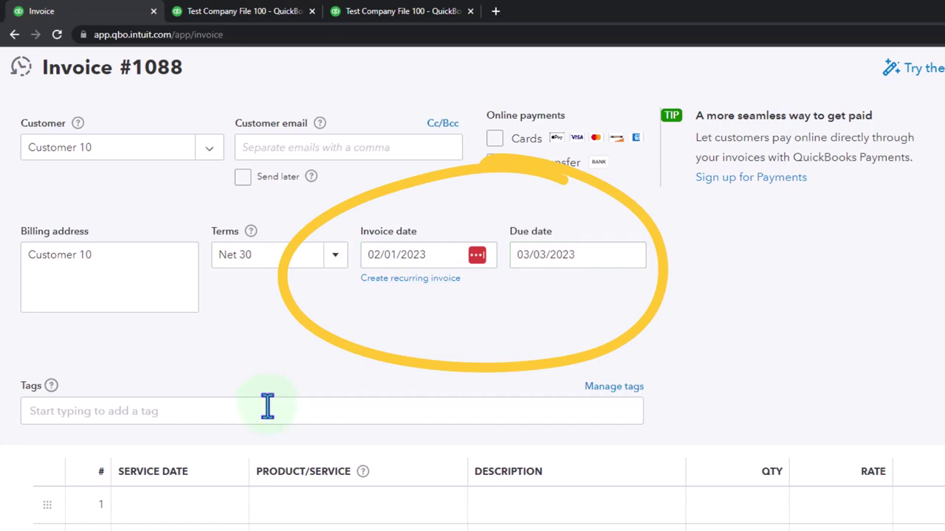
{"action": "left_click", "coordinate": [267, 405]}
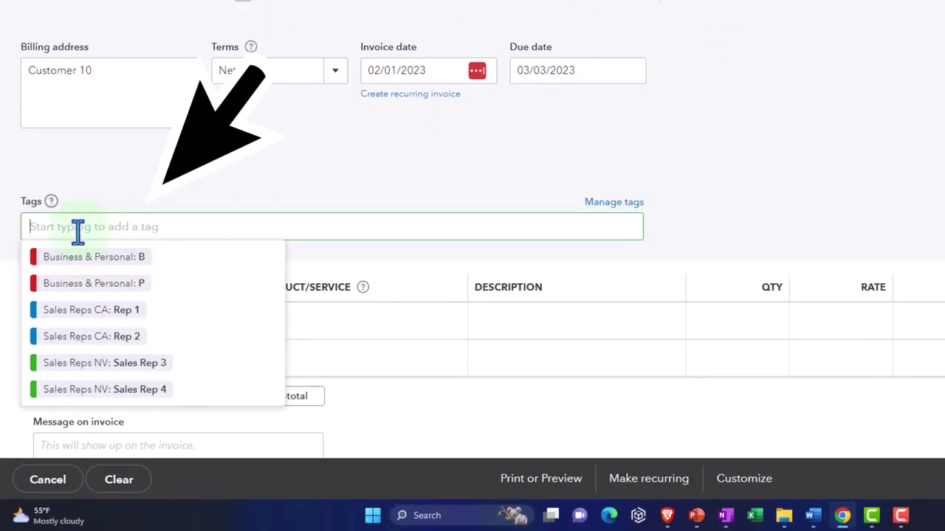
{"action": "left_click", "coordinate": [58, 266]}
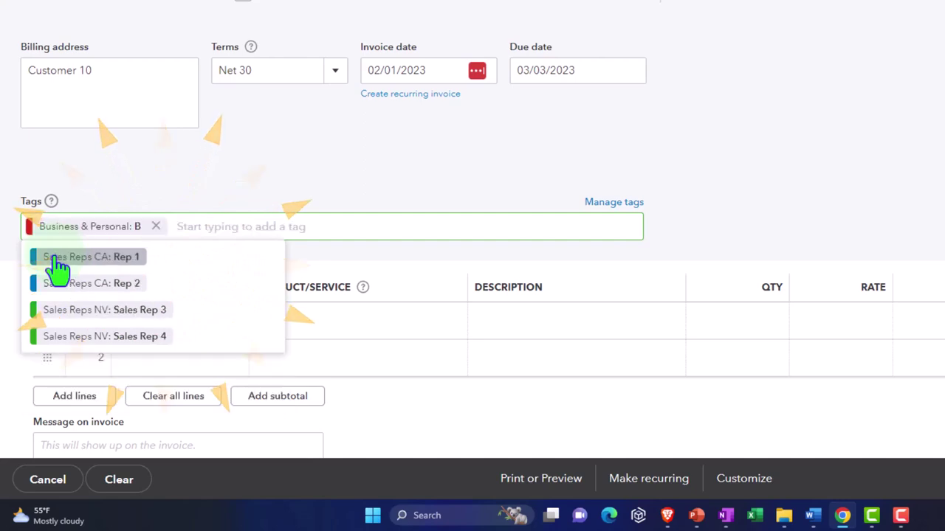
{"action": "left_click", "coordinate": [382, 201]}
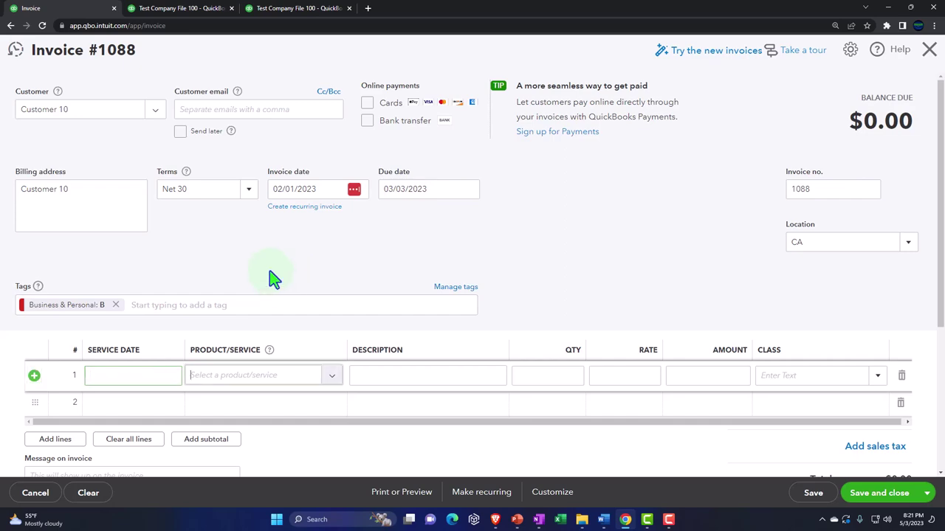
- Fill in the first invoice line with the Hours item at a rate of 1000, leaving its class empty
{"action": "left_click", "coordinate": [332, 376]}
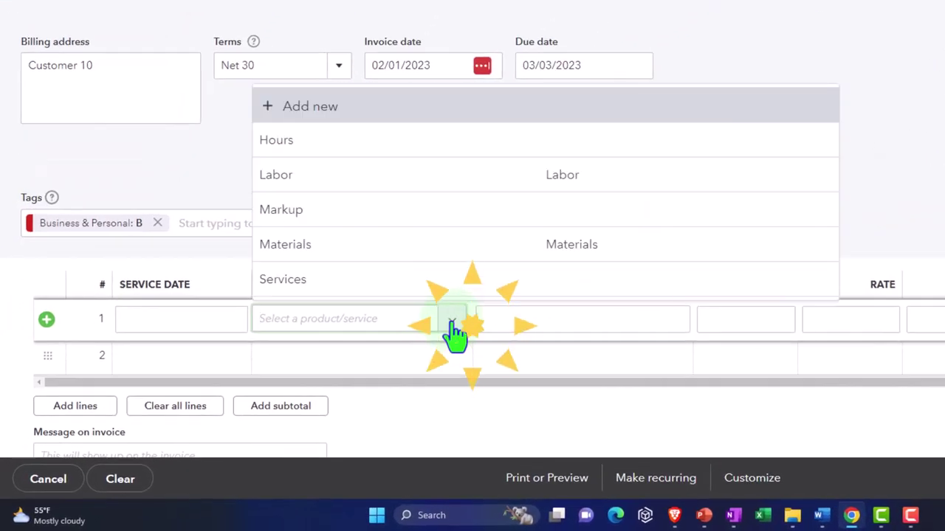
{"action": "left_click", "coordinate": [381, 162]}
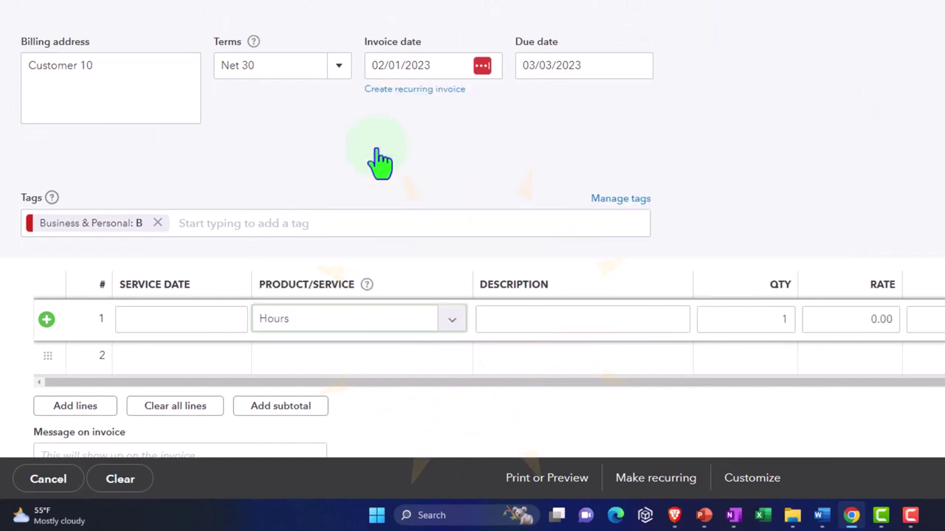
{"action": "key", "text": "Tab"}
{"action": "key", "text": "Tab"}
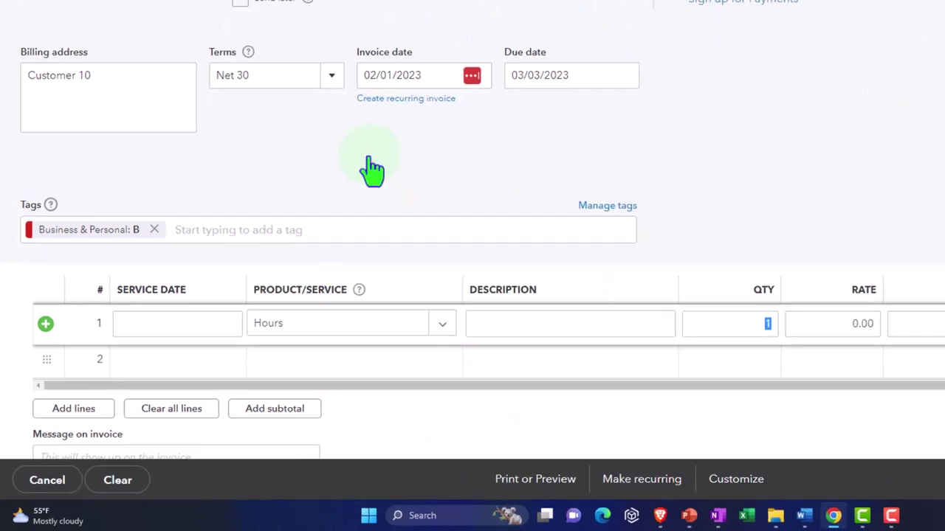
{"action": "key", "text": "Tab"}
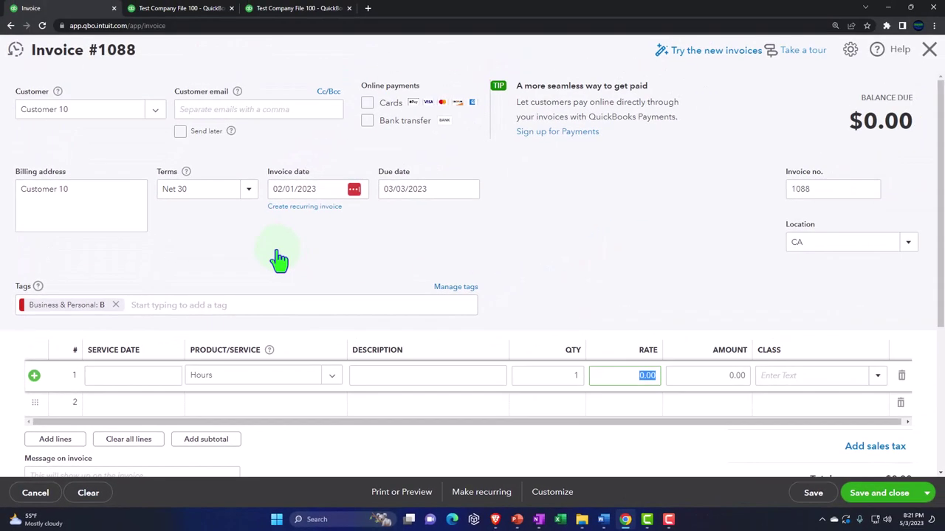
{"action": "type", "text": "1000"}
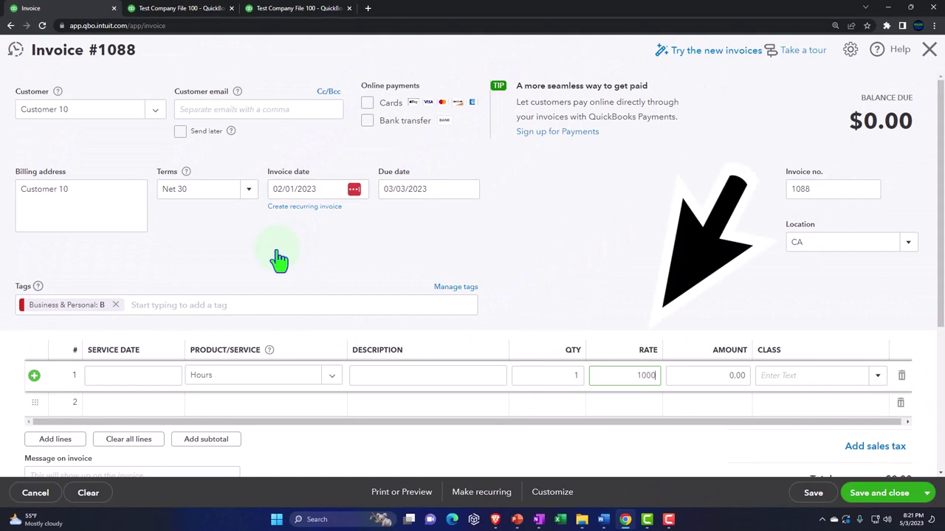
{"action": "key", "text": "Tab"}
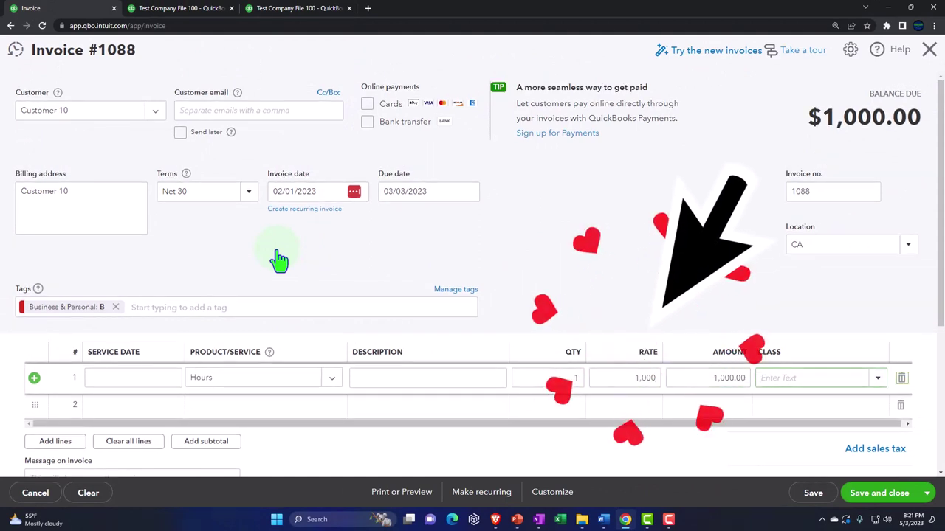
{"action": "key", "text": "Tab"}
{"action": "key", "text": "Tab"}
{"action": "key", "text": "Tab"}
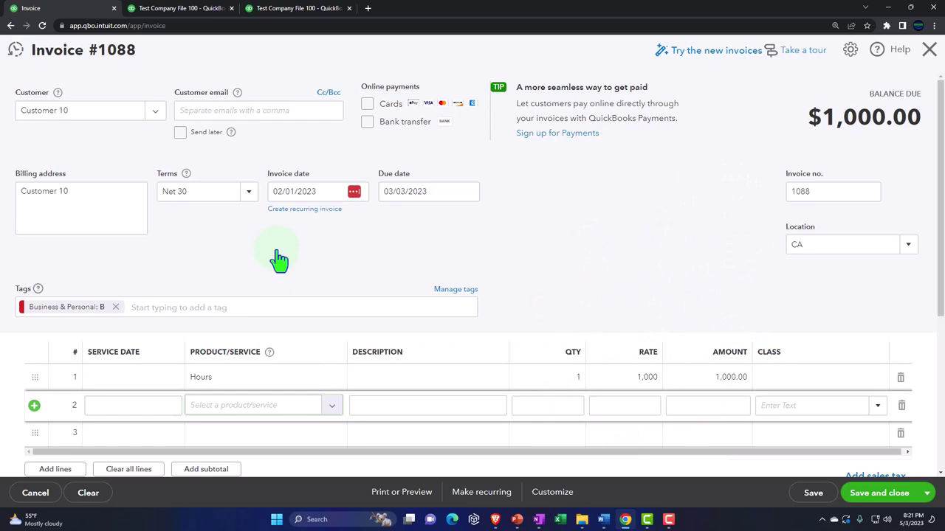
{"action": "left_click", "coordinate": [115, 310]}
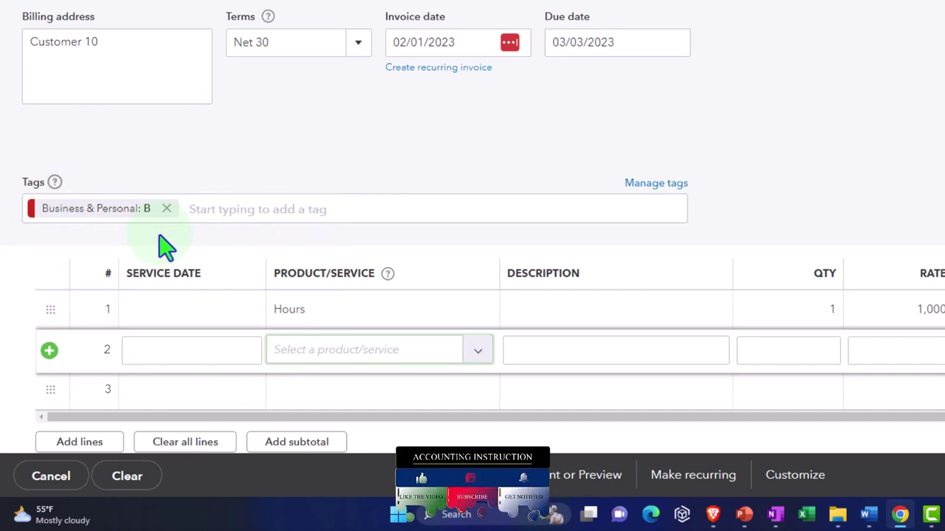
{"action": "left_click", "coordinate": [166, 247]}
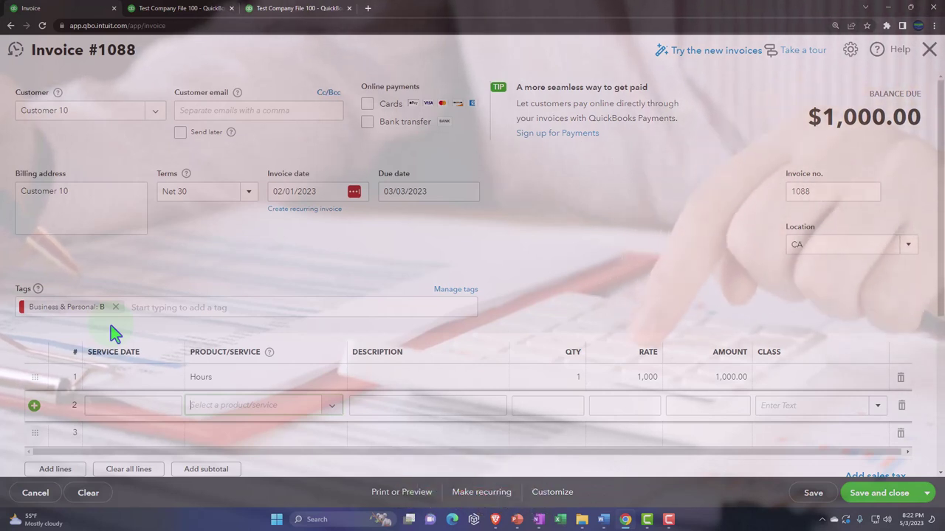
{"action": "left_click", "coordinate": [112, 329]}
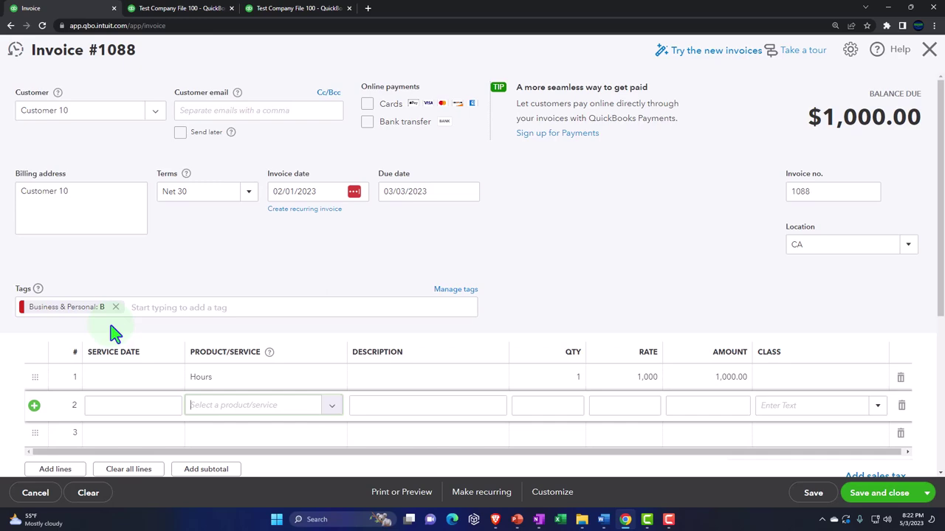
{"action": "left_click", "coordinate": [88, 325]}
- View the product/service choices for the second line without picking one, and save and close the invoice
{"action": "left_click", "coordinate": [327, 412]}
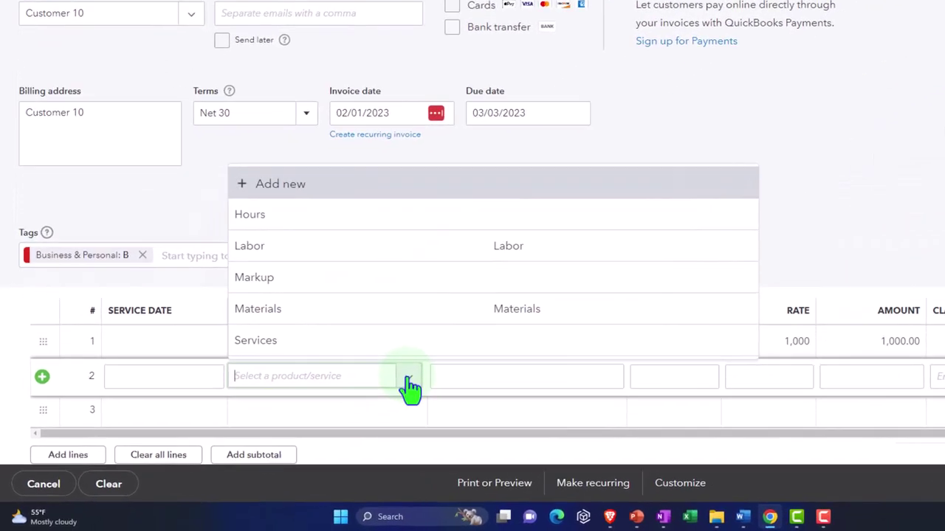
{"action": "left_click", "coordinate": [226, 186]}
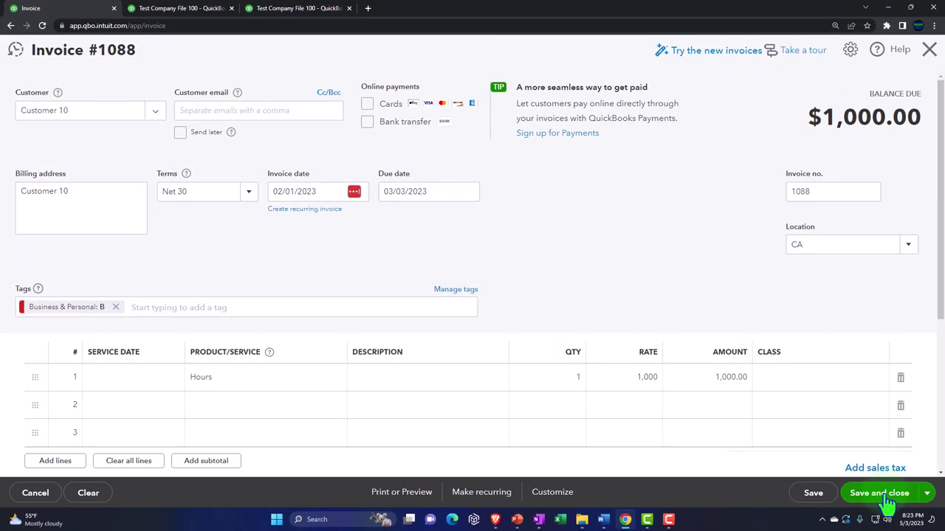
{"action": "left_click", "coordinate": [880, 493]}
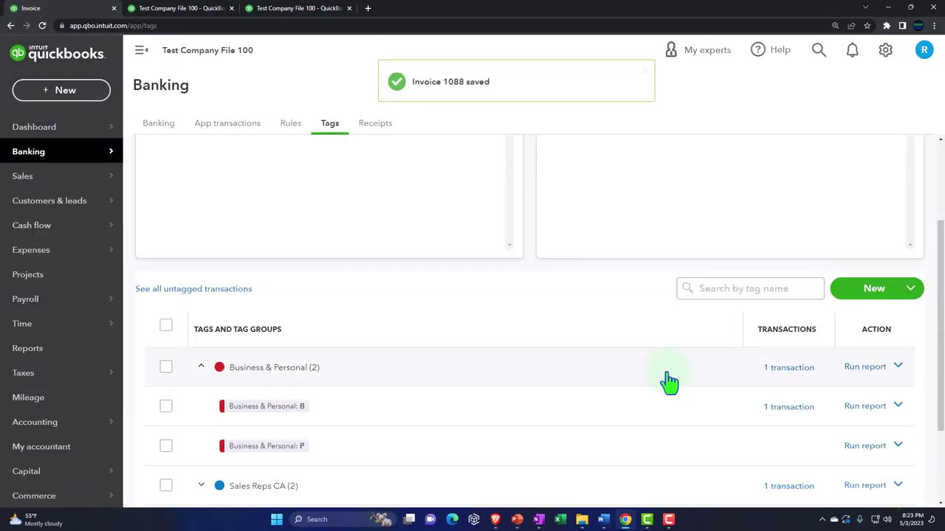
- Rerun the Balance Sheet report for 02/01/2023 to 02/28/2023 and review the accounts receivable amount
{"action": "left_click", "coordinate": [184, 15]}
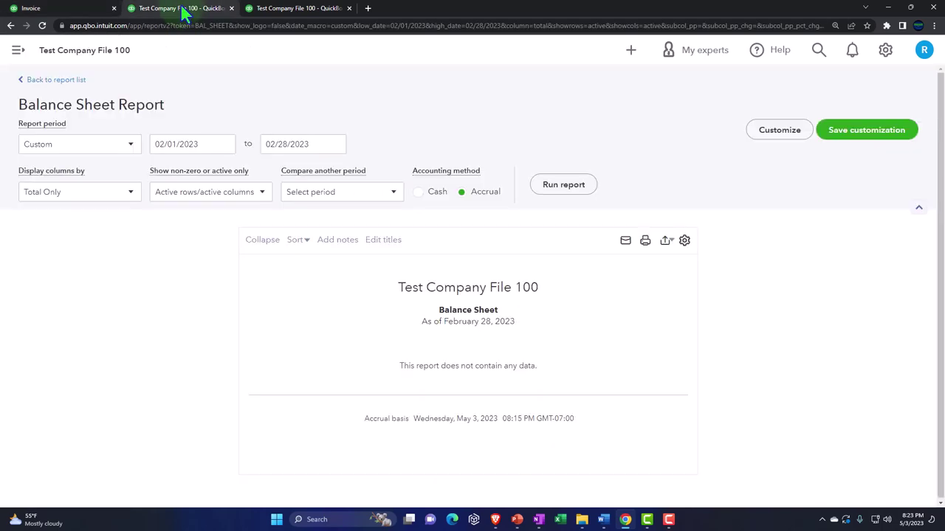
{"action": "left_click", "coordinate": [565, 193]}
{"action": "scroll", "coordinate": [566, 194], "scroll_direction": "down", "scroll_amount": 2}
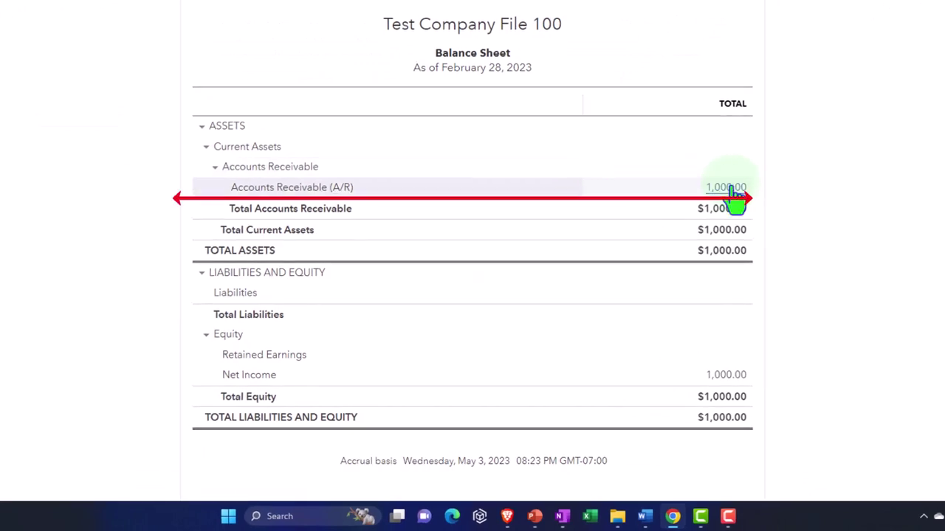
{"action": "scroll", "coordinate": [221, 299], "scroll_direction": "up", "scroll_amount": 2}
- Check the Balance Sheet's column display options for tag groups without choosing one, and return to the tags list
{"action": "left_click", "coordinate": [132, 197]}
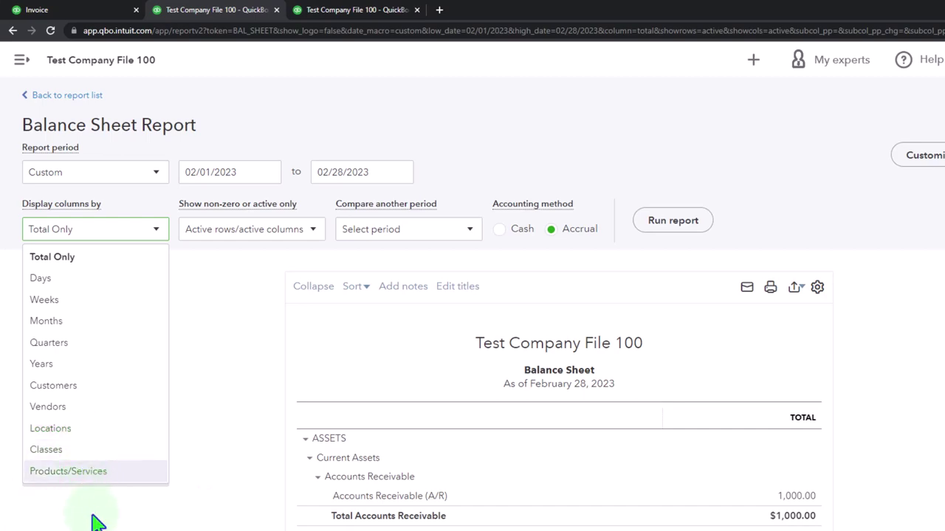
{"action": "left_click", "coordinate": [94, 522]}
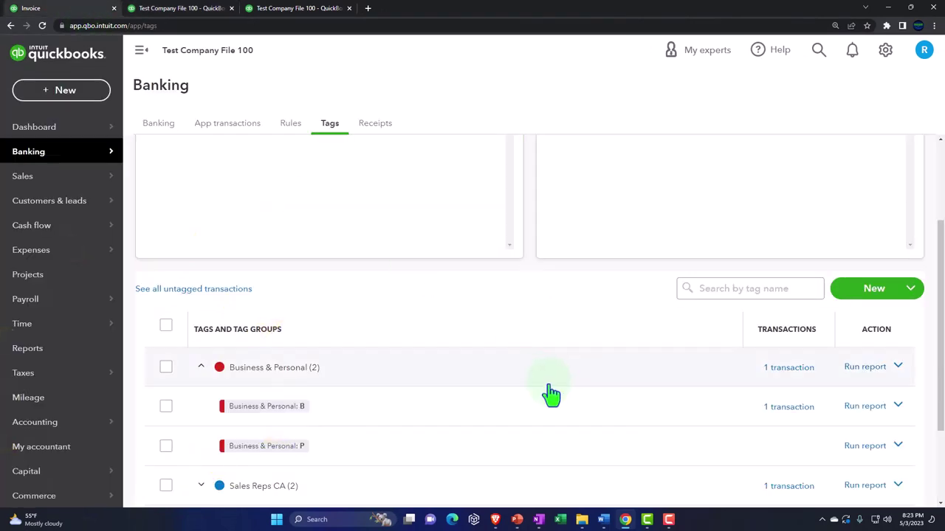
{"action": "left_click", "coordinate": [550, 393]}
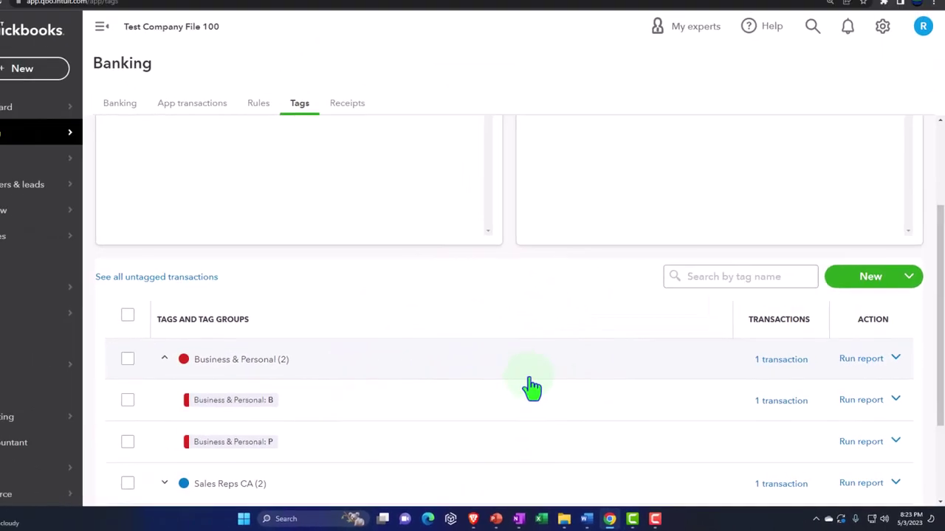
- Rerun the Profit and Loss report for 02/01/2023 to 02/28/2023 and review the income from the invoice
{"action": "left_click", "coordinate": [324, 8]}
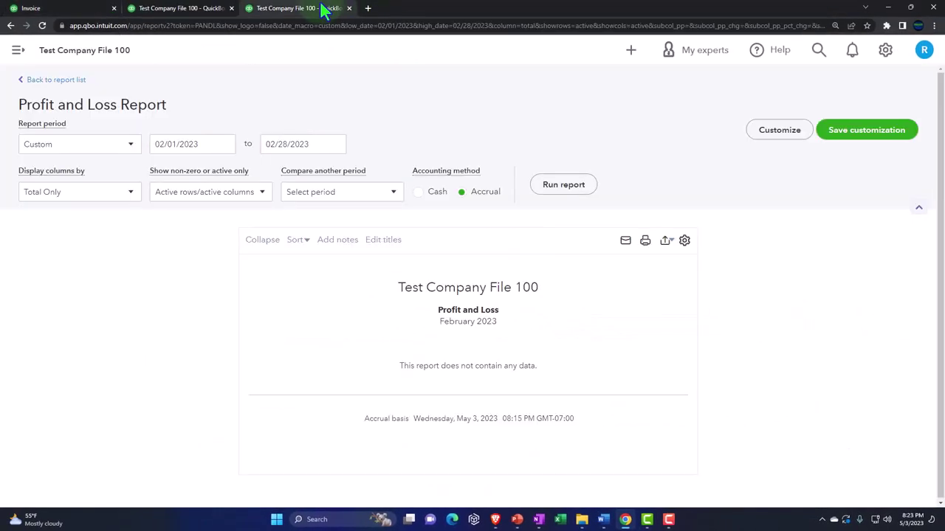
{"action": "left_click", "coordinate": [563, 186]}
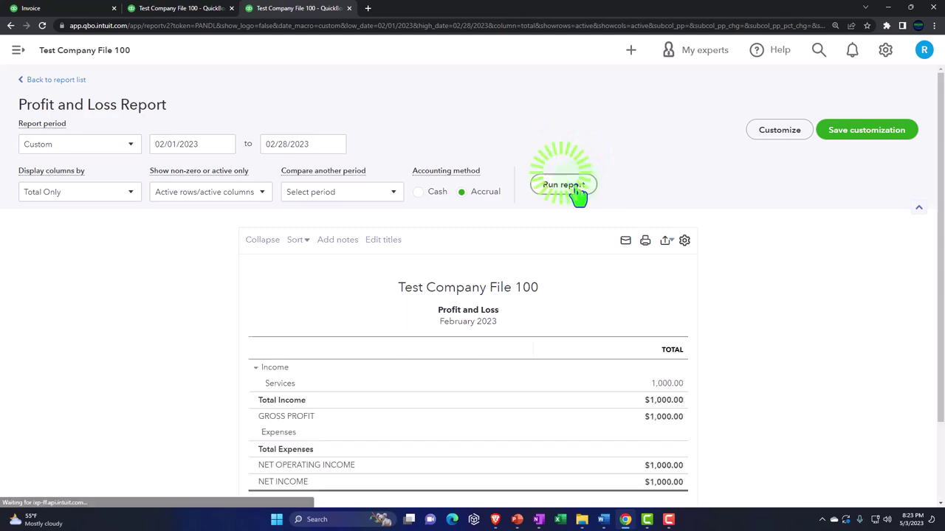
{"action": "scroll", "coordinate": [290, 243], "scroll_direction": "down", "scroll_amount": 2}
- Display the February Profit and Loss report's columns by the Business & Personal tag group and rerun it
{"action": "left_click", "coordinate": [133, 139]}
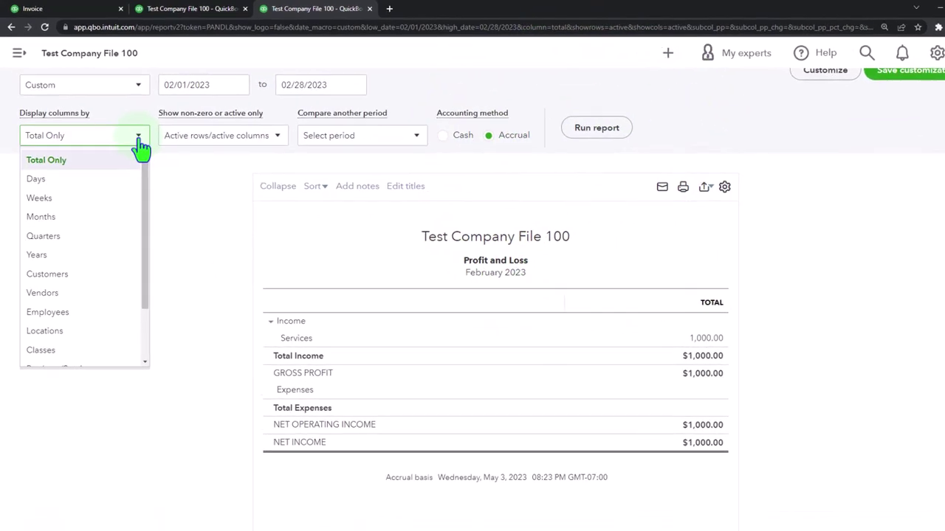
{"action": "scroll", "coordinate": [124, 234], "scroll_direction": "down", "scroll_amount": 3}
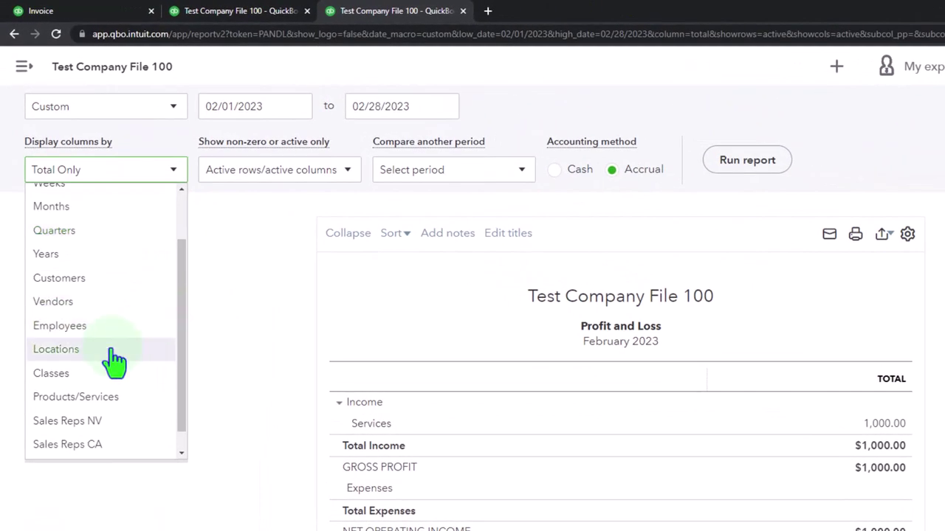
{"action": "left_click", "coordinate": [113, 376]}
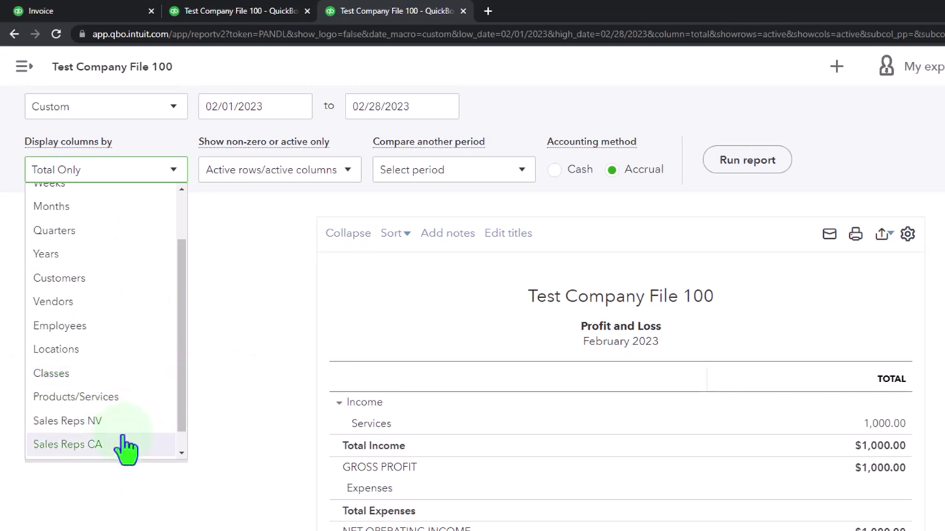
{"action": "scroll", "coordinate": [122, 517], "scroll_direction": "down", "scroll_amount": 1}
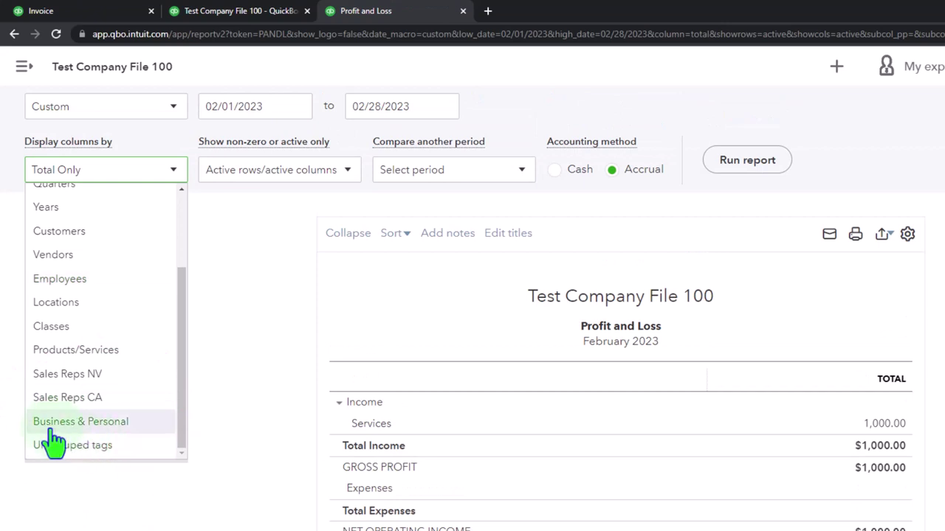
{"action": "left_click", "coordinate": [118, 426]}
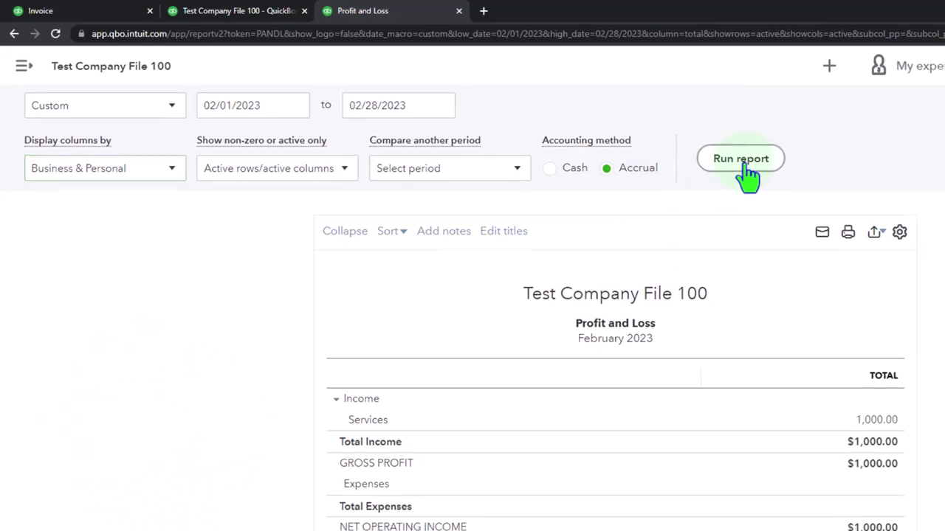
{"action": "left_click", "coordinate": [744, 164]}
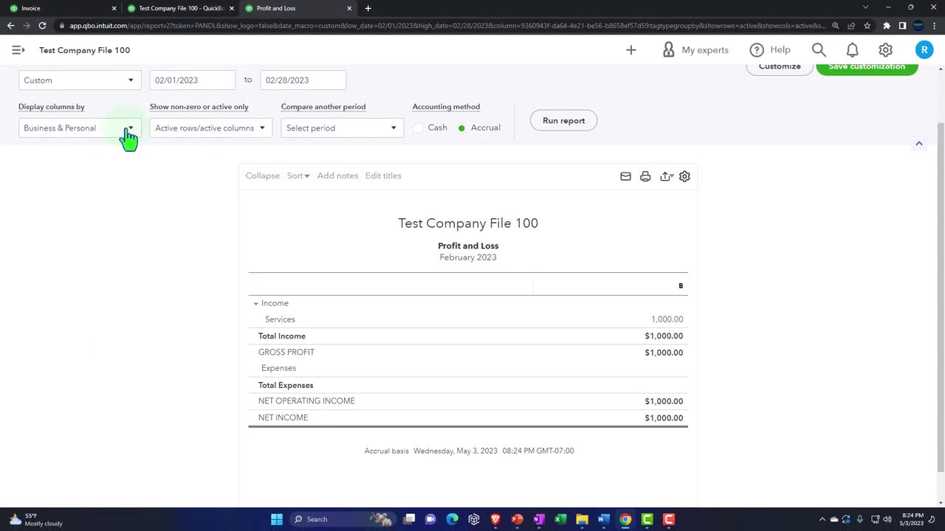
- Run the Business & Personal tag group's report from the tags list and check its column display options without changing them
{"action": "left_click", "coordinate": [83, 13]}
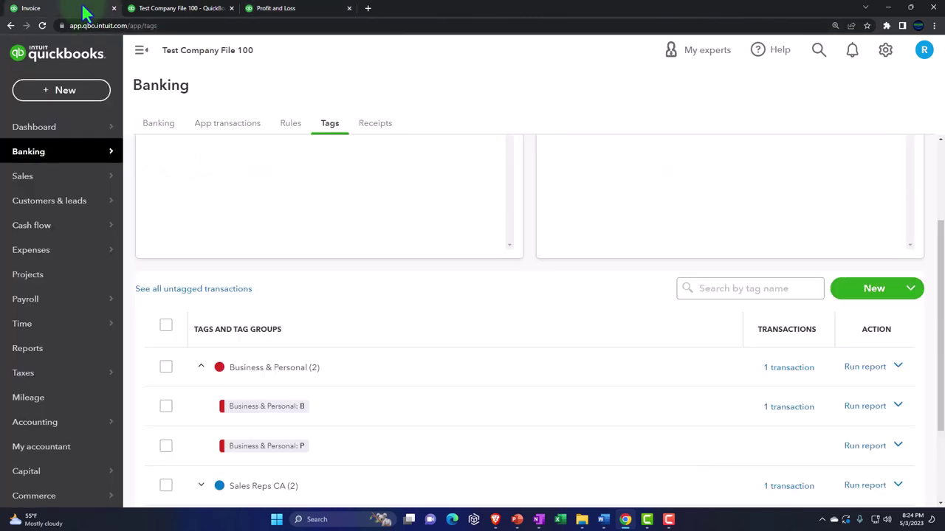
{"action": "left_click", "coordinate": [142, 53]}
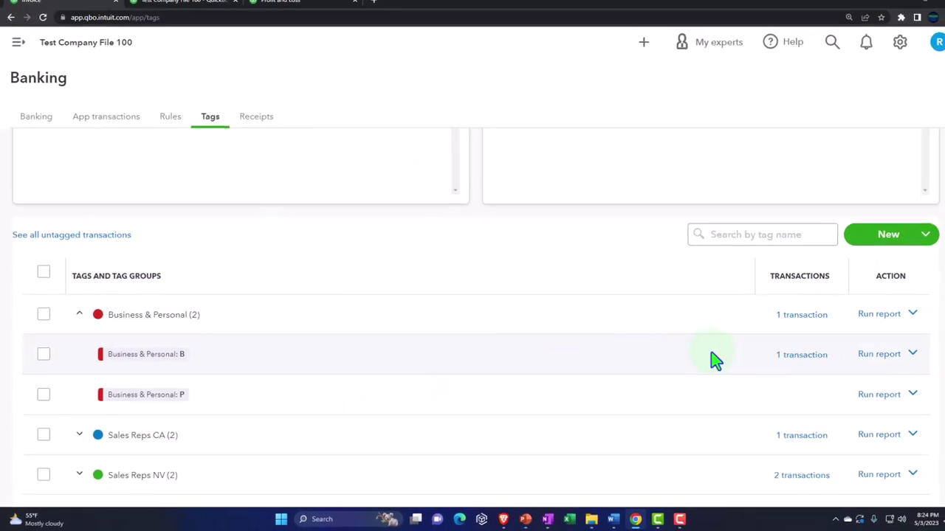
{"action": "left_click", "coordinate": [864, 322]}
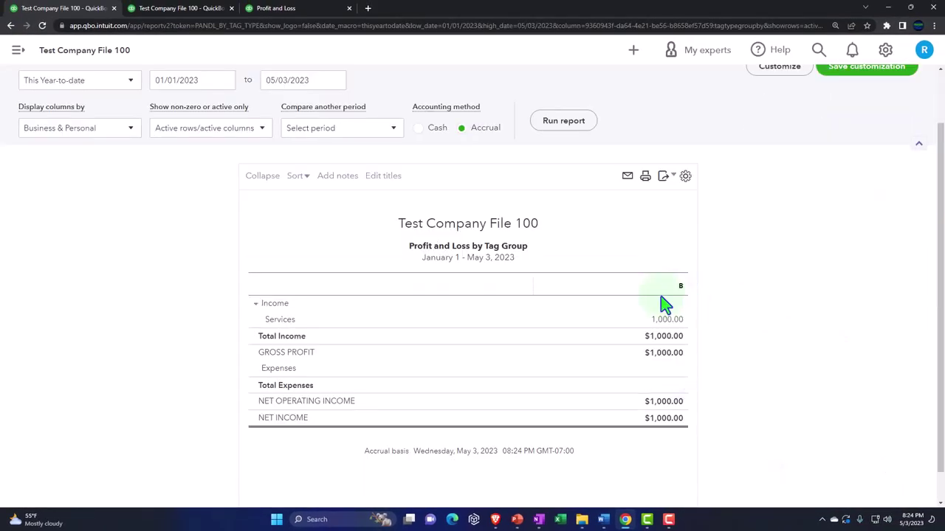
{"action": "left_click", "coordinate": [235, 349]}
{"action": "scroll", "coordinate": [221, 356], "scroll_direction": "up", "scroll_amount": 2}
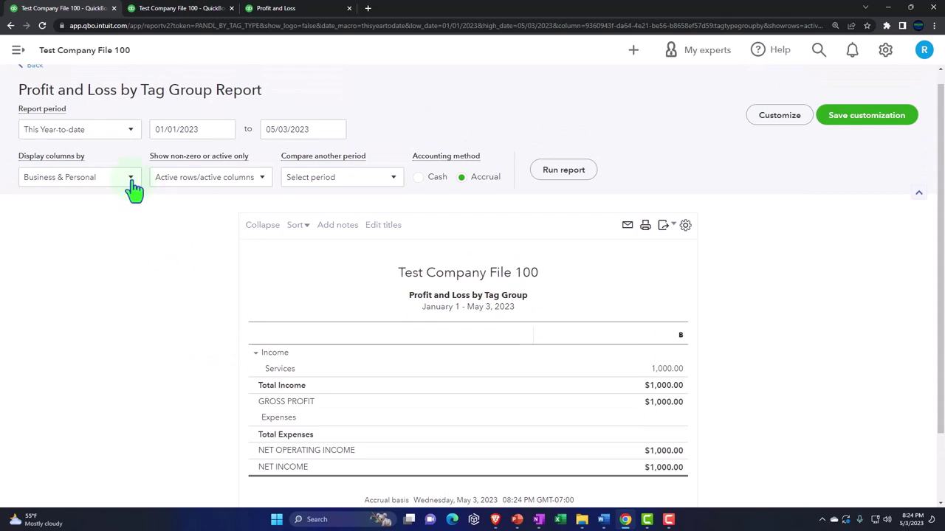
{"action": "left_click", "coordinate": [131, 179]}
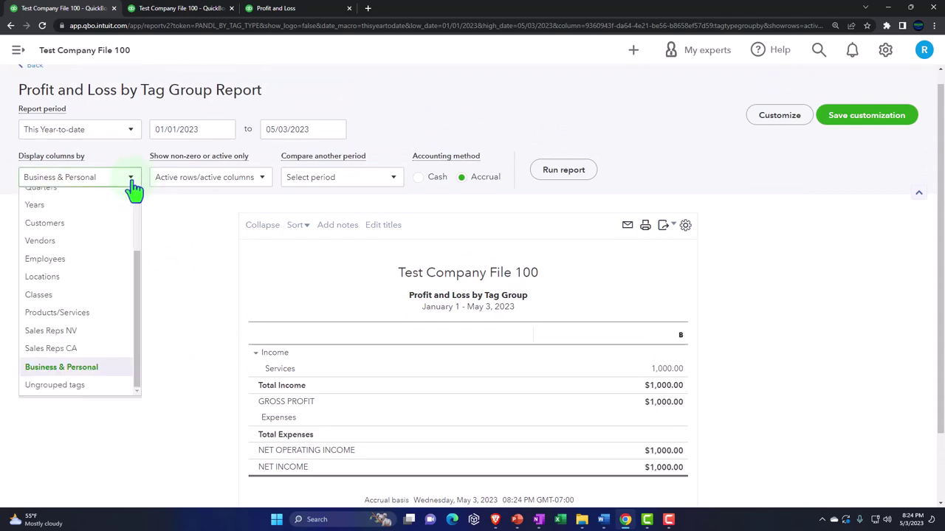
{"action": "left_click", "coordinate": [131, 182]}
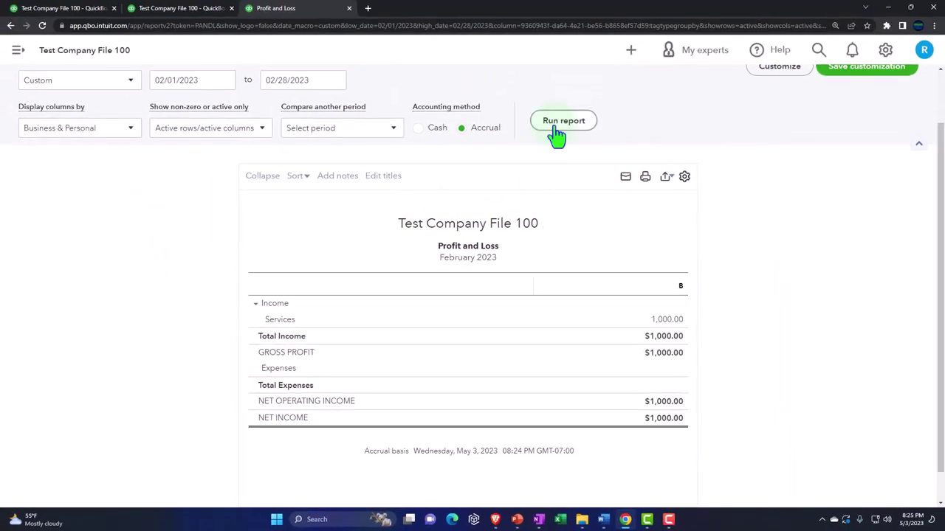
- Rerun the February Profit and Loss report, and go back from the tag group report to the tags list
{"action": "left_click", "coordinate": [561, 122]}
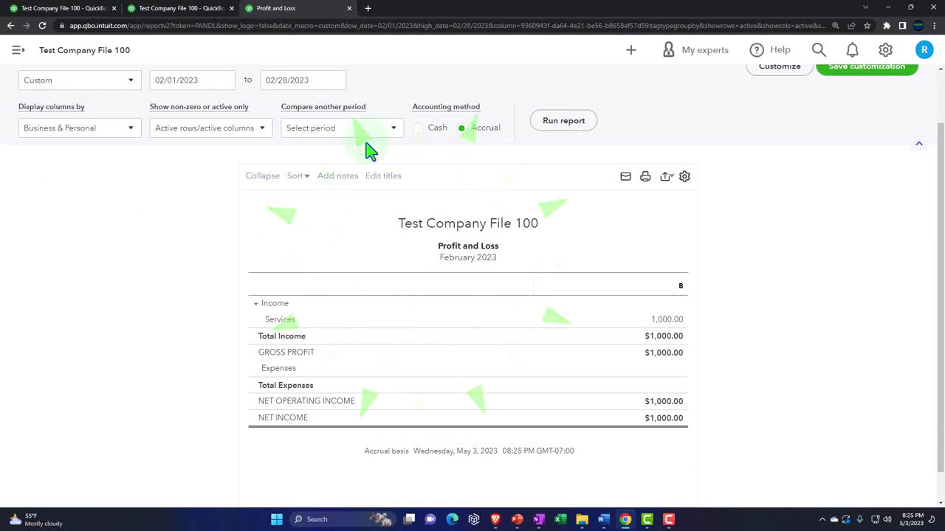
{"action": "left_click", "coordinate": [83, 9]}
{"action": "scroll", "coordinate": [44, 141], "scroll_direction": "up", "scroll_amount": 1}
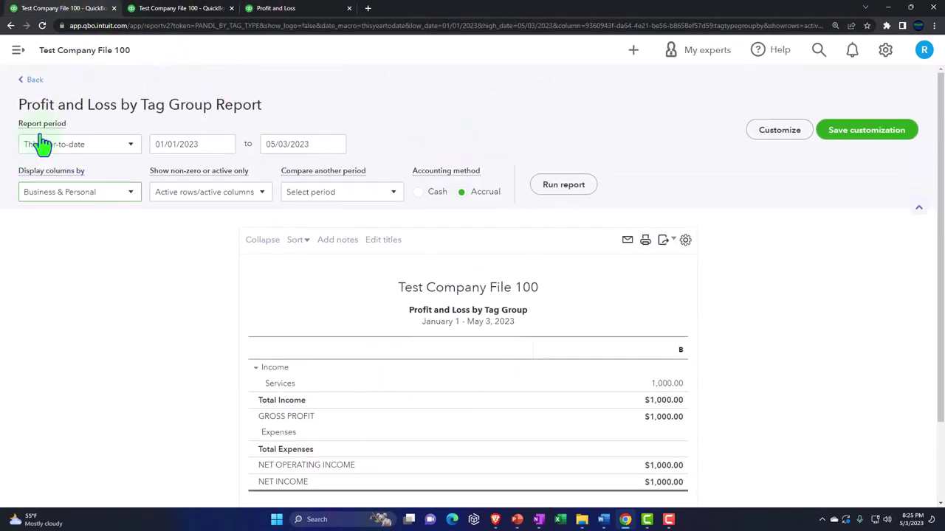
{"action": "left_click", "coordinate": [33, 81]}
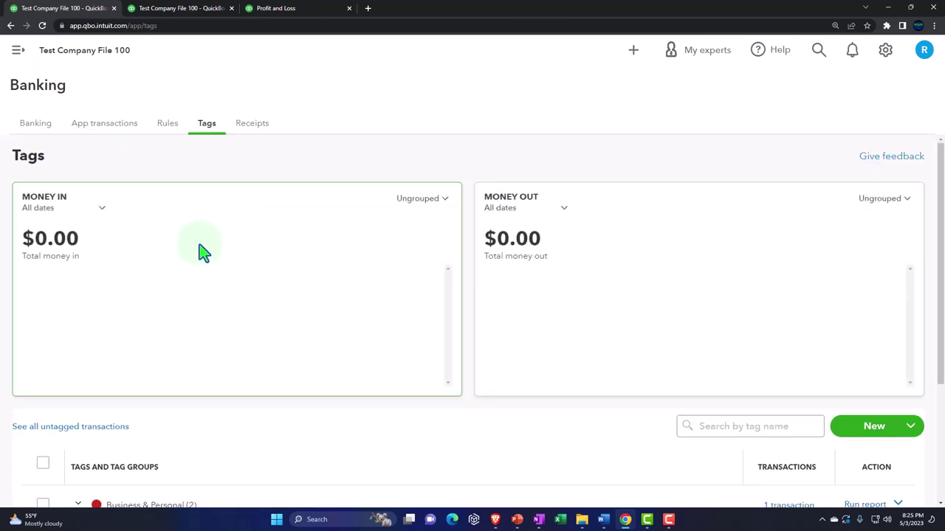
{"action": "left_click", "coordinate": [386, 216]}
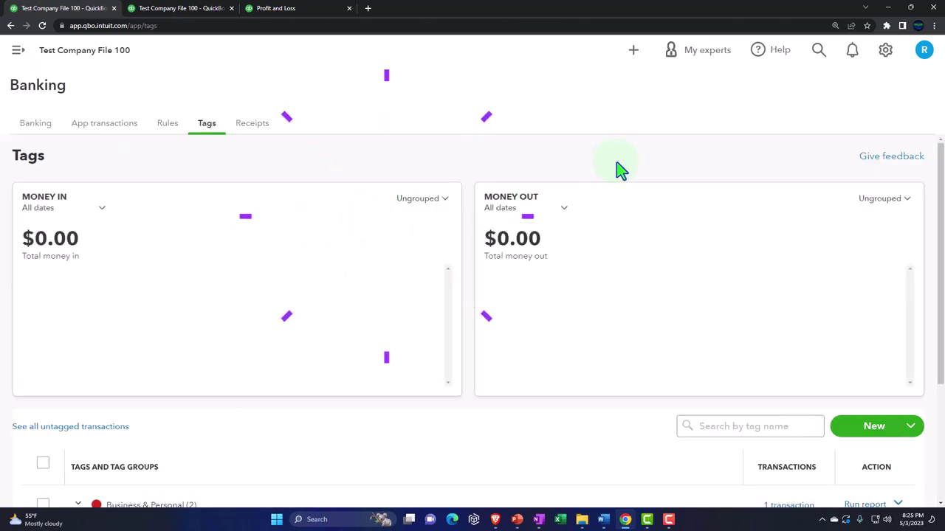
- Start a new expense and add Vendor 3 as a new vendor for its payee
{"action": "left_click", "coordinate": [632, 49]}
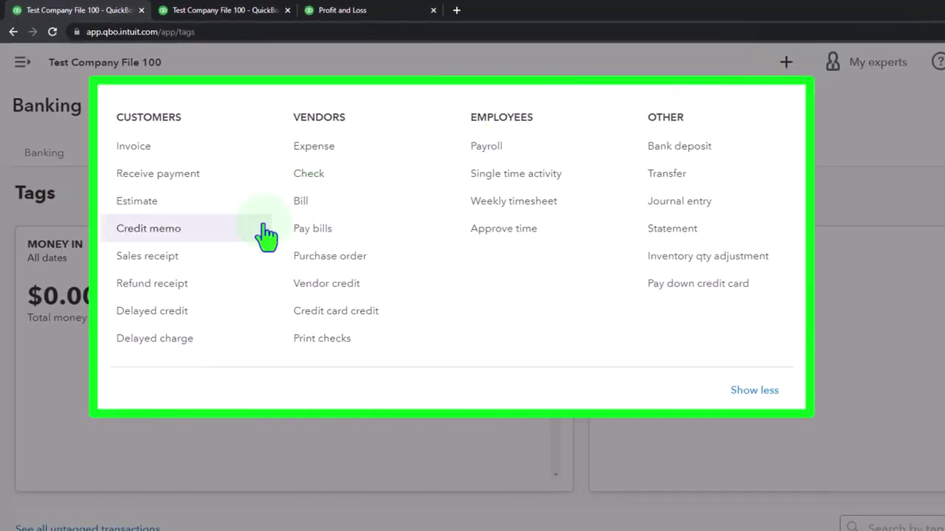
{"action": "left_click", "coordinate": [308, 146]}
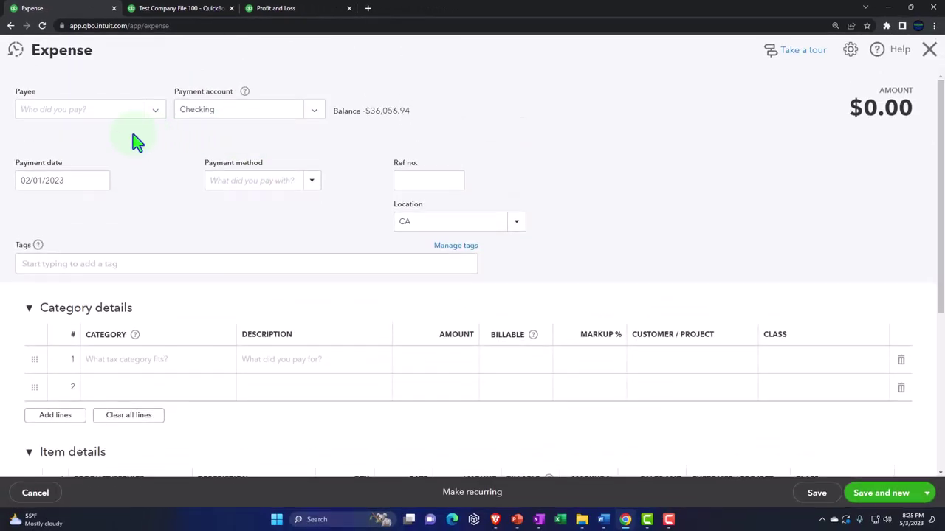
{"action": "left_click", "coordinate": [92, 120]}
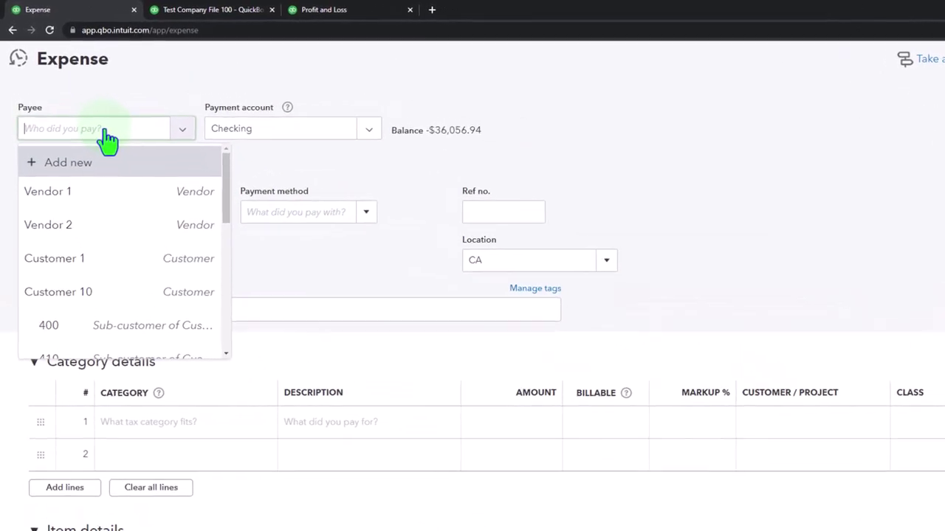
{"action": "type", "text": "Ve"}
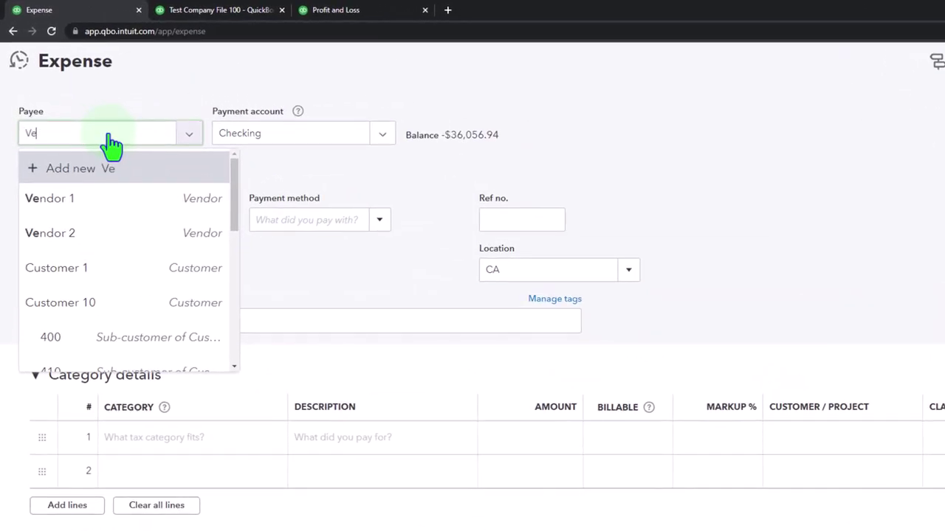
{"action": "type", "text": "dor"}
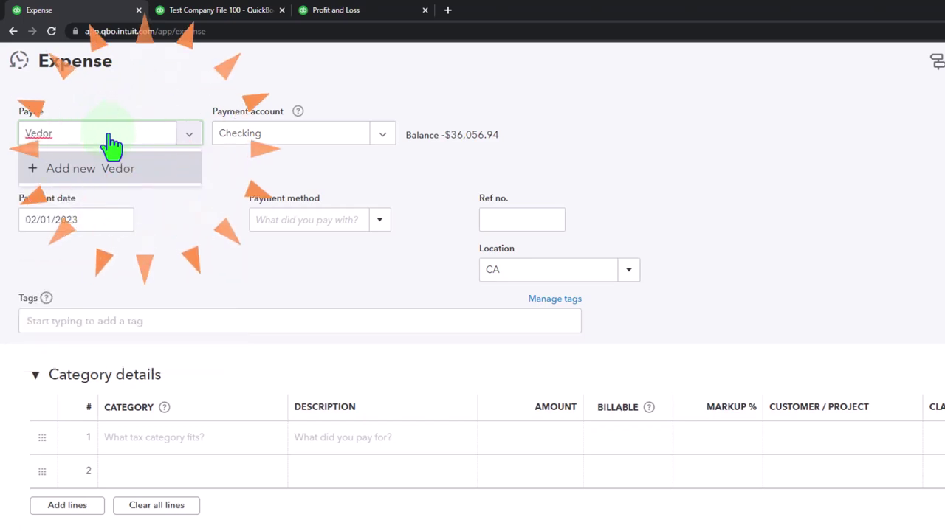
{"action": "key", "text": "BackSpace"}
{"action": "key", "text": "BackSpace"}
{"action": "key", "text": "BackSpace"}
{"action": "type", "text": "ndo"}
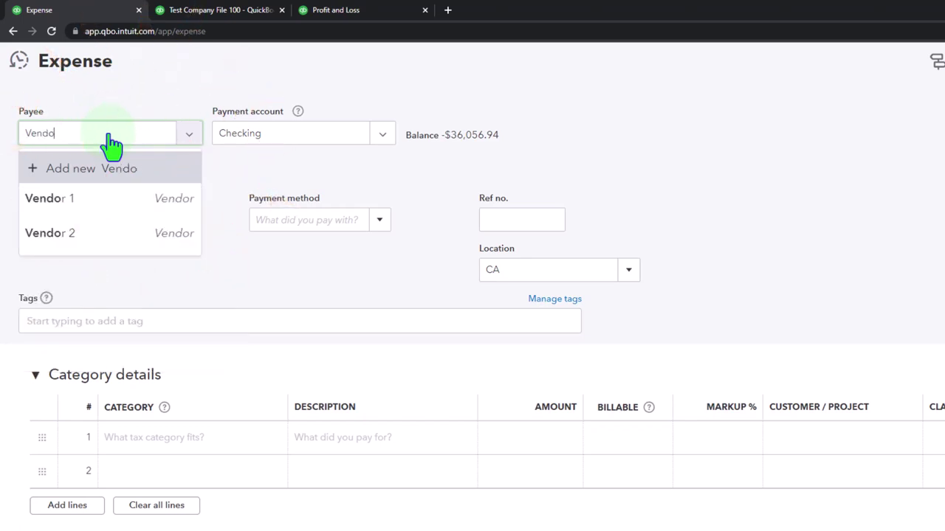
{"action": "left_click", "coordinate": [111, 168]}
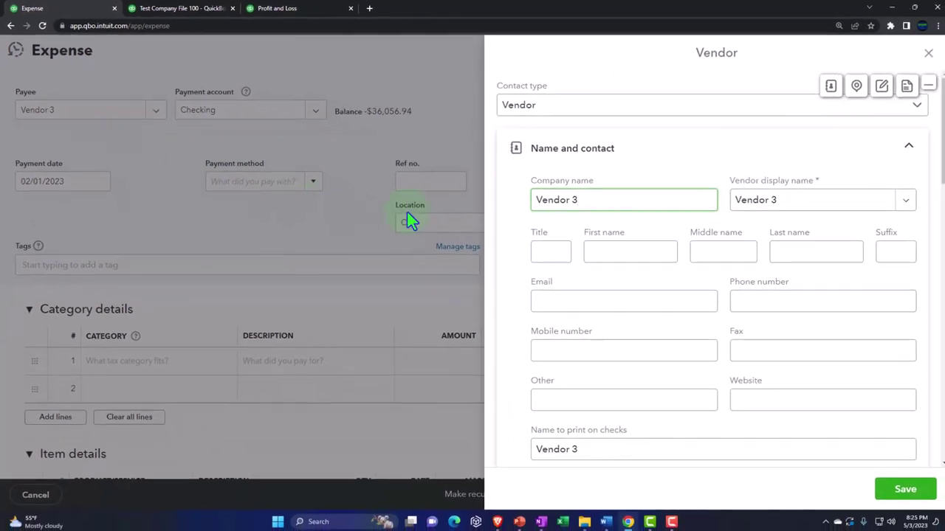
{"action": "left_click", "coordinate": [711, 245]}
{"action": "left_click", "coordinate": [900, 488]}
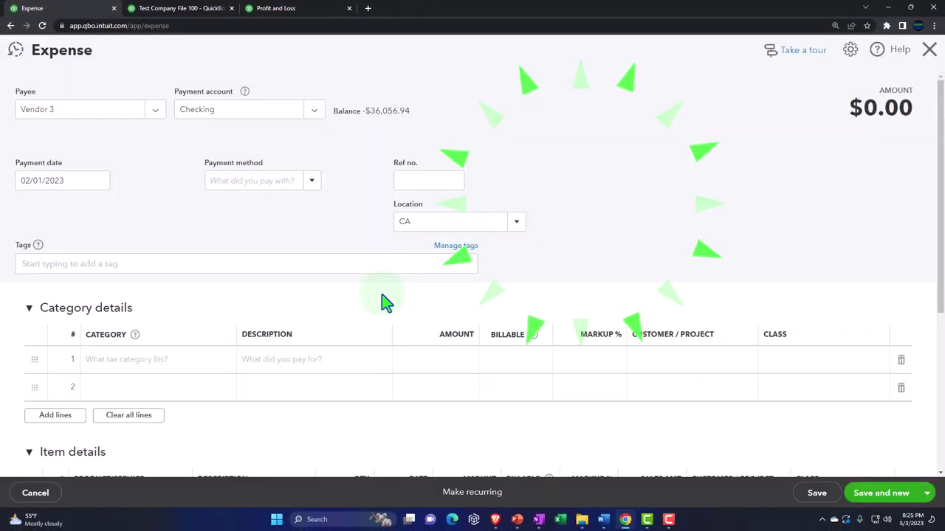
- Set the expense's payment date to 02/02/2023 and tag it with Business & Personal: B
{"action": "key", "text": "plus"}
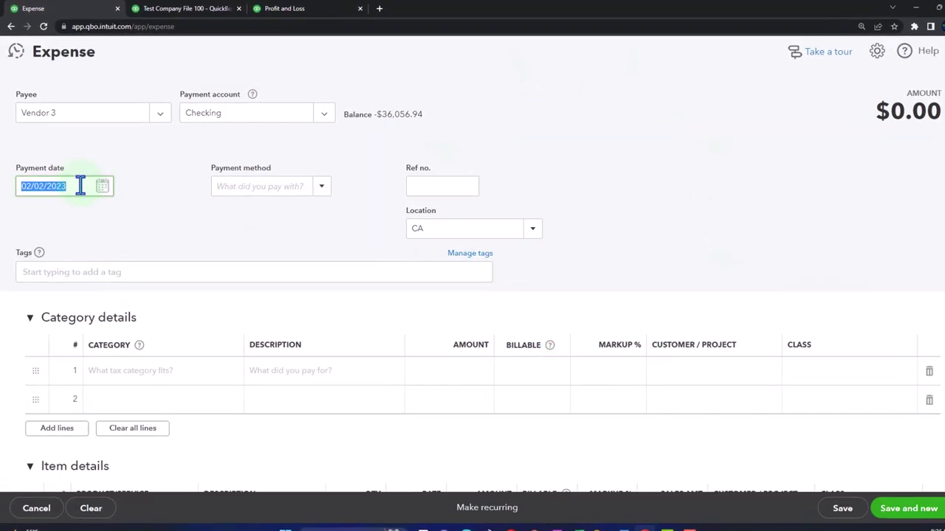
{"action": "scroll", "coordinate": [177, 205], "scroll_direction": "down", "scroll_amount": 1}
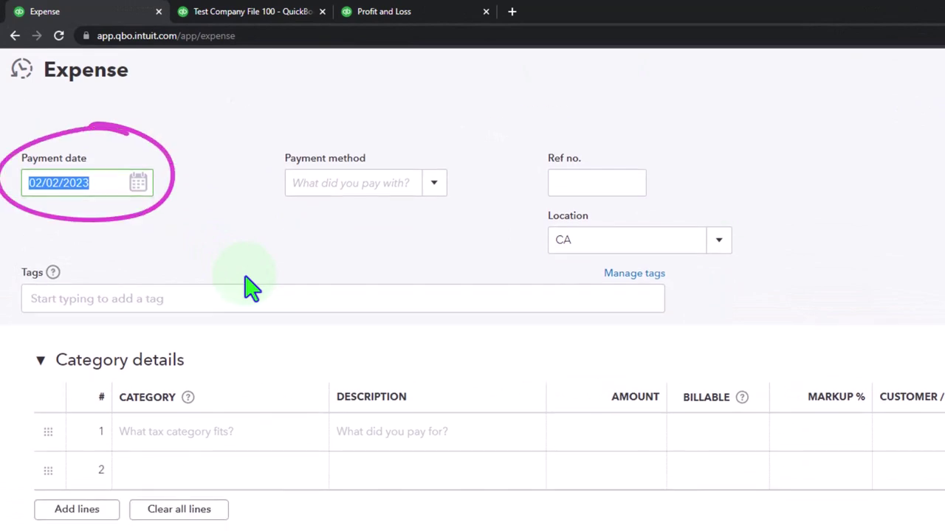
{"action": "scroll", "coordinate": [251, 288], "scroll_direction": "down", "scroll_amount": 1}
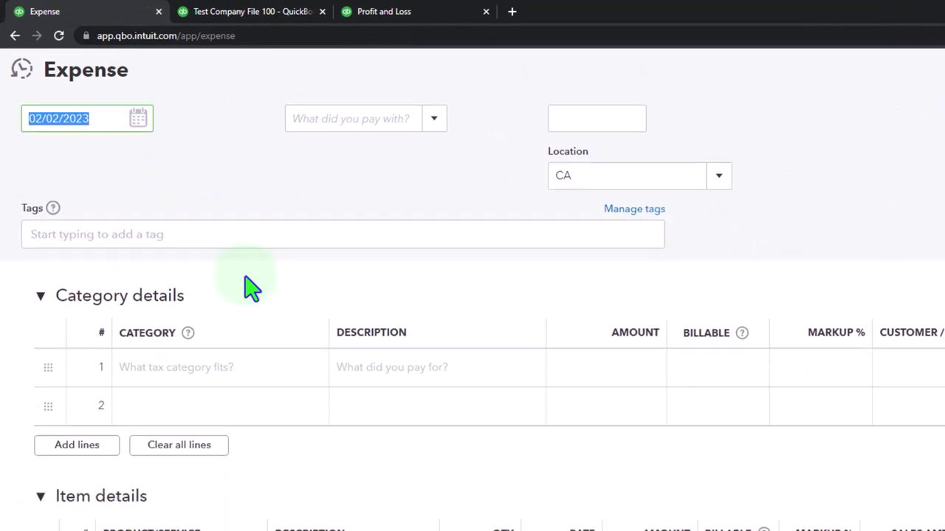
{"action": "left_click", "coordinate": [161, 230]}
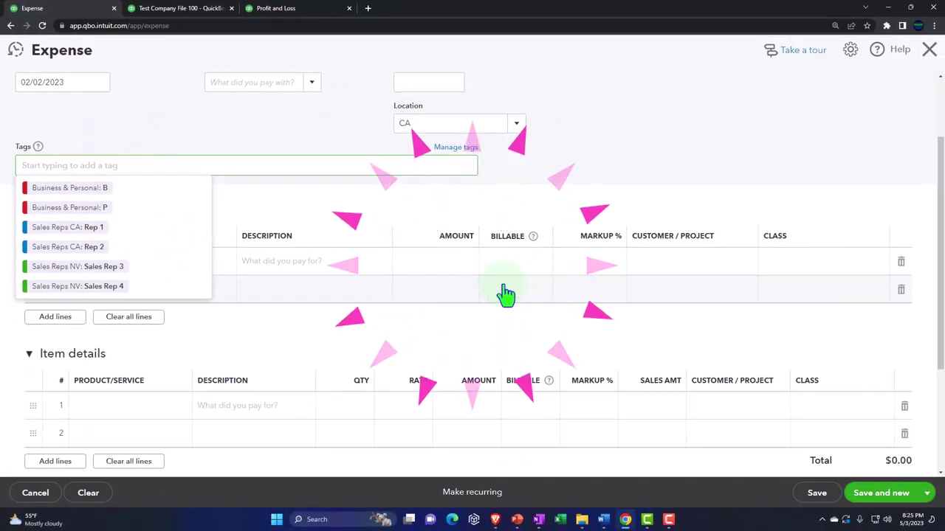
{"action": "left_click", "coordinate": [85, 193]}
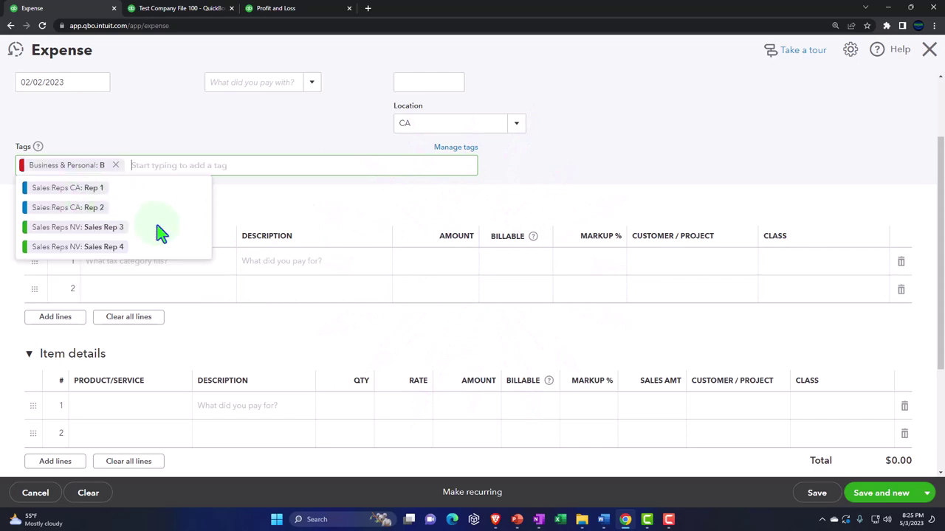
{"action": "left_click", "coordinate": [321, 221]}
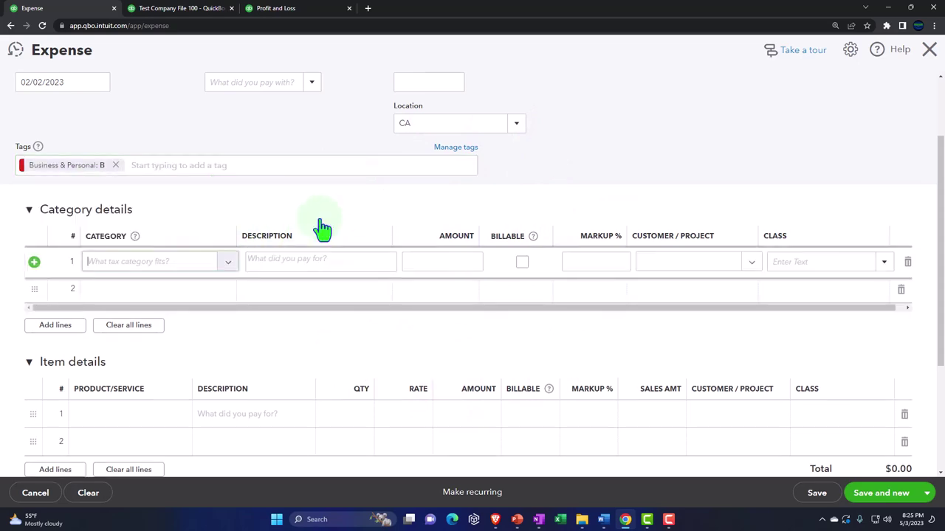
- Fill in the first category line of the expense with Supplies and an amount of 600
{"action": "left_click", "coordinate": [131, 269]}
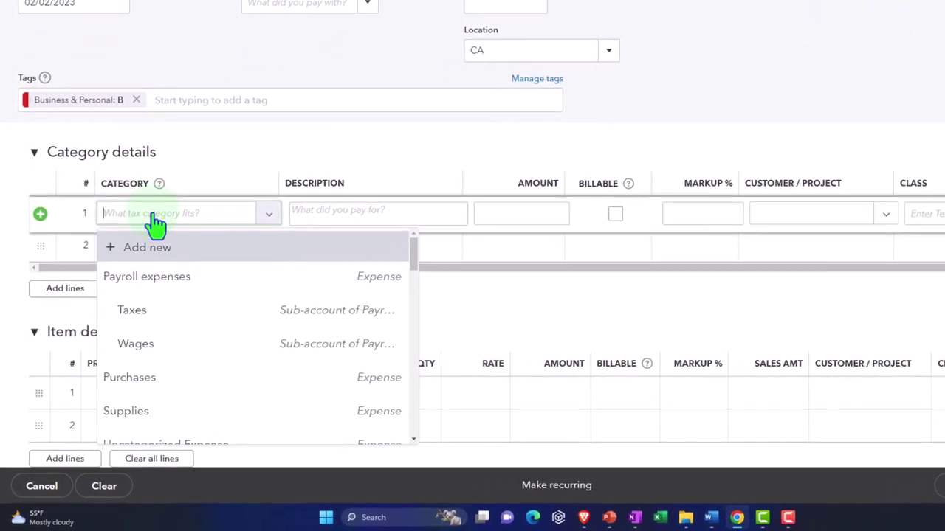
{"action": "left_click", "coordinate": [148, 414]}
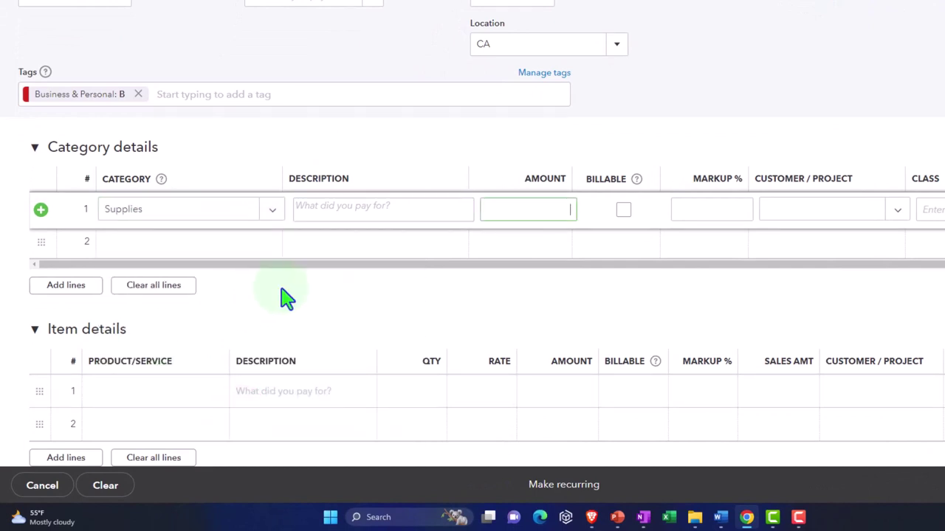
{"action": "key", "text": "Tab"}
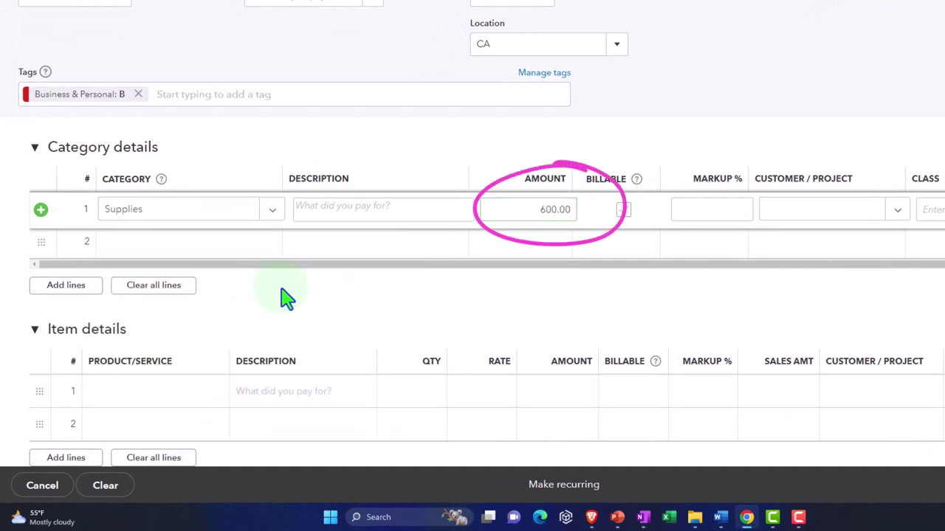
- Save the expense with a blank new one open, and rerun the February 2023 Balance Sheet report
{"action": "key", "text": "Tab"}
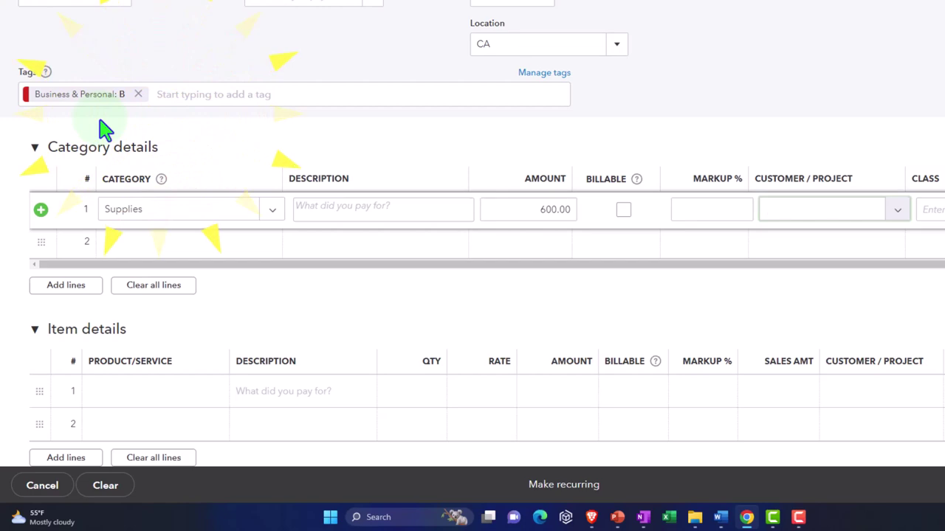
{"action": "left_click", "coordinate": [880, 494]}
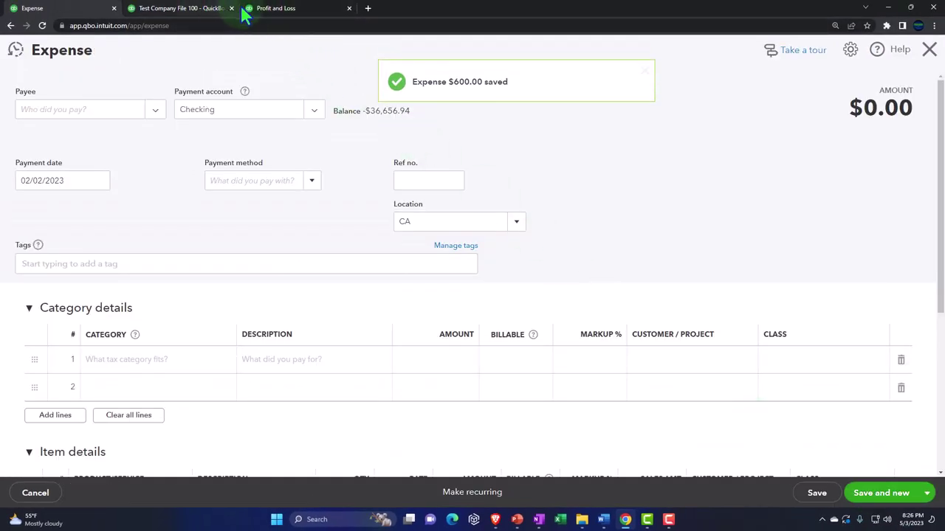
{"action": "left_click", "coordinate": [184, 9]}
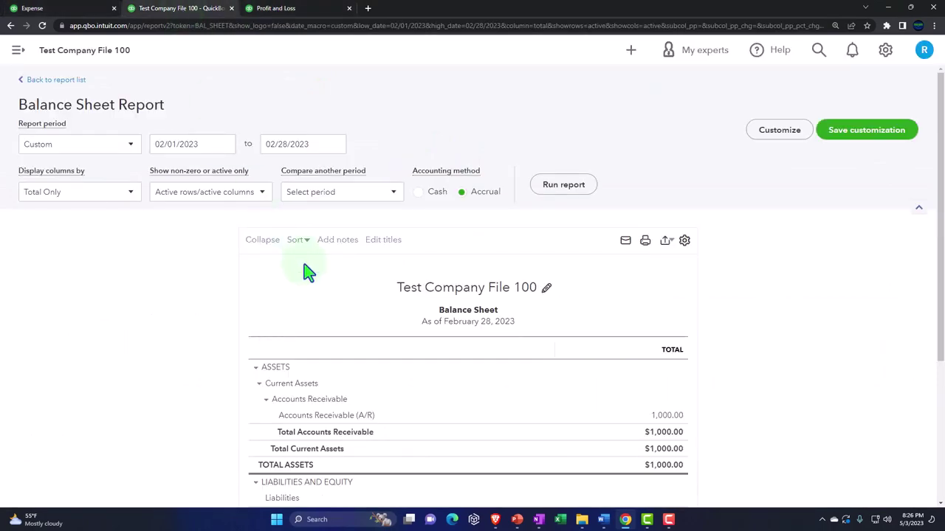
{"action": "left_click", "coordinate": [561, 185]}
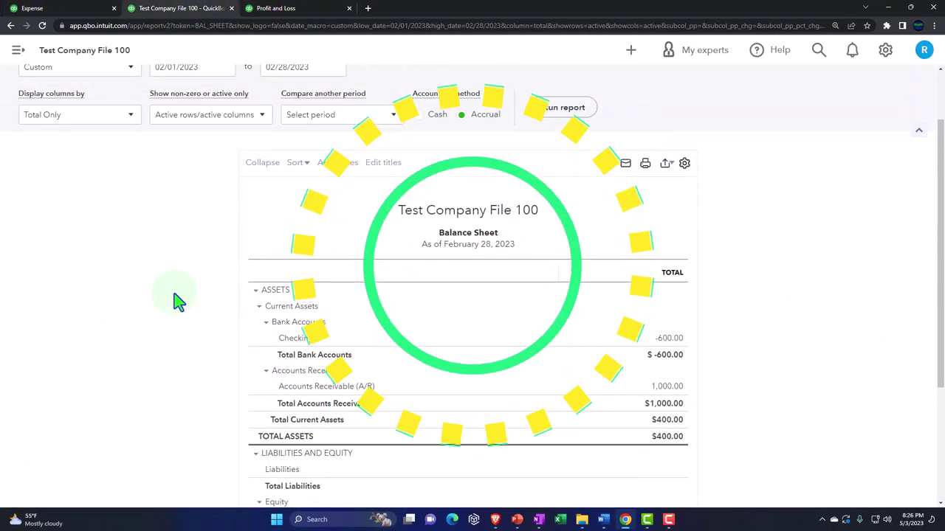
- Check the column grouping options of the Balance Sheet, and rerun the February Profit and Loss report by Business & Personal
{"action": "left_click", "coordinate": [138, 145]}
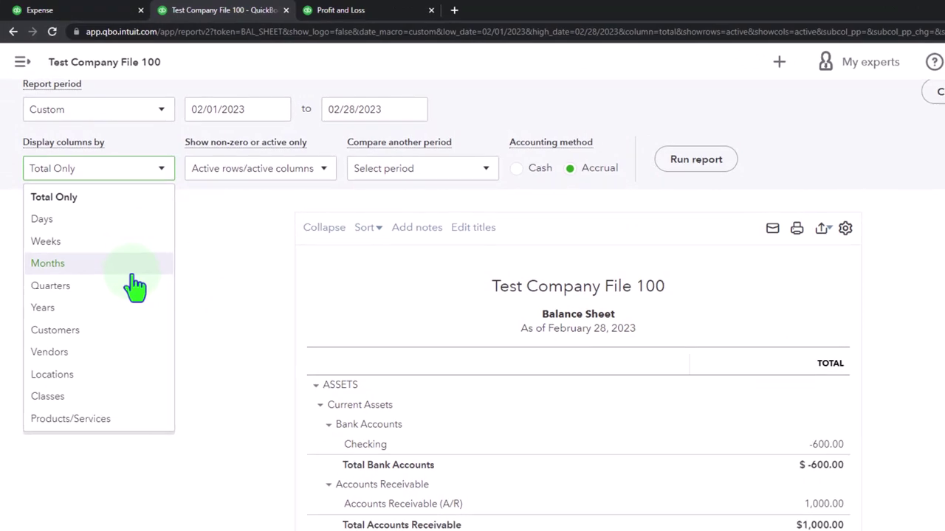
{"action": "left_click", "coordinate": [107, 420]}
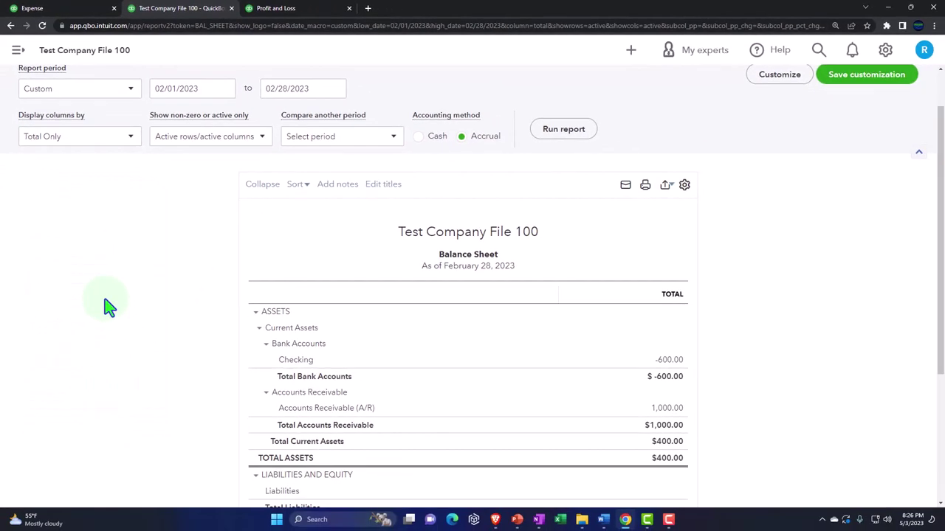
{"action": "left_click", "coordinate": [323, 9]}
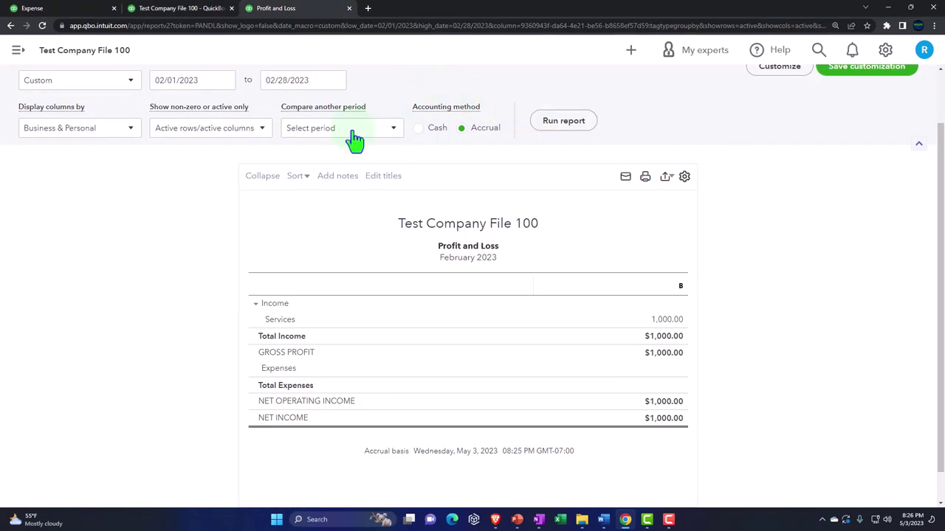
{"action": "left_click", "coordinate": [128, 131]}
{"action": "left_click", "coordinate": [559, 125]}
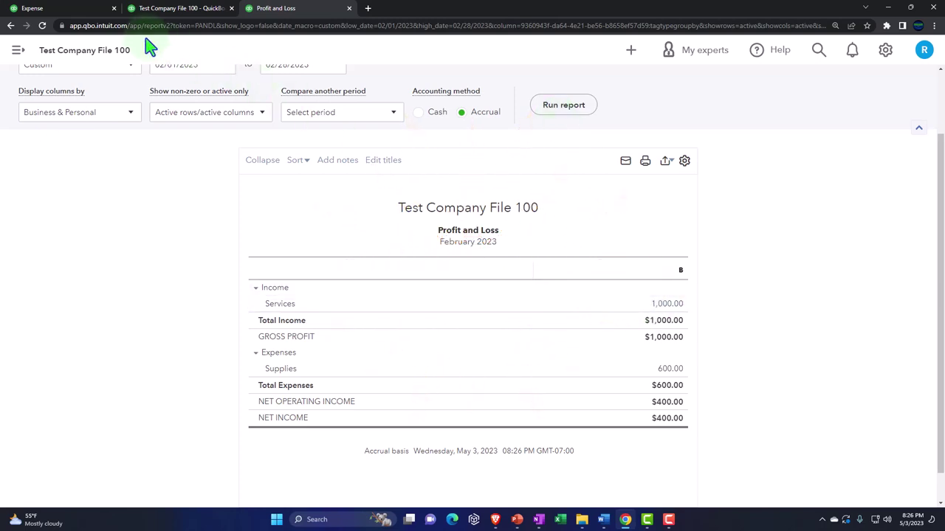
- Return to the blank expense and choose Vendor 3 as its payee
{"action": "left_click", "coordinate": [92, 12]}
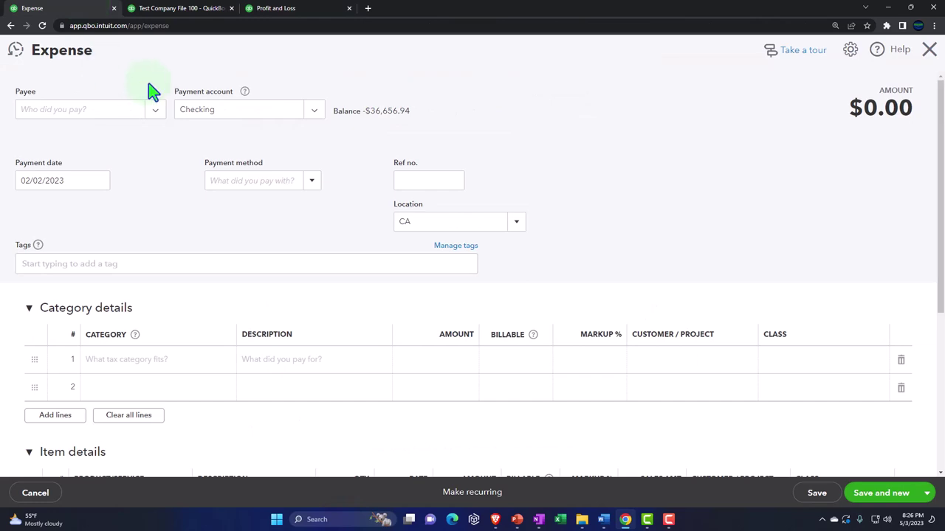
{"action": "left_click", "coordinate": [151, 122]}
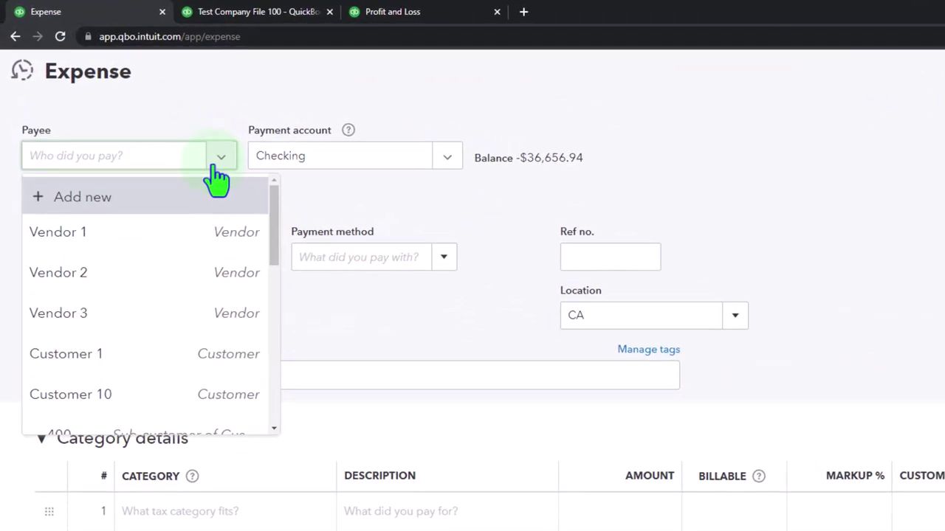
{"action": "left_click", "coordinate": [114, 315]}
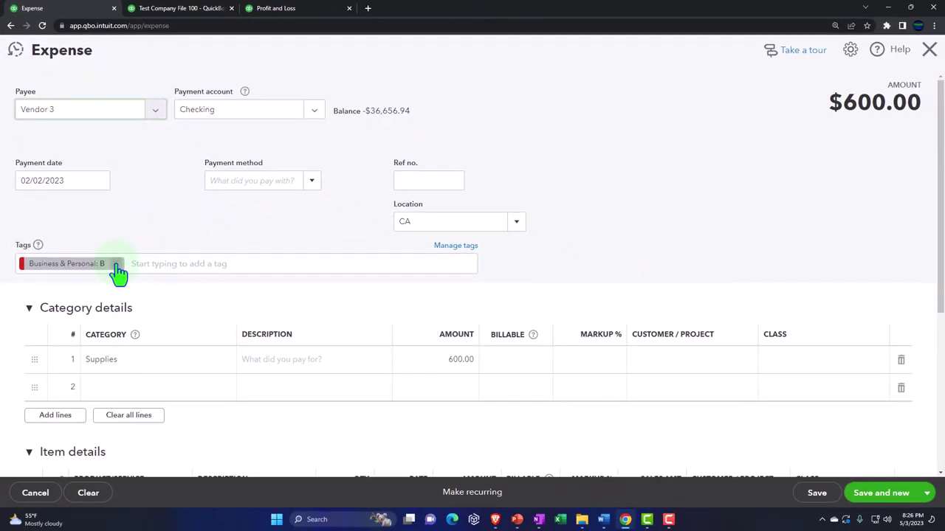
- Replace the expense's Business & Personal: B tag with Business & Personal: P
{"action": "left_click", "coordinate": [117, 264]}
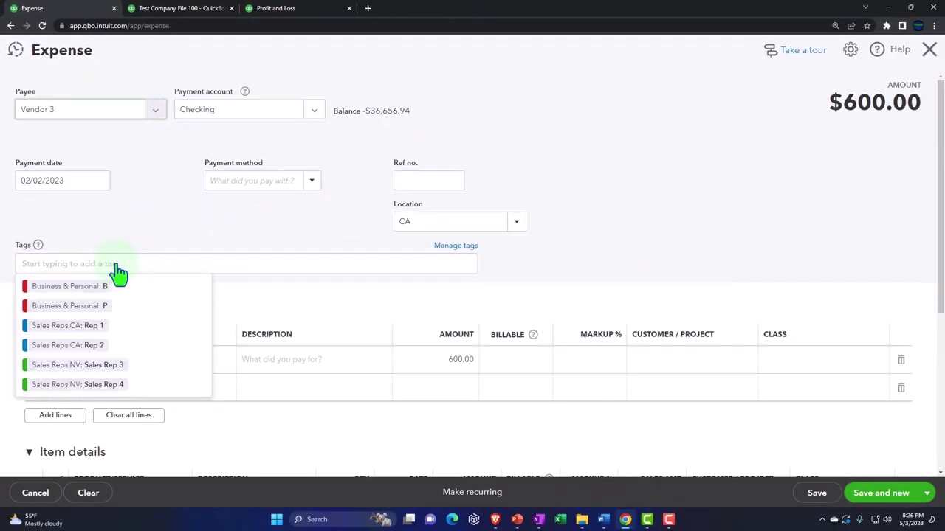
{"action": "left_click", "coordinate": [89, 305]}
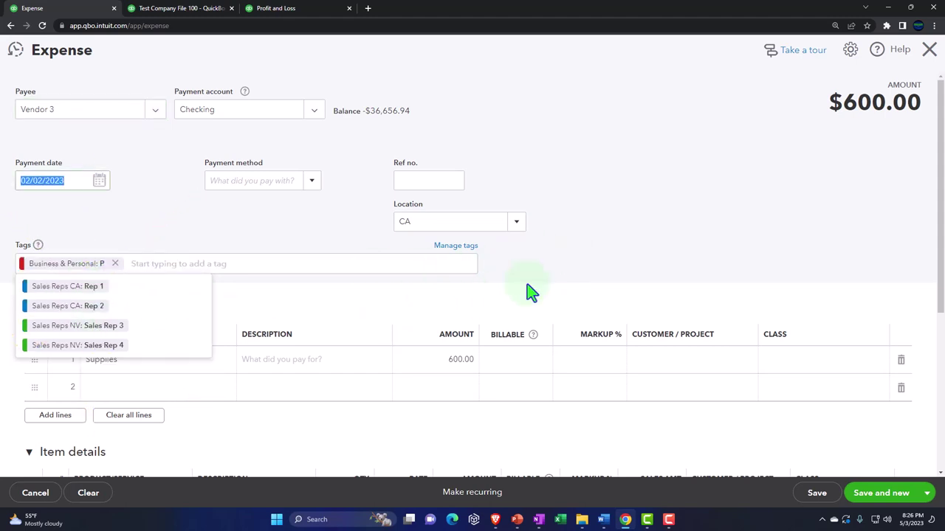
{"action": "left_click", "coordinate": [316, 402]}
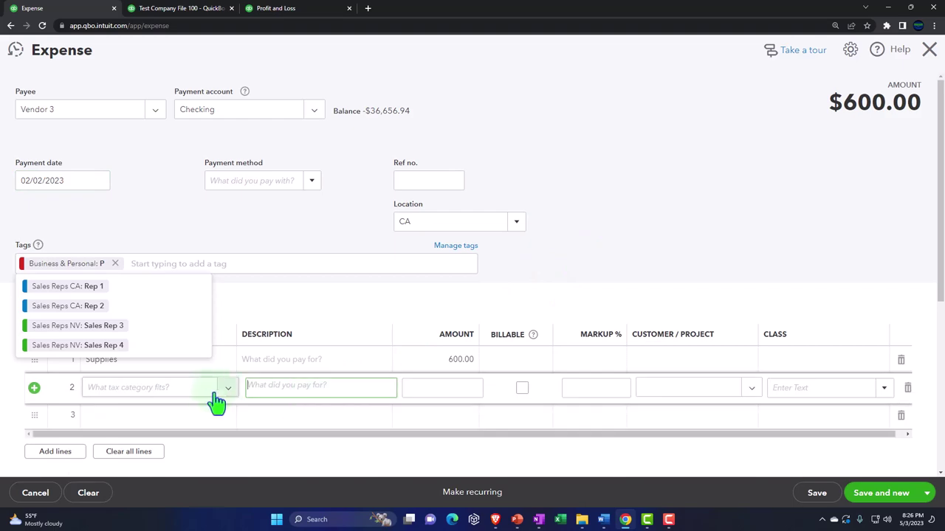
{"action": "left_click", "coordinate": [164, 270]}
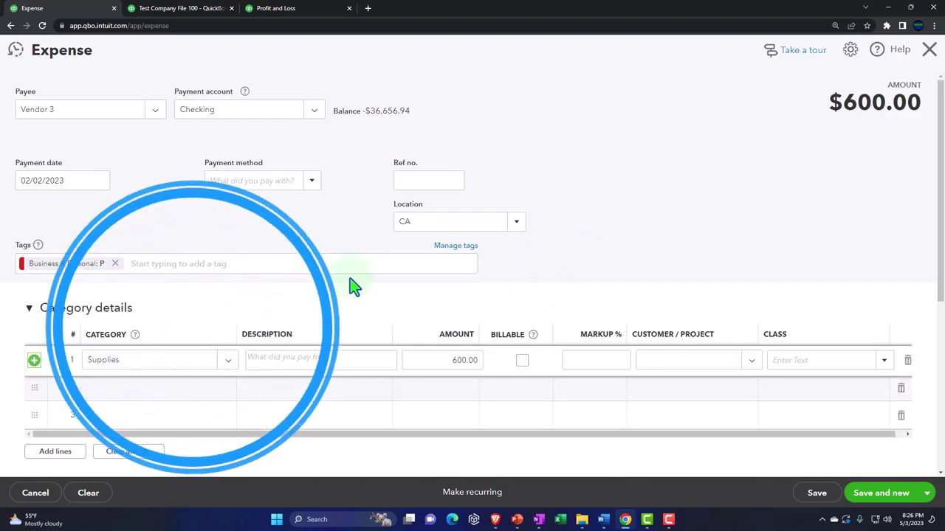
- Change the expense's first category line to Utilities with an amount of 300
{"action": "left_click", "coordinate": [228, 361]}
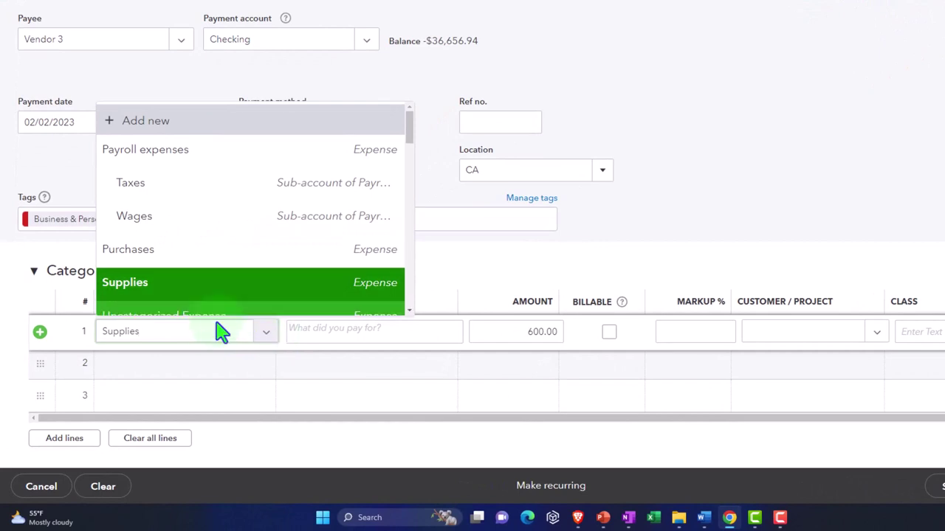
{"action": "scroll", "coordinate": [242, 228], "scroll_direction": "down", "scroll_amount": 3}
{"action": "scroll", "coordinate": [240, 238], "scroll_direction": "down", "scroll_amount": 3}
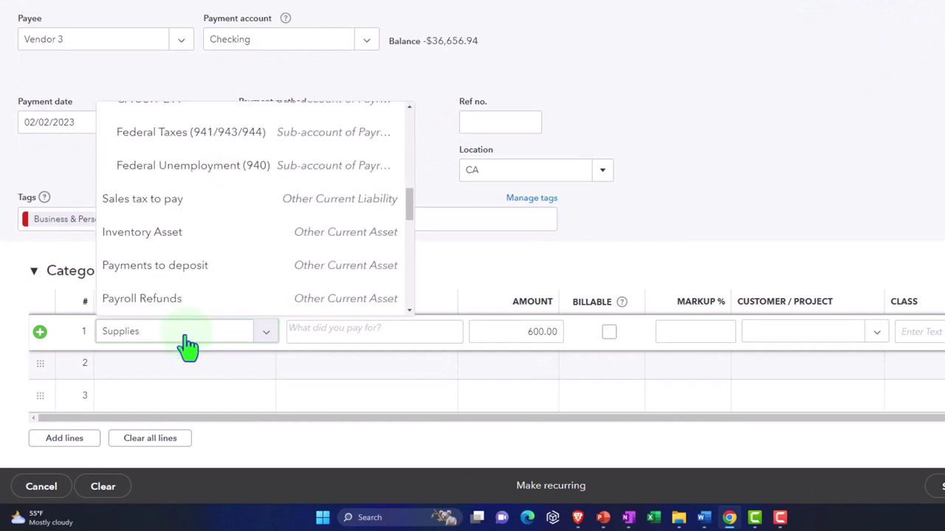
{"action": "left_click", "coordinate": [45, 325]}
{"action": "type", "text": "ut"}
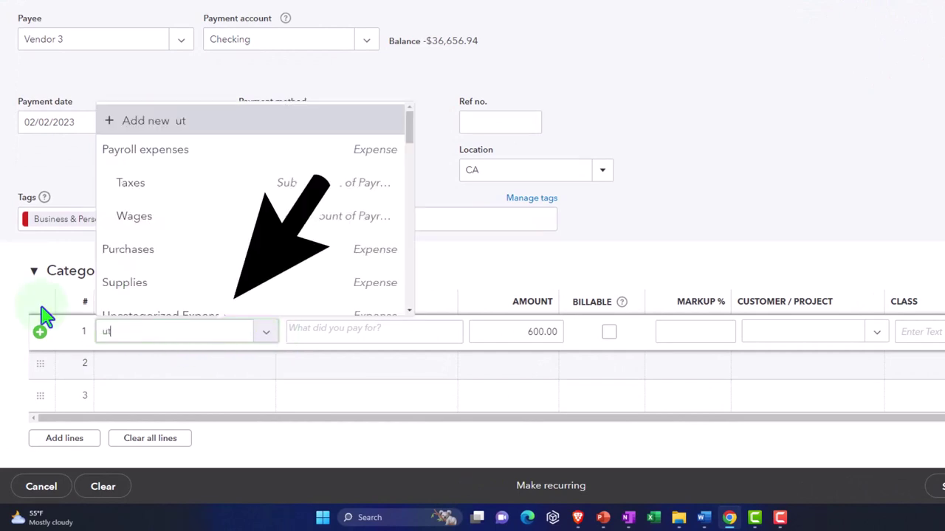
{"action": "key", "text": "Down"}
{"action": "key", "text": "Down"}
{"action": "key", "text": "Tab"}
{"action": "key", "text": "Tab"}
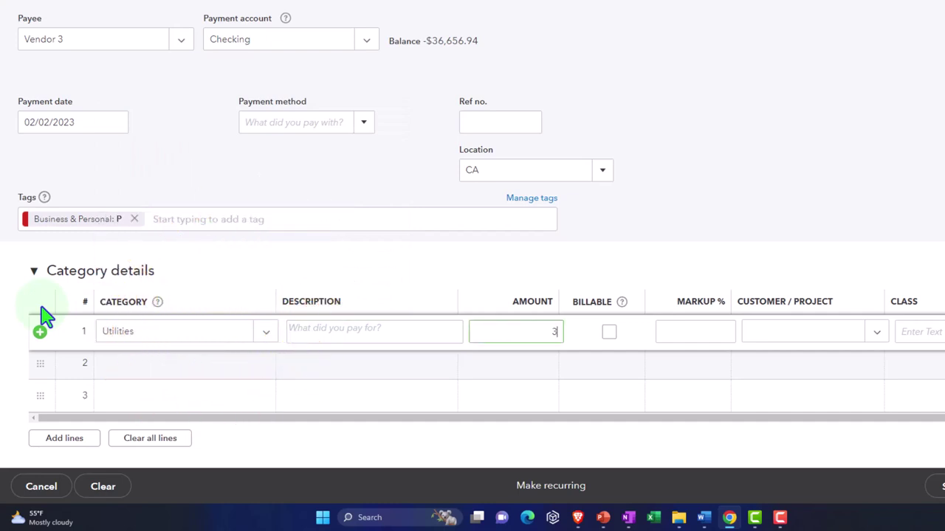
{"action": "key", "text": "Tab"}
{"action": "key", "text": "Tab"}
{"action": "key", "text": "Tab"}
{"action": "key", "text": "Tab"}
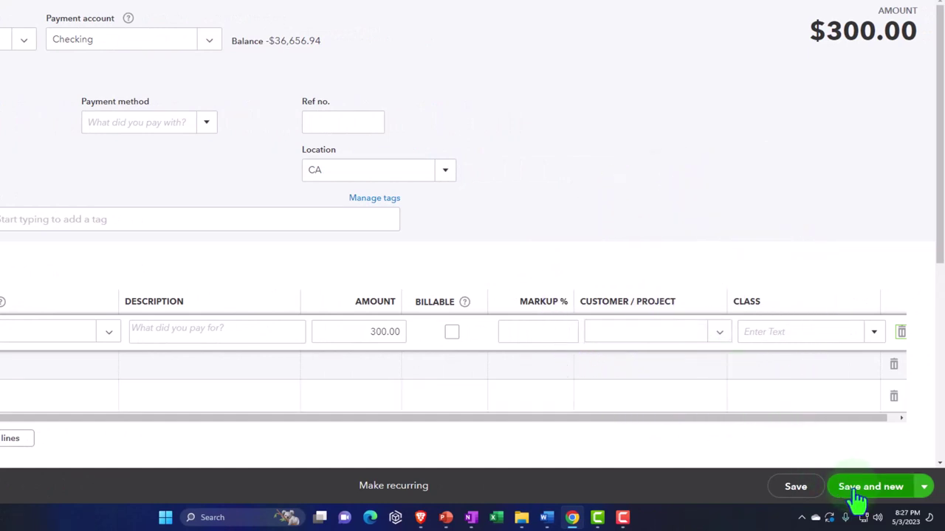
- Save and close the expense, and rerun the February Profit and Loss report to compare the B and P columns
{"action": "left_click", "coordinate": [924, 487]}
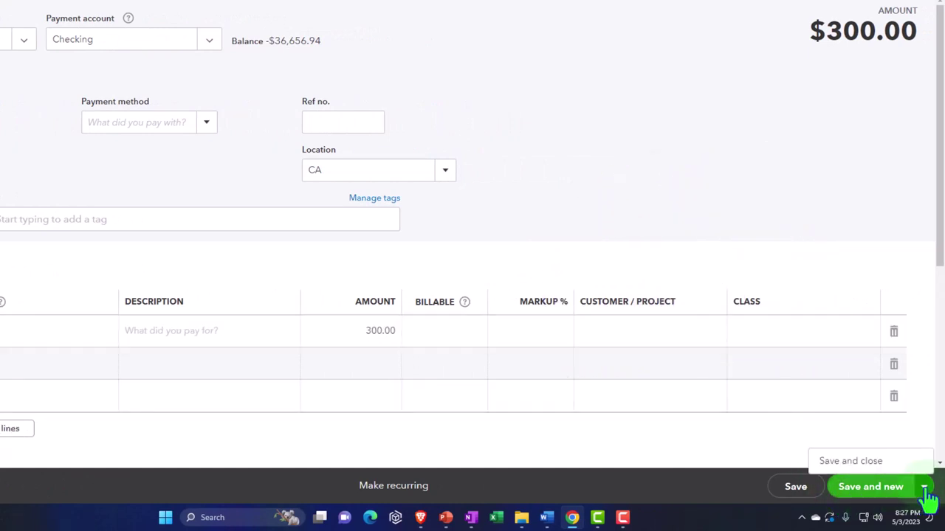
{"action": "left_click", "coordinate": [893, 462]}
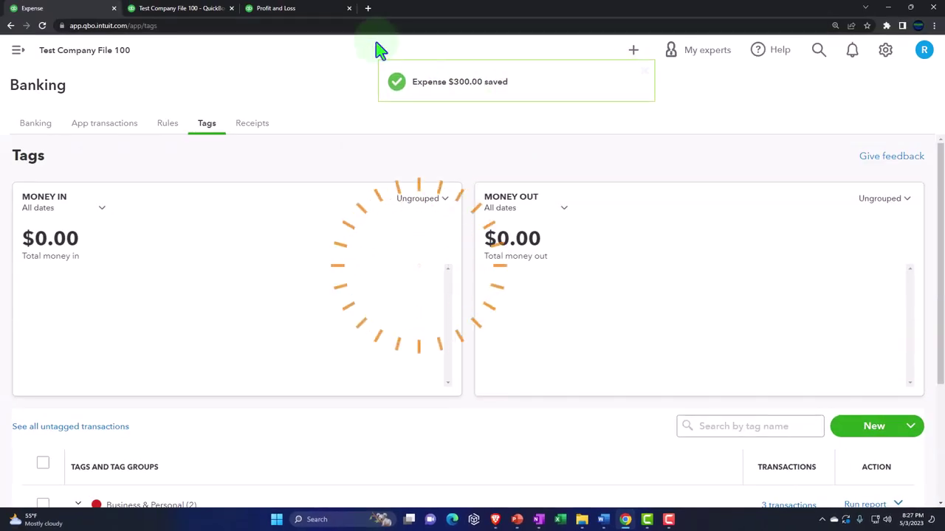
{"action": "left_click", "coordinate": [310, 8]}
{"action": "left_click", "coordinate": [563, 105]}
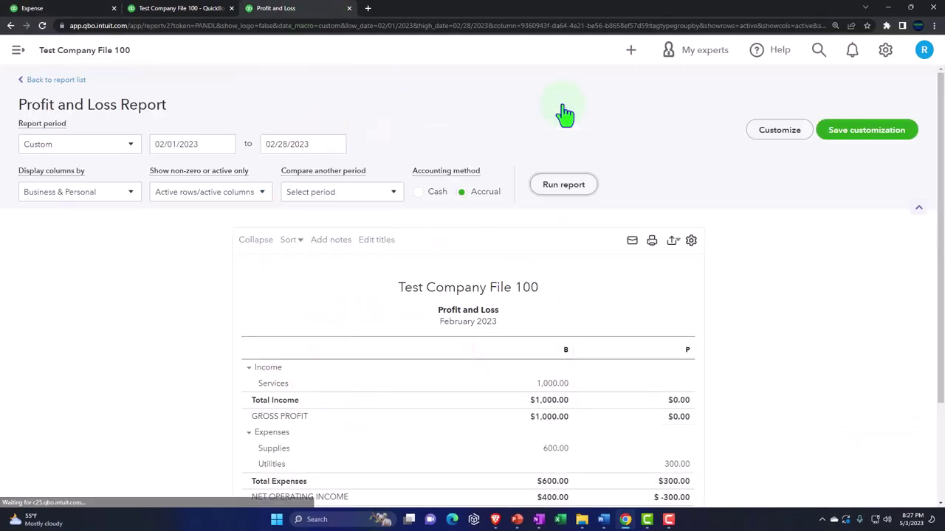
{"action": "scroll", "coordinate": [564, 114], "scroll_direction": "down", "scroll_amount": 2}
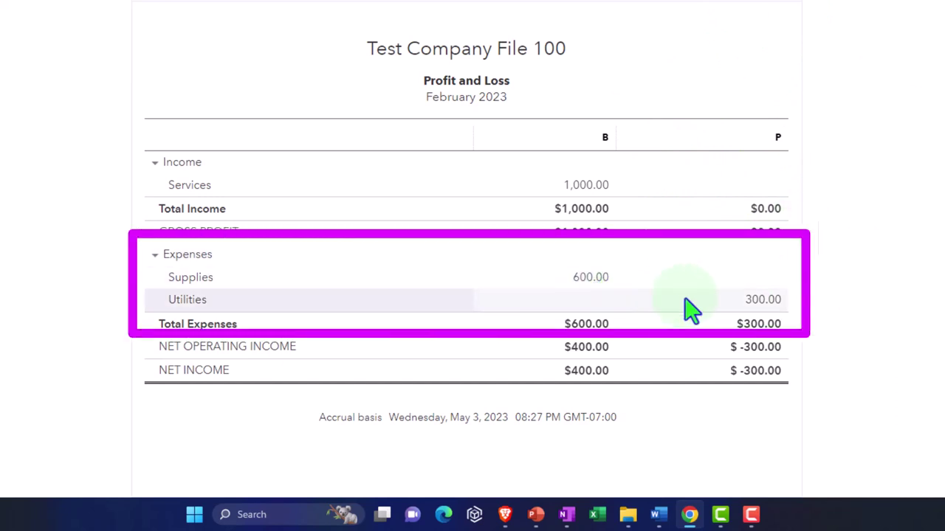
{"action": "left_click", "coordinate": [778, 313]}
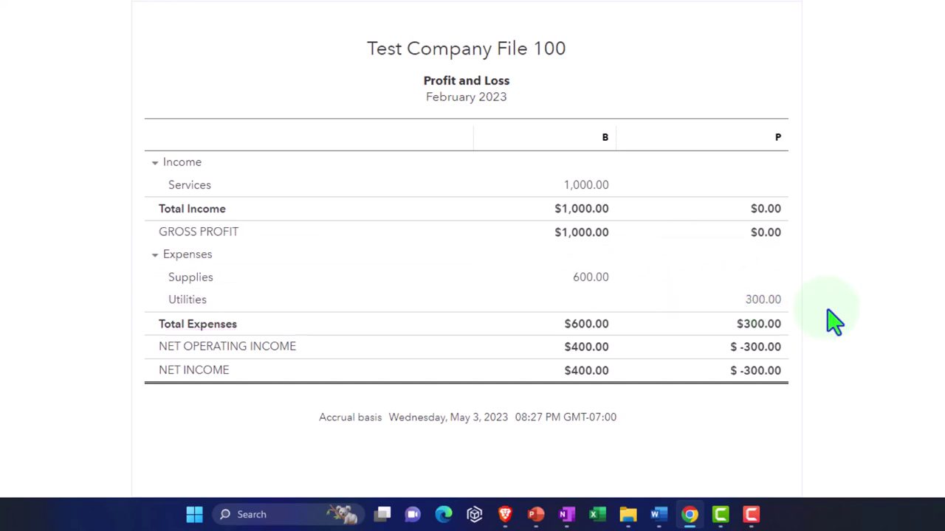
{"action": "key", "text": "ctrl+plus"}
{"action": "scroll", "coordinate": [886, 281], "scroll_direction": "down", "scroll_amount": 1}
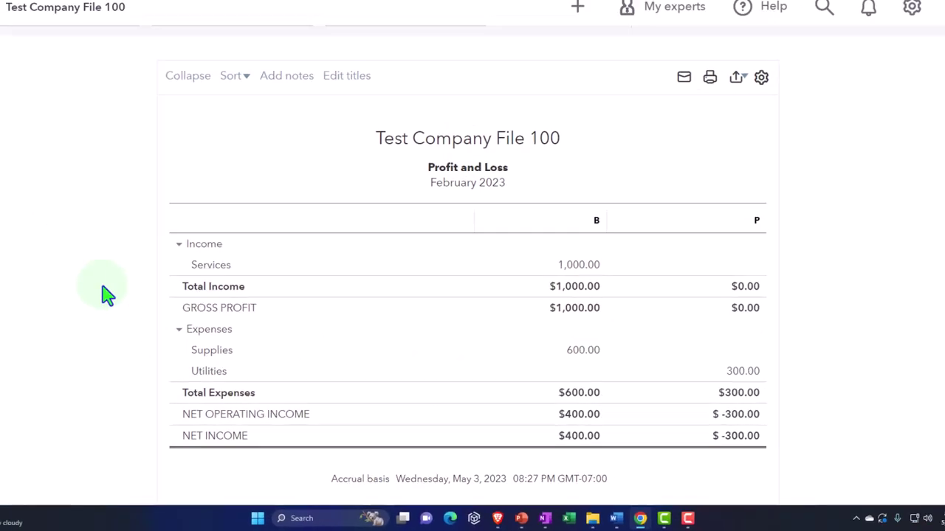
- Rerun the February Profit and Loss report with columns displayed as Total Only and review its lines
{"action": "left_click", "coordinate": [156, 236]}
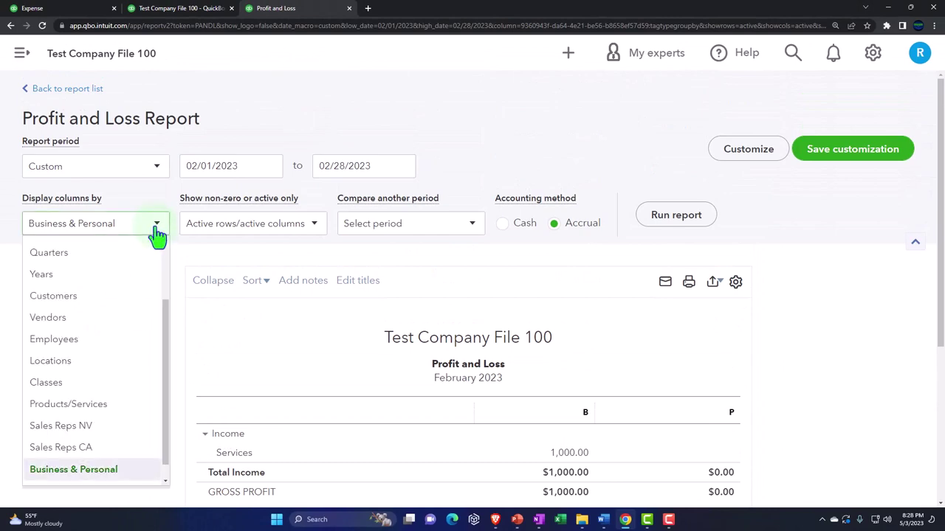
{"action": "scroll", "coordinate": [92, 284], "scroll_direction": "up", "scroll_amount": 2}
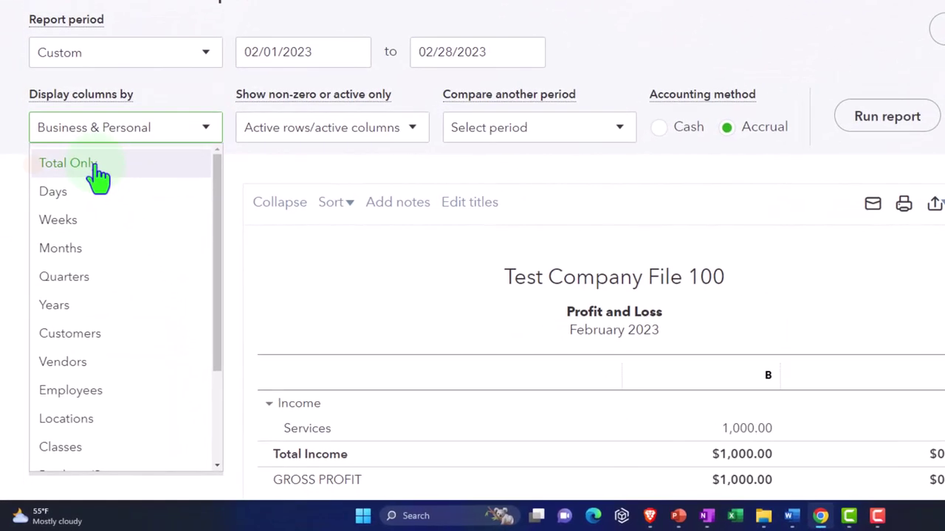
{"action": "left_click", "coordinate": [98, 174]}
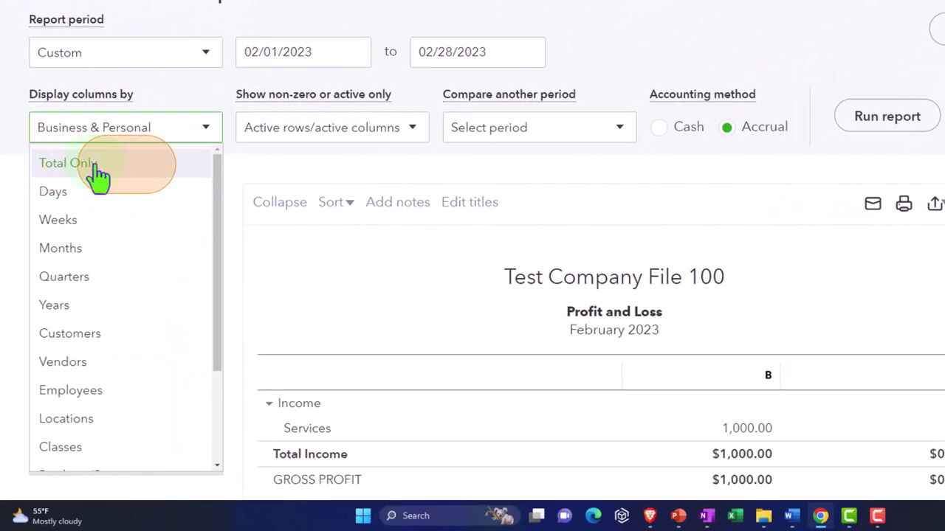
{"action": "left_click", "coordinate": [888, 116]}
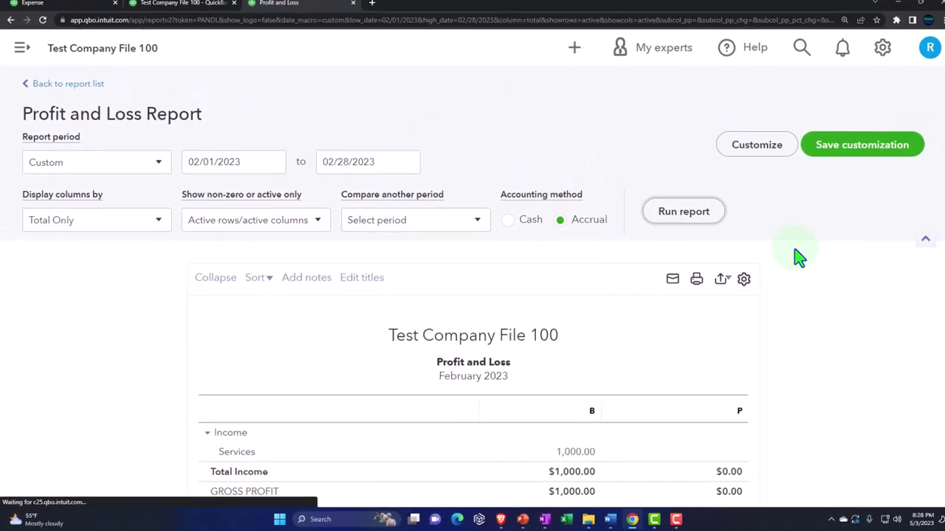
{"action": "scroll", "coordinate": [799, 258], "scroll_direction": "down", "scroll_amount": 3}
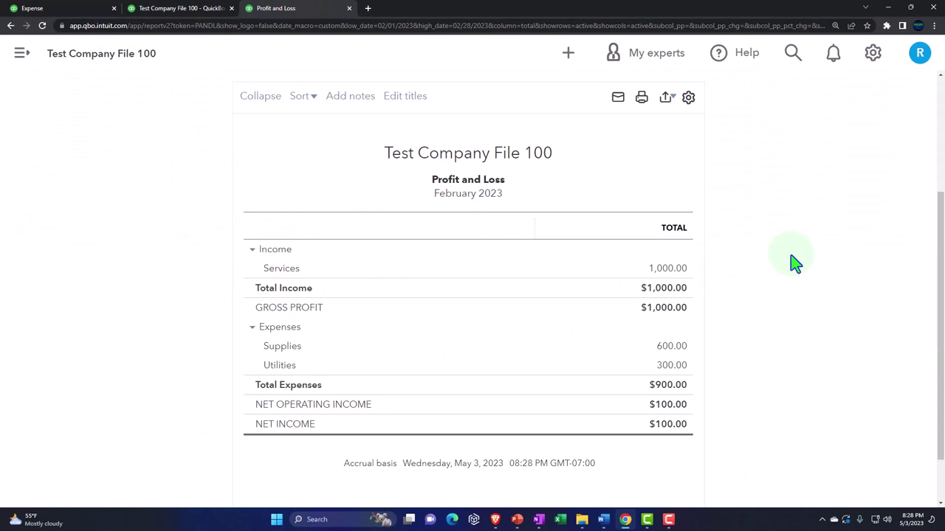
- Rerun the February Profit and Loss report with columns by Ungrouped tags, and return to the tags page
{"action": "scroll", "coordinate": [122, 295], "scroll_direction": "up", "scroll_amount": 3}
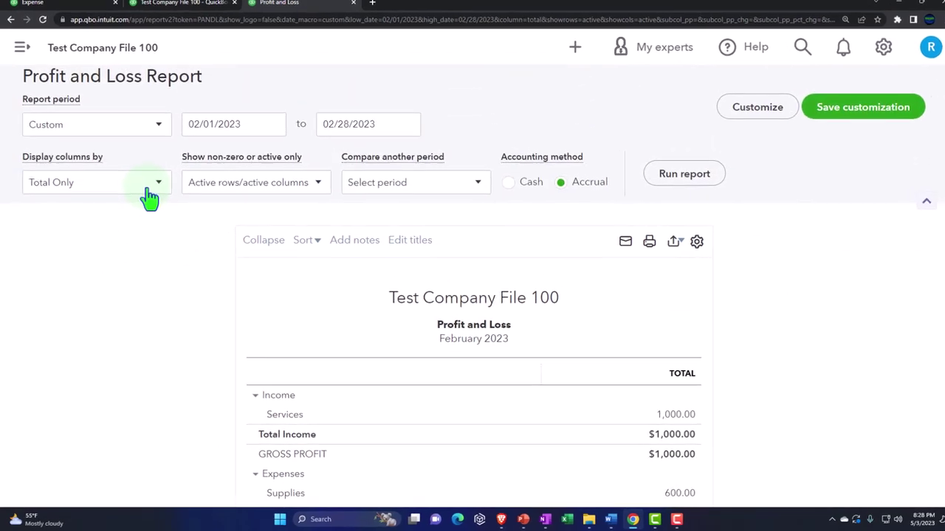
{"action": "left_click", "coordinate": [148, 189]}
{"action": "scroll", "coordinate": [104, 319], "scroll_direction": "down", "scroll_amount": 2}
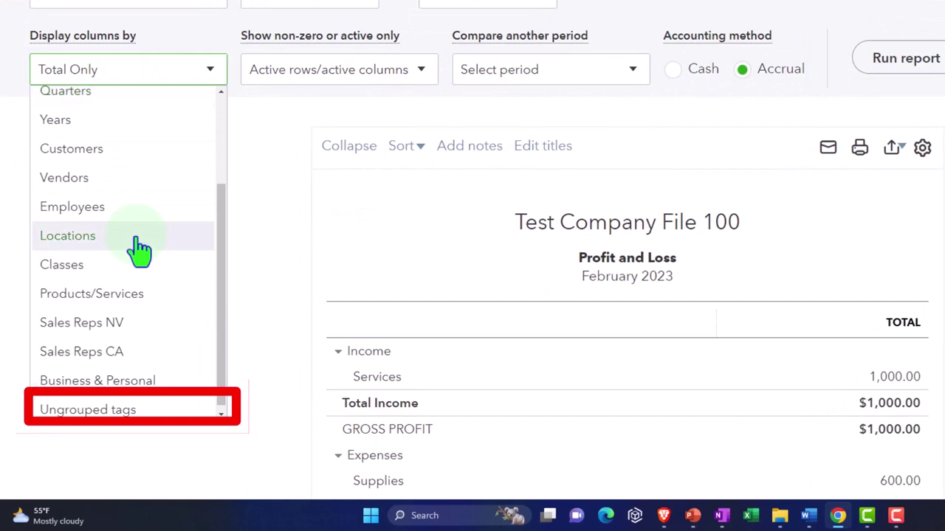
{"action": "left_click", "coordinate": [128, 415]}
{"action": "left_click", "coordinate": [672, 180]}
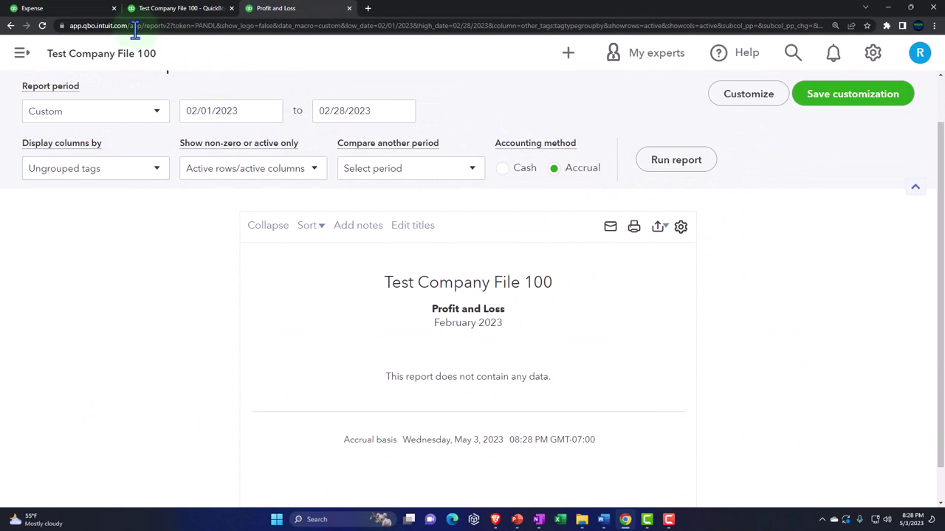
{"action": "left_click", "coordinate": [79, 11]}
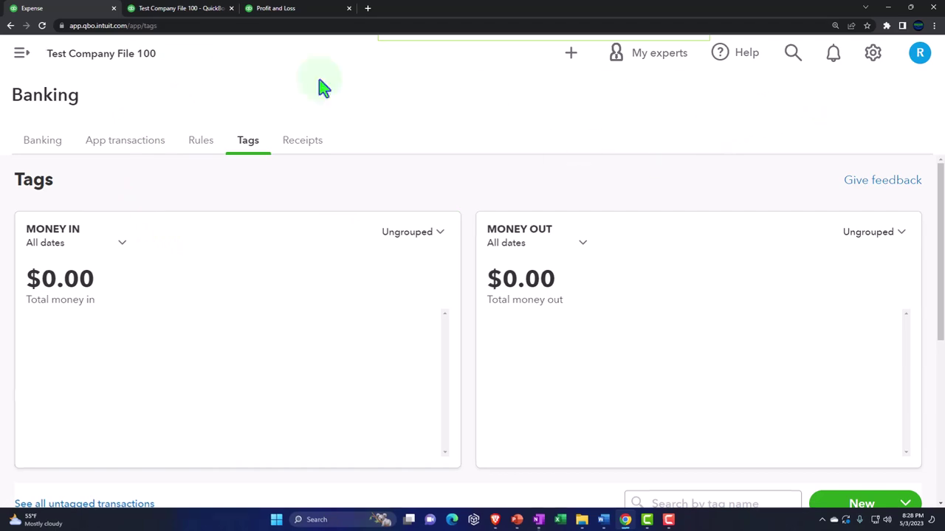
- Create a new expense for Vendor 3 and remove its Business & Personal: P tag, leaving the tags field empty
{"action": "left_click", "coordinate": [571, 52]}
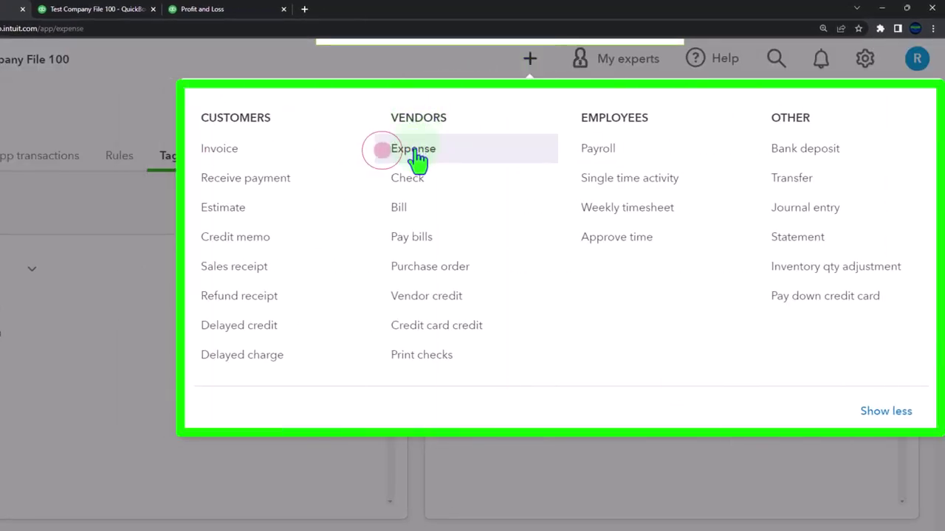
{"action": "left_click", "coordinate": [414, 150]}
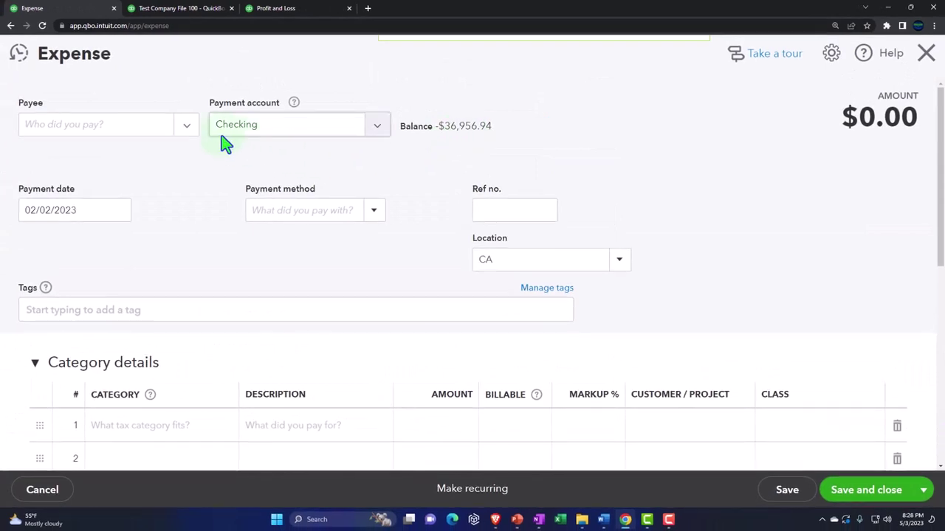
{"action": "left_click", "coordinate": [189, 126]}
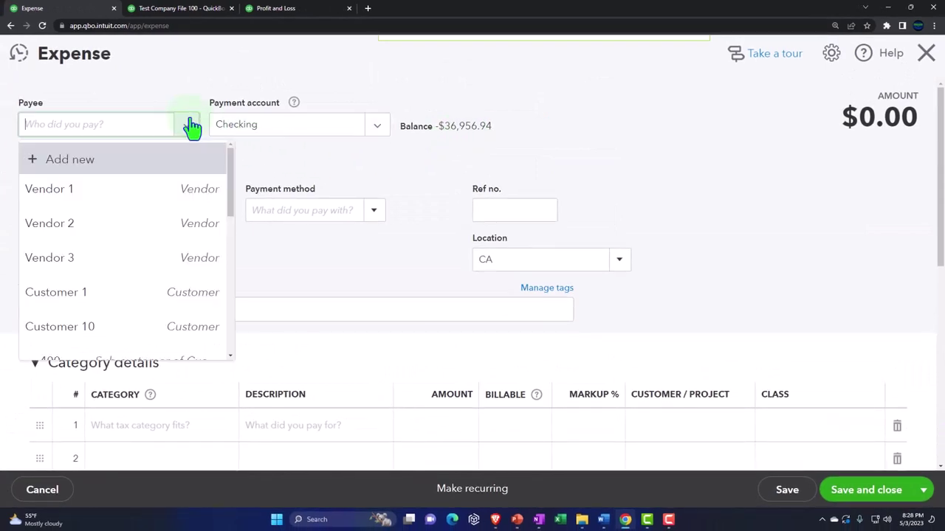
{"action": "left_click", "coordinate": [88, 266]}
{"action": "key", "text": "Tab"}
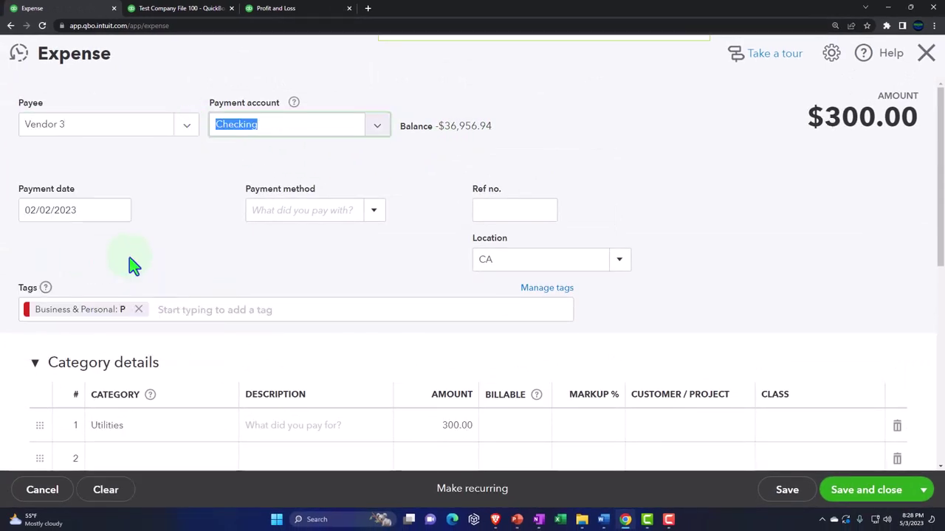
{"action": "key", "text": "Tab"}
{"action": "left_click", "coordinate": [140, 310]}
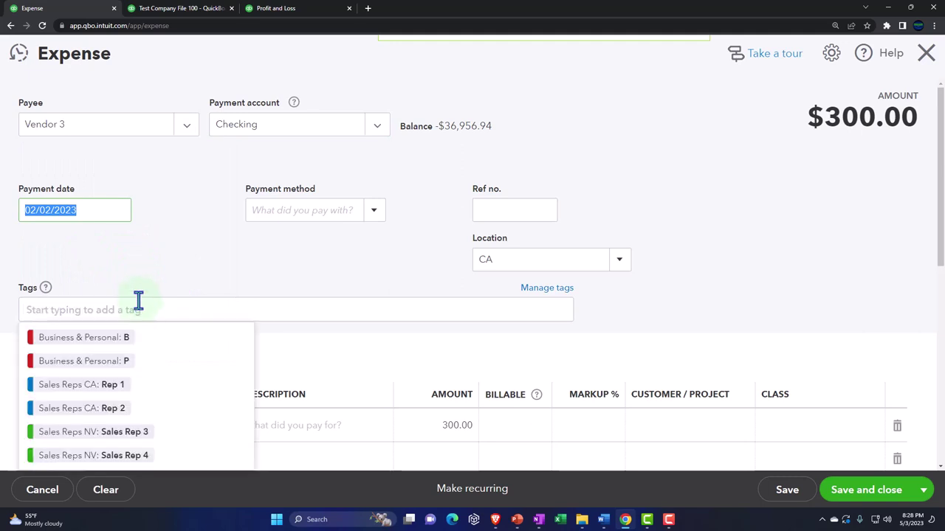
{"action": "left_click", "coordinate": [154, 314]}
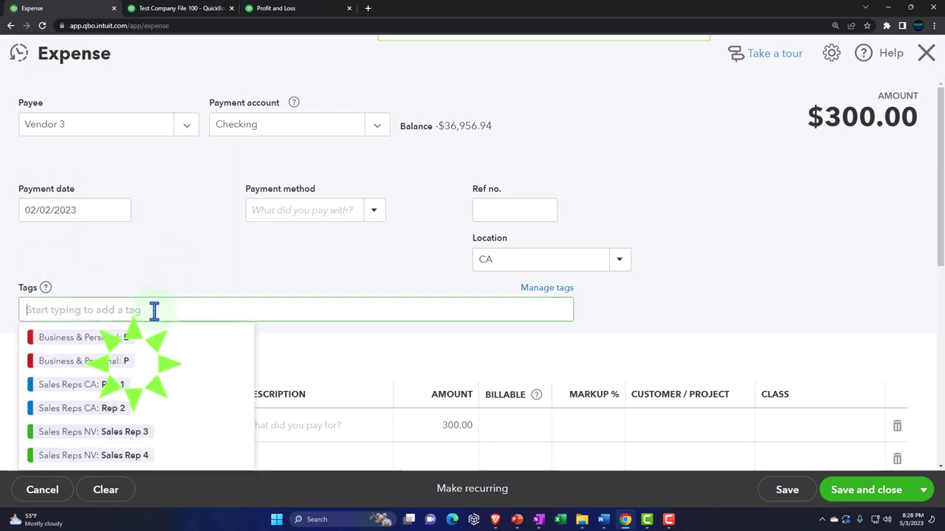
- Replace the first category line's Utilities category with Misc and start adding it as a new account
{"action": "key", "text": "Tab"}
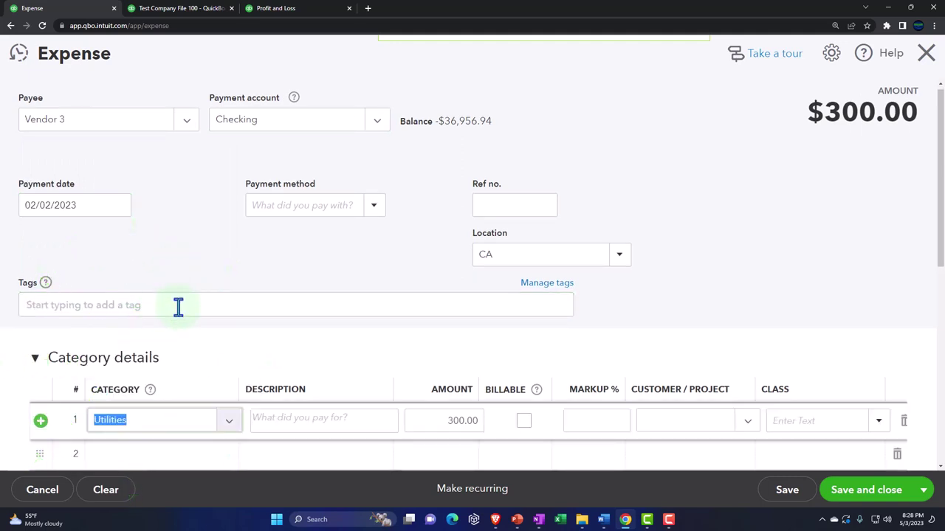
{"action": "key", "text": "Tab"}
{"action": "scroll", "coordinate": [202, 298], "scroll_direction": "down", "scroll_amount": 2}
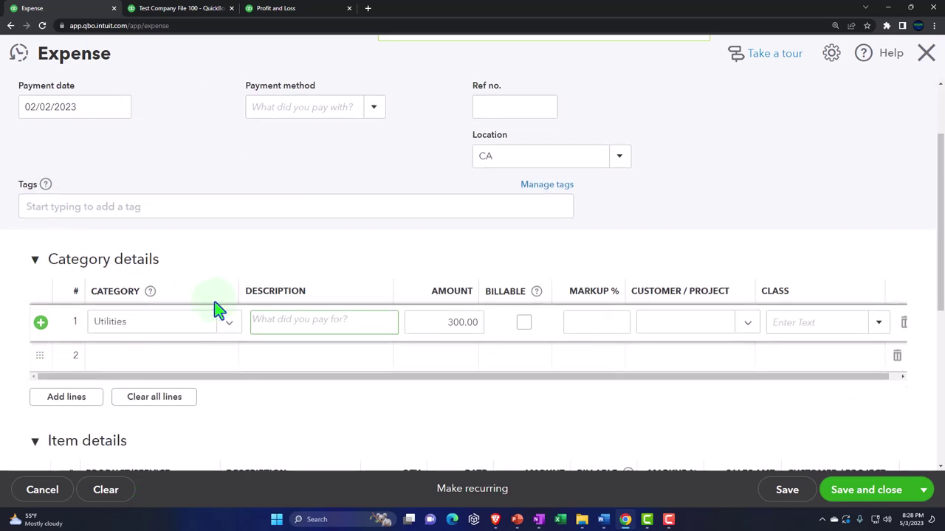
{"action": "left_click", "coordinate": [225, 325]}
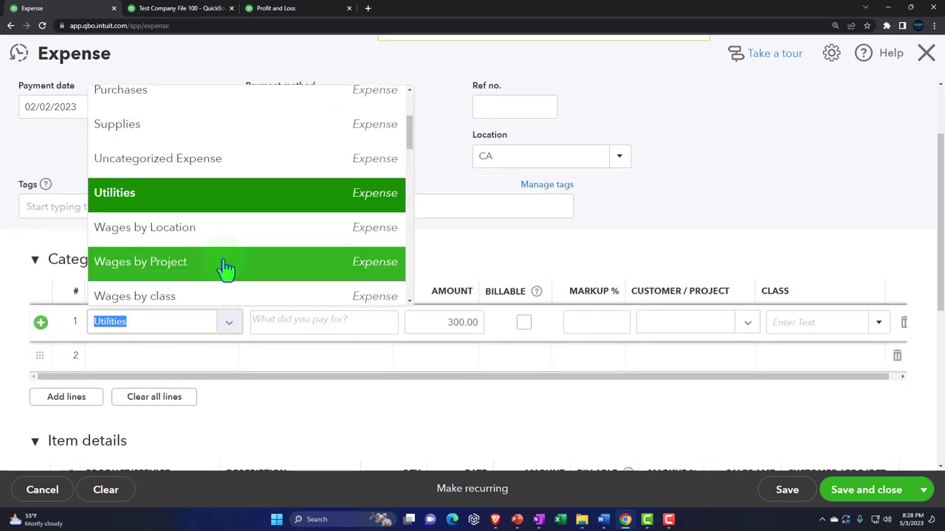
{"action": "scroll", "coordinate": [226, 268], "scroll_direction": "up", "scroll_amount": 3}
{"action": "scroll", "coordinate": [225, 269], "scroll_direction": "down", "scroll_amount": 1}
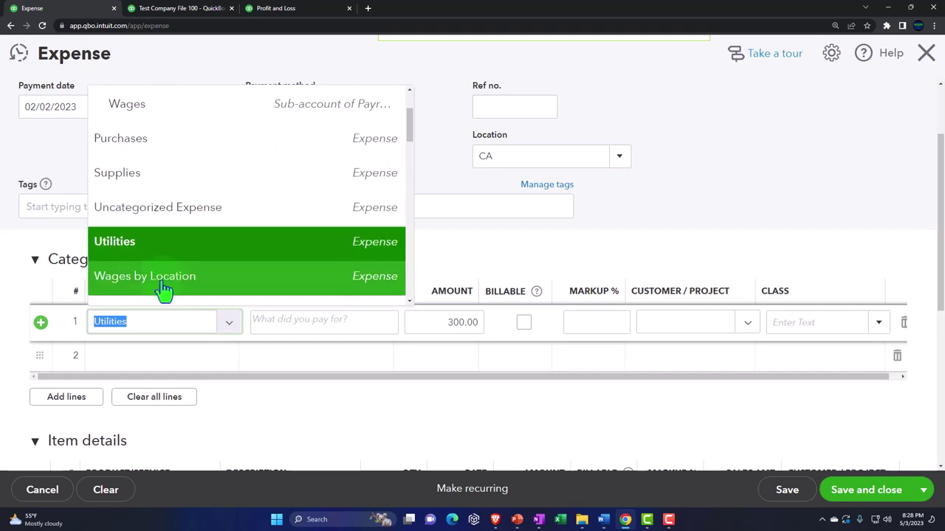
{"action": "scroll", "coordinate": [193, 259], "scroll_direction": "down", "scroll_amount": 2}
{"action": "scroll", "coordinate": [200, 265], "scroll_direction": "up", "scroll_amount": 3}
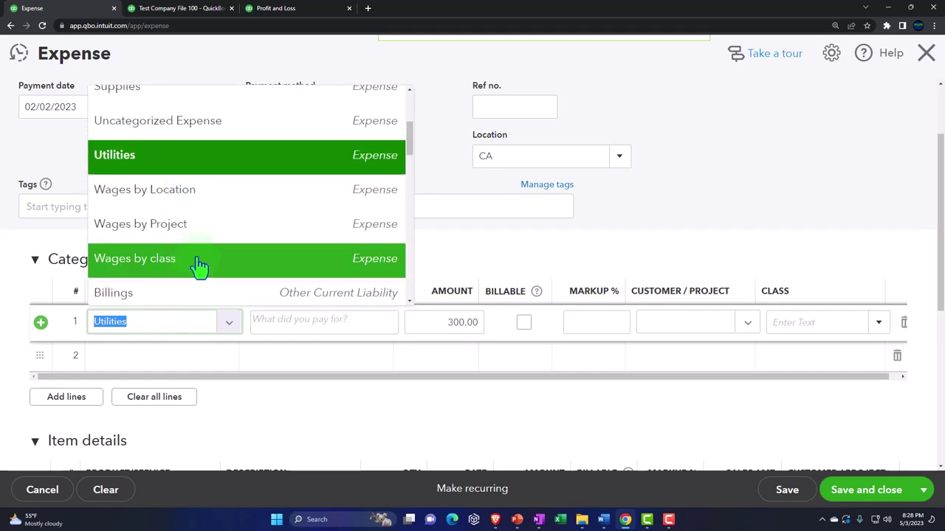
{"action": "left_click", "coordinate": [166, 325]}
{"action": "key", "text": "ctrl+a"}
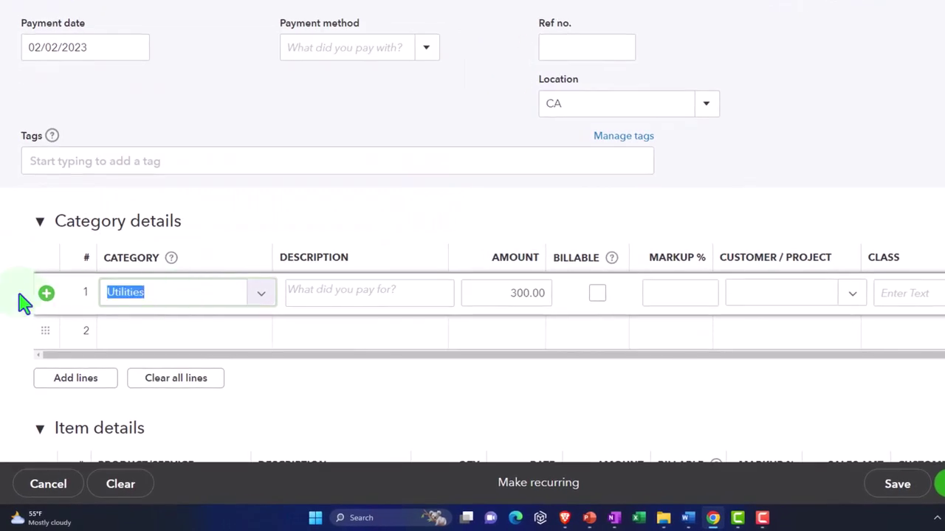
{"action": "type", "text": "Mi"}
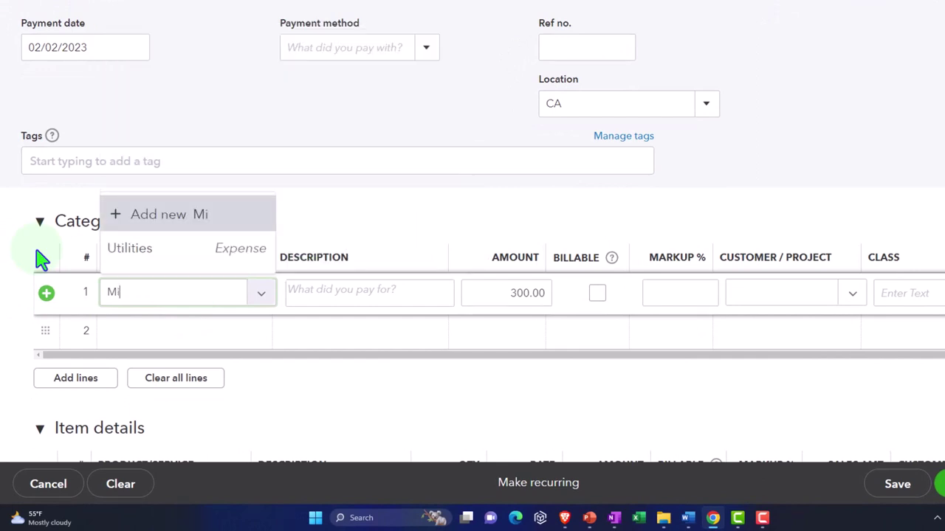
{"action": "type", "text": "sc"}
{"action": "key", "text": "Return"}
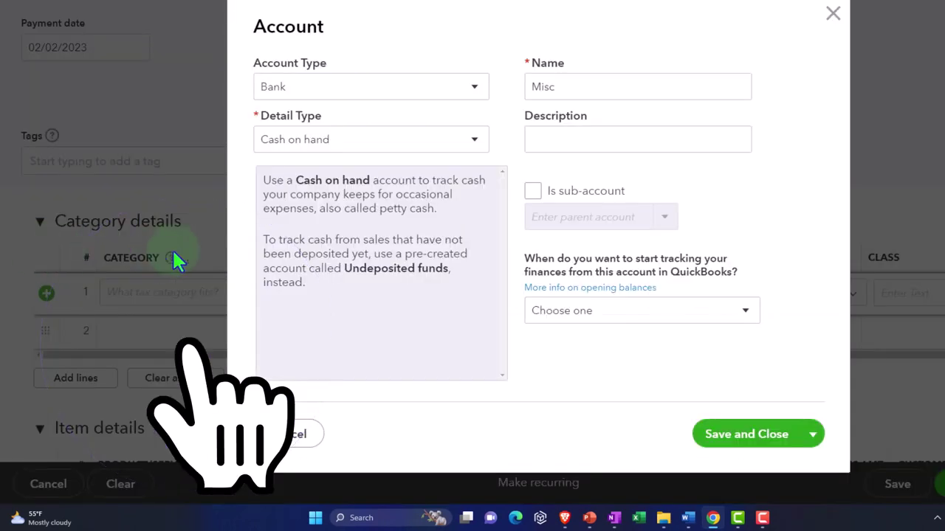
- Set the Misc account's type to Expenses with detail type Other Business Expenses, and save the account
{"action": "left_click", "coordinate": [469, 89]}
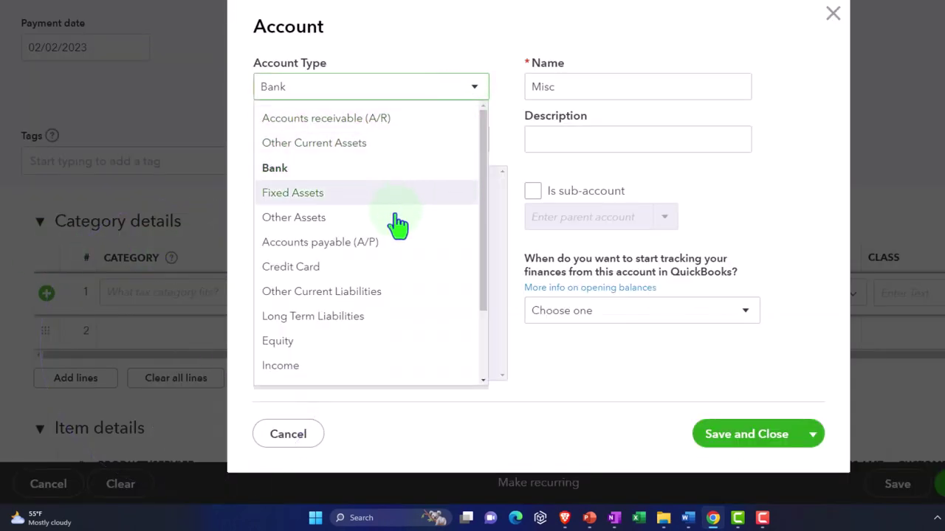
{"action": "scroll", "coordinate": [391, 221], "scroll_direction": "down", "scroll_amount": 2}
{"action": "left_click", "coordinate": [318, 348]}
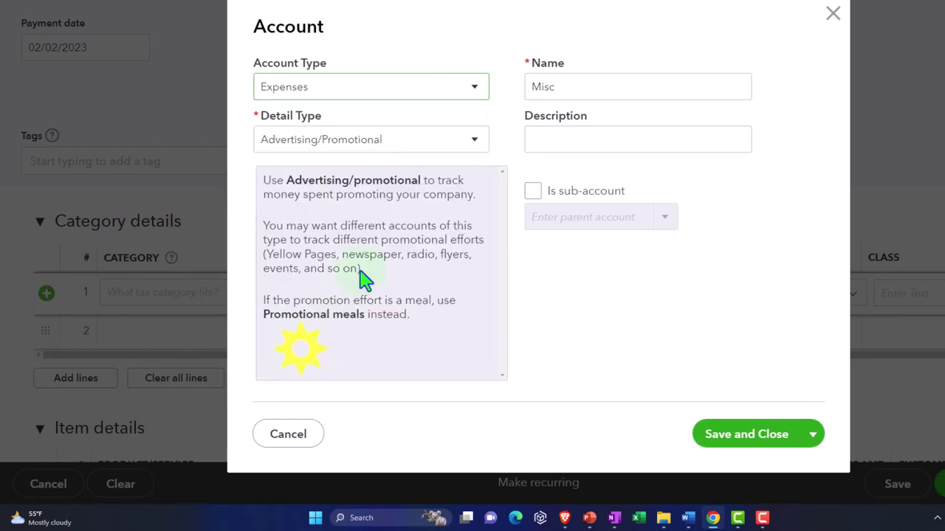
{"action": "left_click", "coordinate": [465, 152]}
{"action": "scroll", "coordinate": [390, 299], "scroll_direction": "down", "scroll_amount": 2}
{"action": "scroll", "coordinate": [354, 347], "scroll_direction": "down", "scroll_amount": 1}
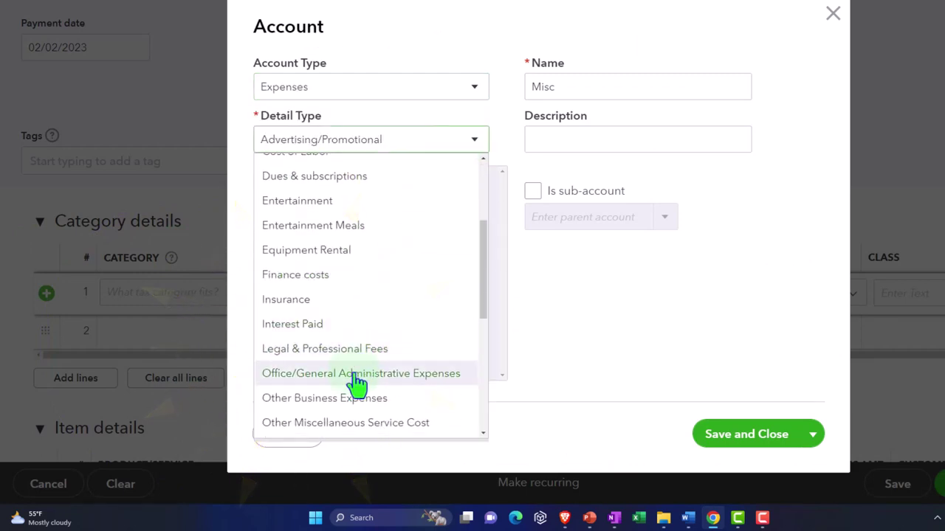
{"action": "left_click", "coordinate": [352, 403]}
{"action": "left_click", "coordinate": [771, 447]}
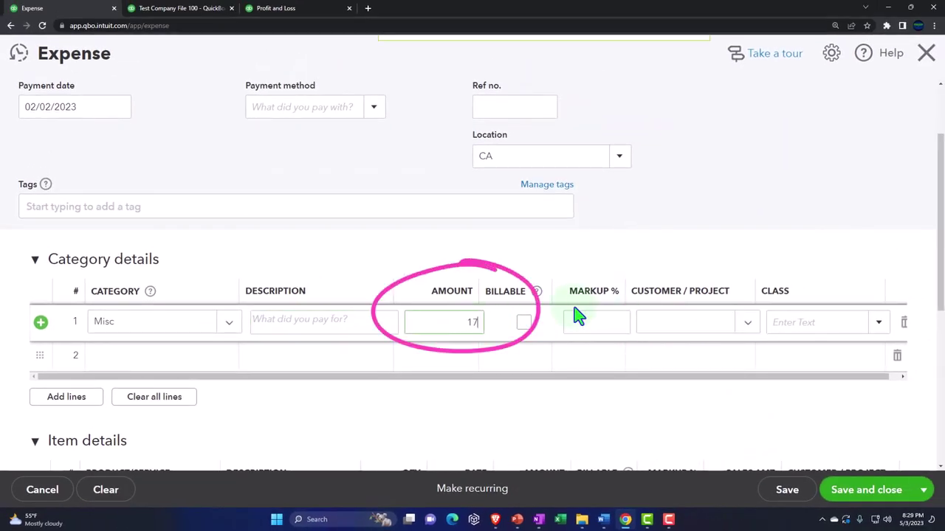
- Save and close the untagged Misc expense for 170, and rerun the February Profit and Loss report by Ungrouped tags
{"action": "left_click", "coordinate": [863, 496]}
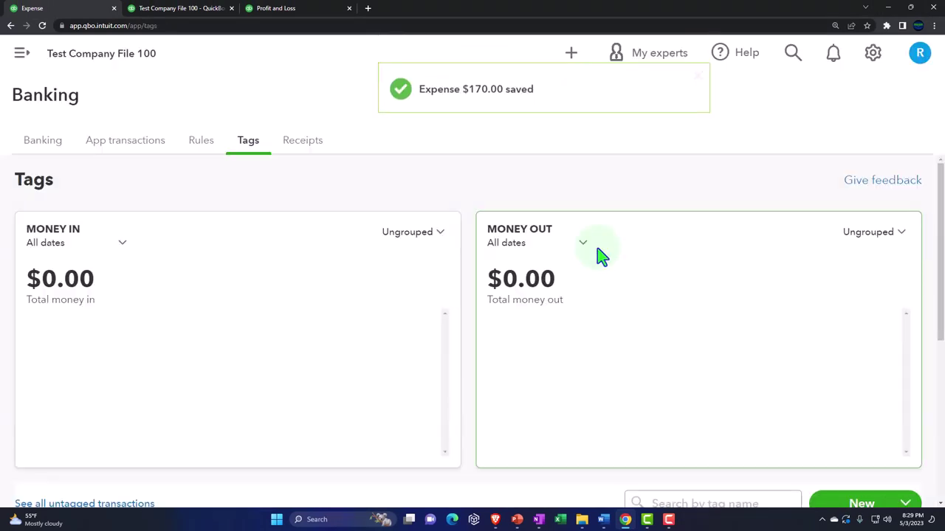
{"action": "left_click", "coordinate": [302, 9]}
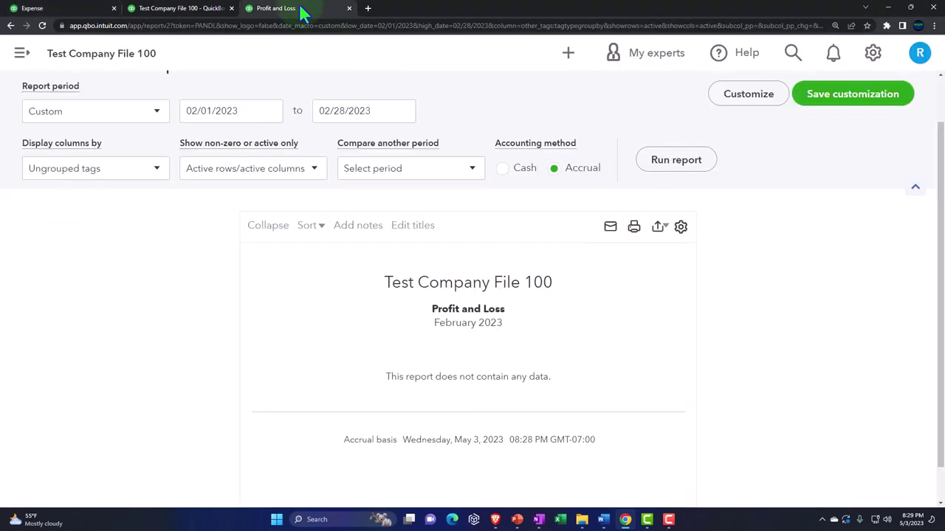
{"action": "left_click", "coordinate": [677, 172]}
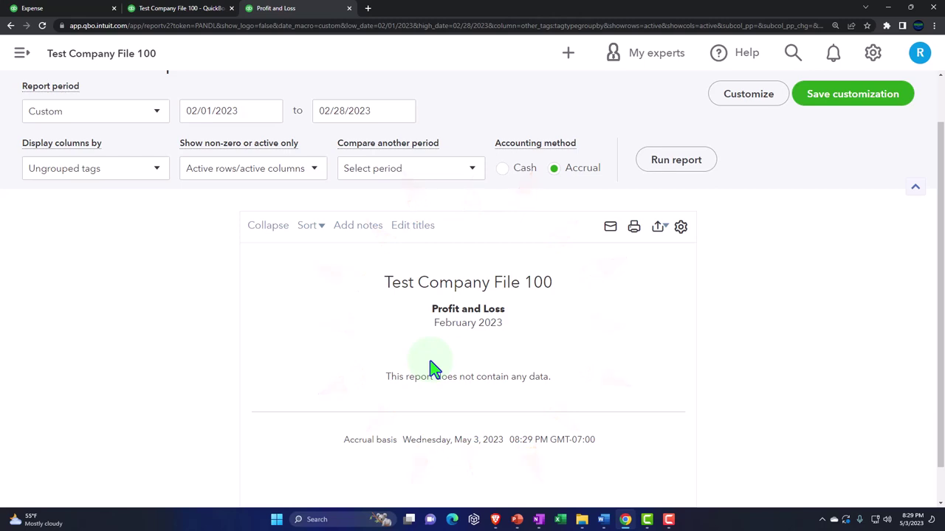
- Rerun the February Profit and Loss report with columns by Business & Personal, and review the B and P columns
{"action": "left_click", "coordinate": [157, 169]}
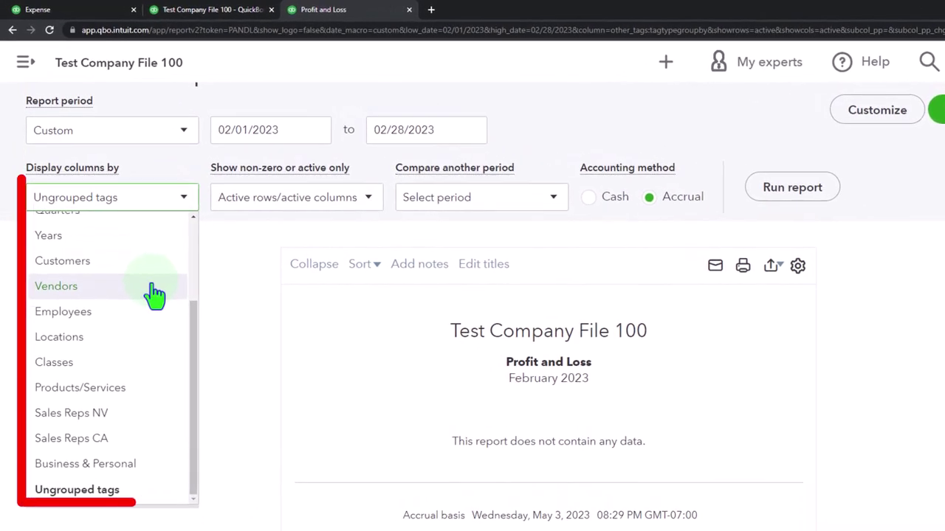
{"action": "left_click", "coordinate": [125, 467]}
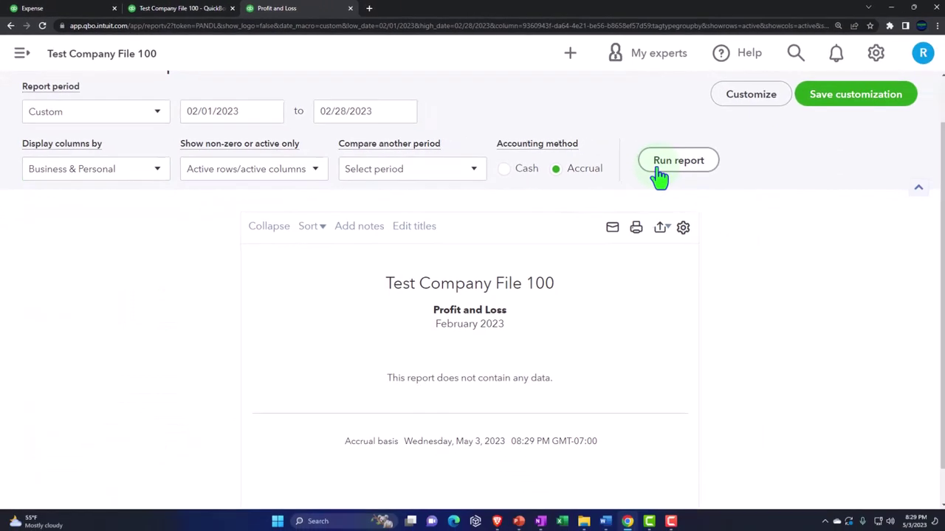
{"action": "left_click", "coordinate": [657, 169]}
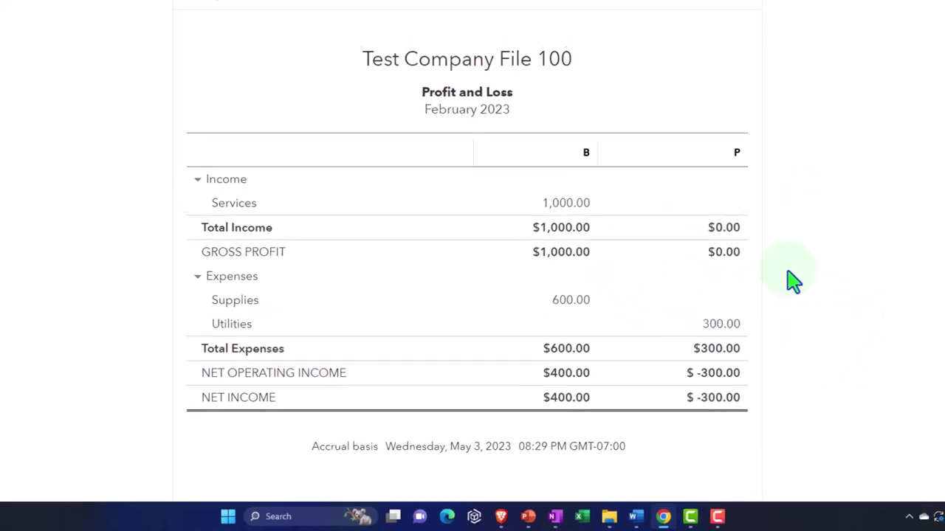
{"action": "scroll", "coordinate": [796, 299], "scroll_direction": "up", "scroll_amount": 3}
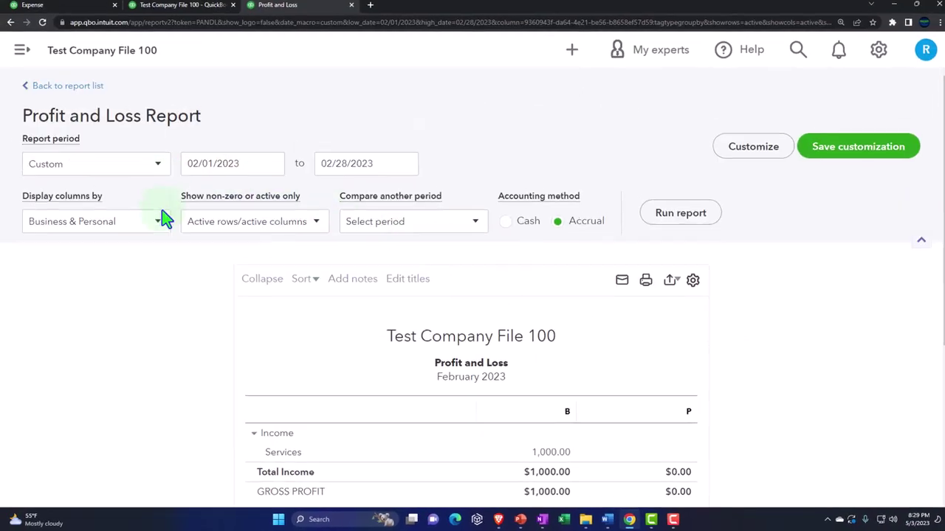
- Rerun the February Profit and Loss report as Total Only and examine the Misc line among the expenses
{"action": "left_click", "coordinate": [157, 223]}
{"action": "scroll", "coordinate": [118, 272], "scroll_direction": "up", "scroll_amount": 3}
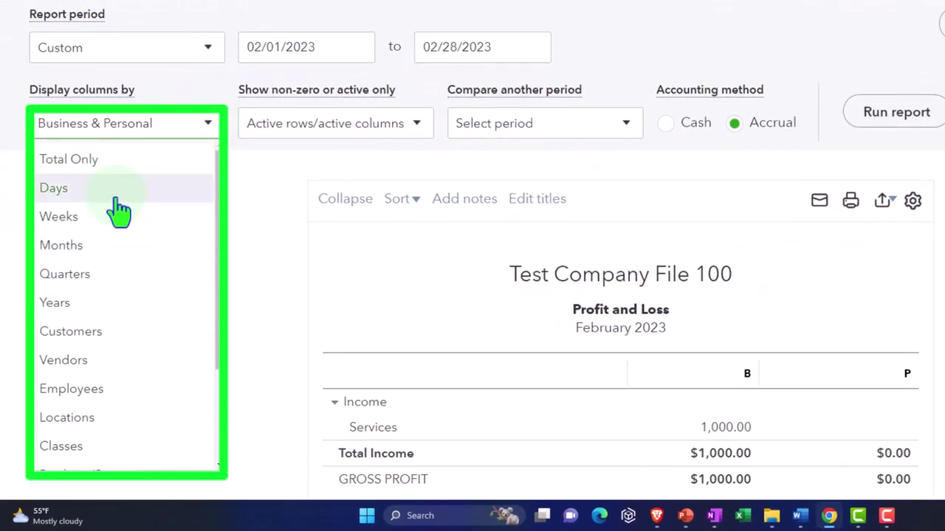
{"action": "left_click", "coordinate": [100, 161]}
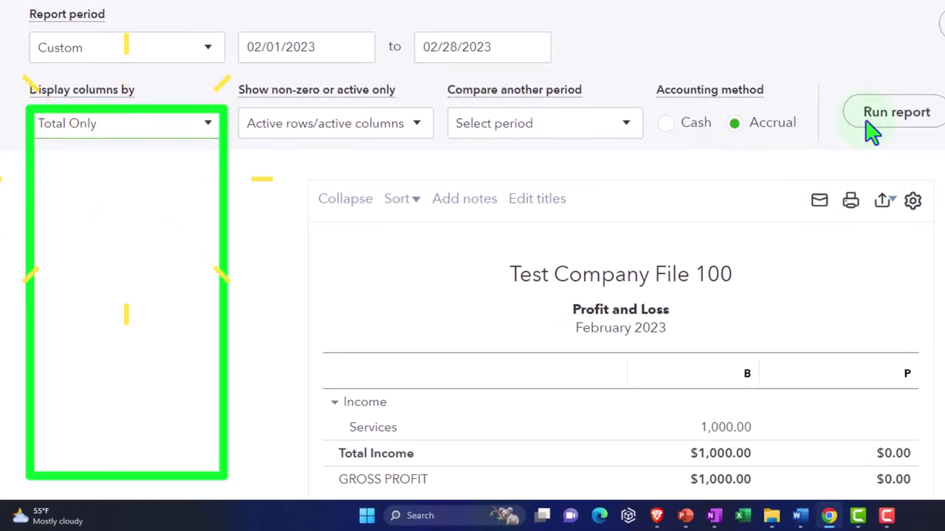
{"action": "left_click", "coordinate": [894, 112]}
{"action": "scroll", "coordinate": [871, 222], "scroll_direction": "down", "scroll_amount": 3}
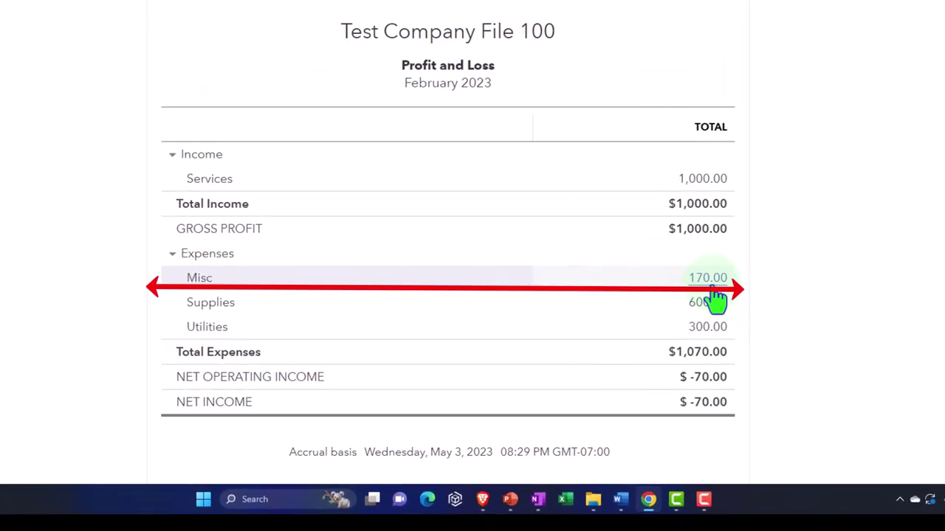
{"action": "scroll", "coordinate": [716, 299], "scroll_direction": "down", "scroll_amount": 1}
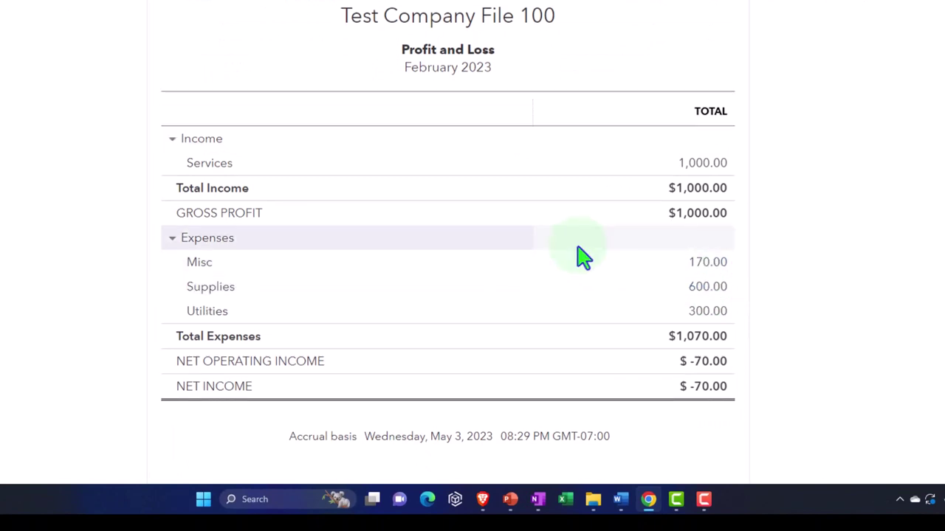
{"action": "left_click", "coordinate": [148, 266]}
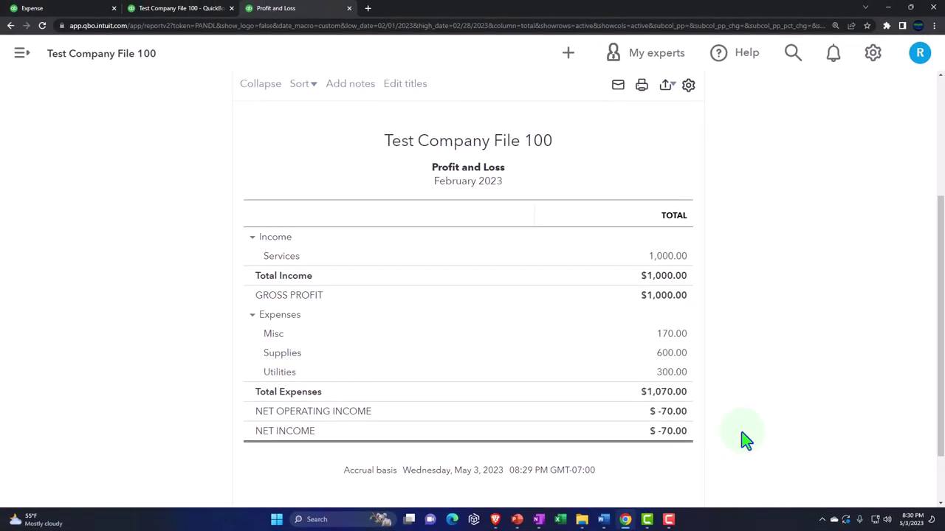
- Review the column display choices for the Profit and Loss report, including classes, tag groups and Ungrouped tags
{"action": "scroll", "coordinate": [147, 327], "scroll_direction": "up", "scroll_amount": 3}
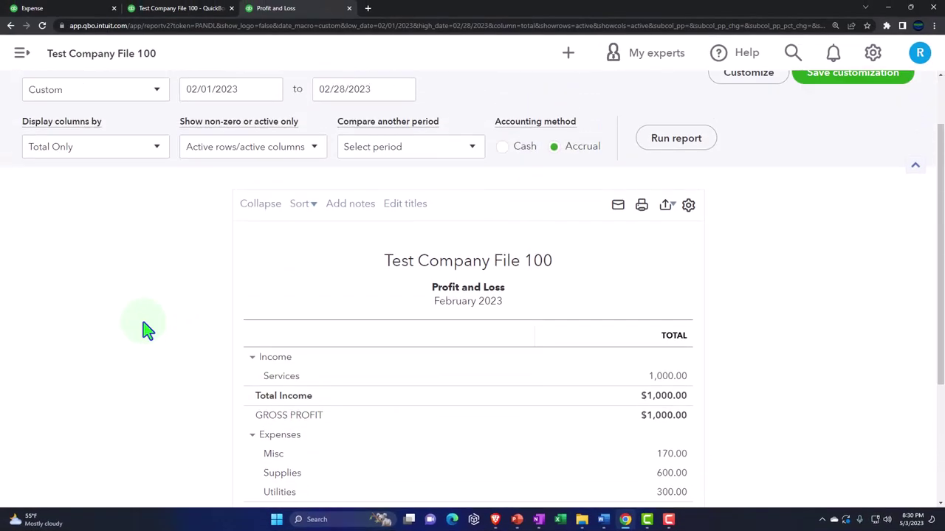
{"action": "left_click", "coordinate": [161, 221]}
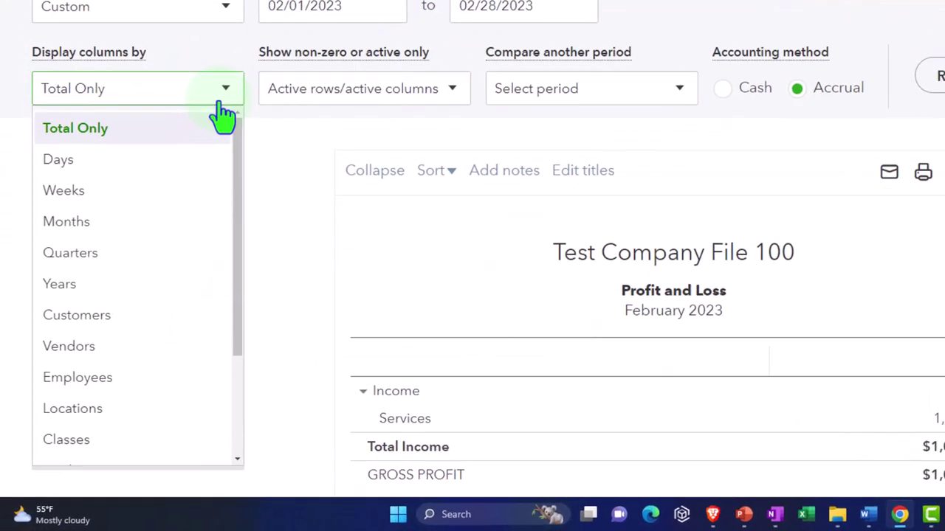
{"action": "scroll", "coordinate": [194, 225], "scroll_direction": "down", "scroll_amount": 3}
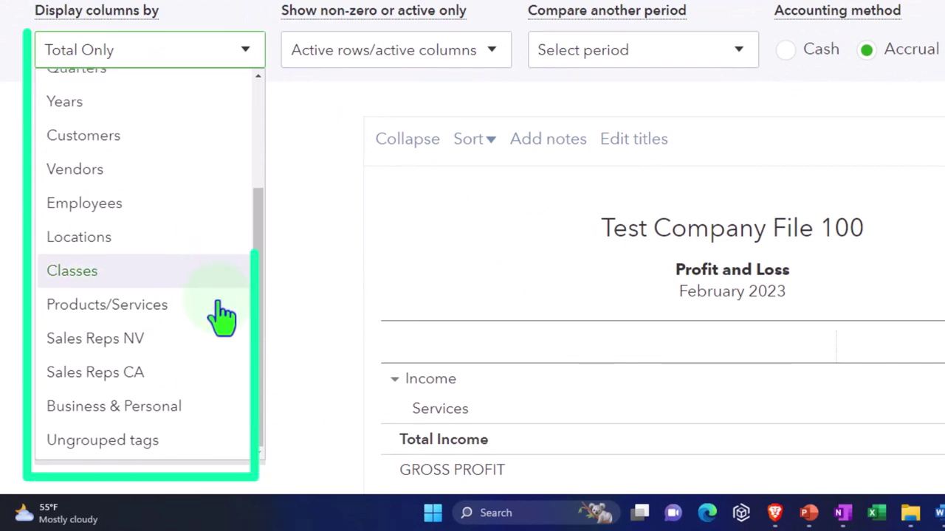
{"action": "left_click", "coordinate": [156, 421]}
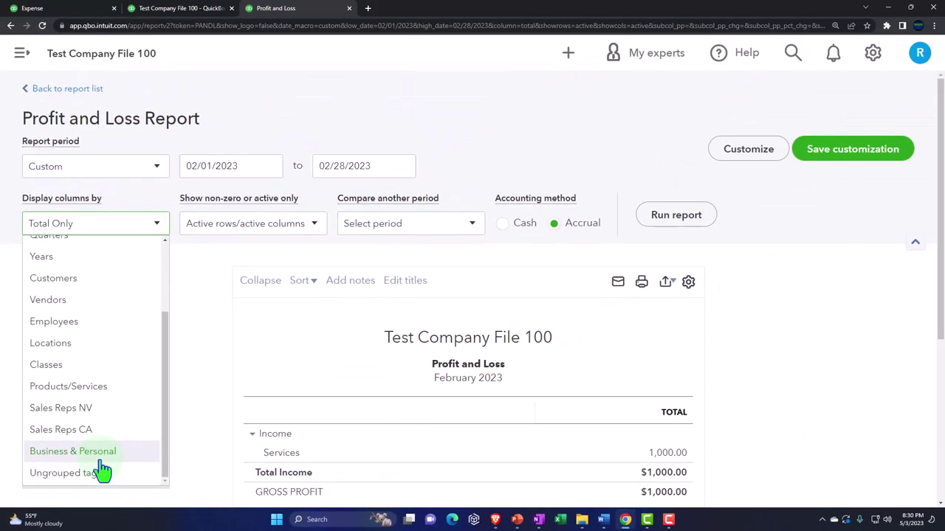
- Return to the tags page and open the list of new transaction types
{"action": "left_click", "coordinate": [8, 9]}
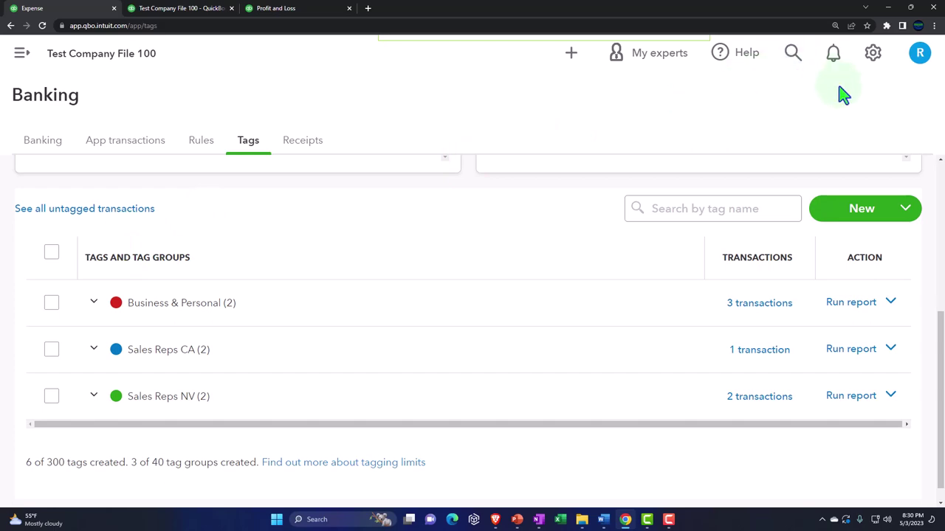
{"action": "left_click", "coordinate": [571, 52]}
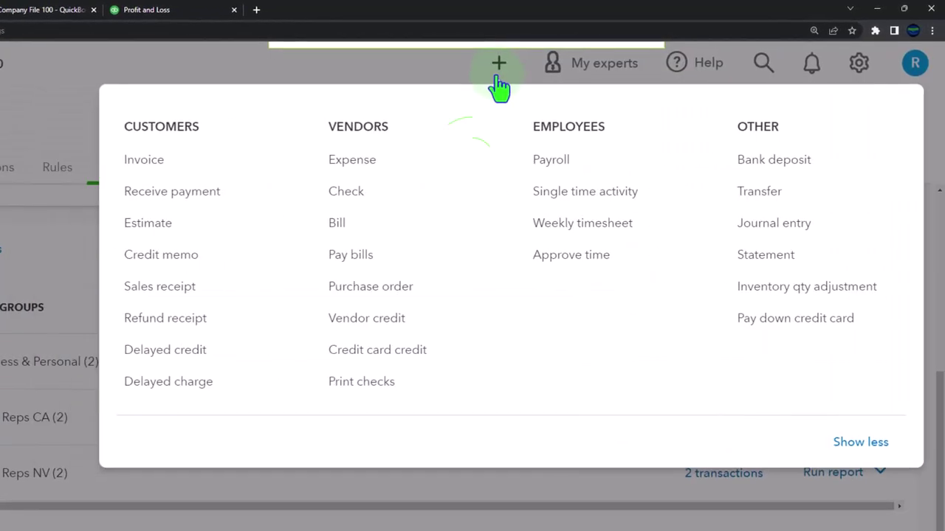